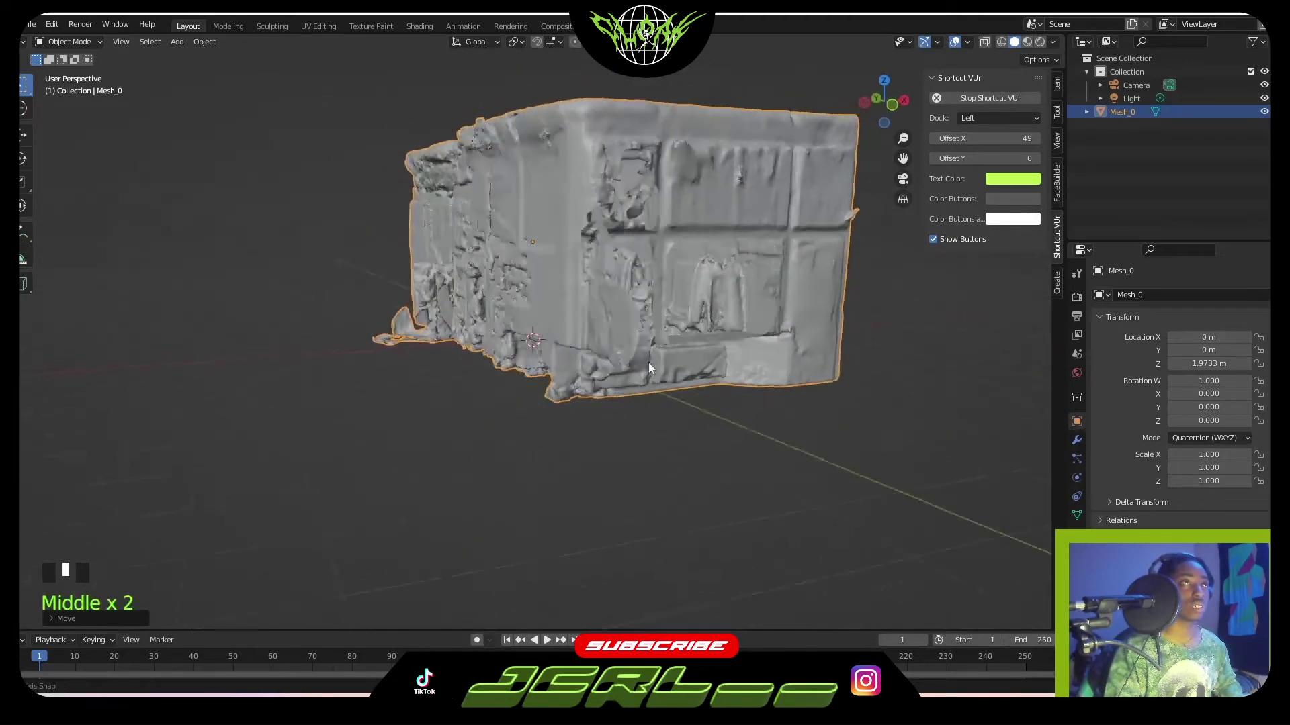
Switch the viewport to rendered shading and inspect the scanned room's interior from several angles
middle_click_drag(680, 314, 622, 329, "shift")
scroll(622, 329, "down", 1, "shift")
key("z")
key("z")
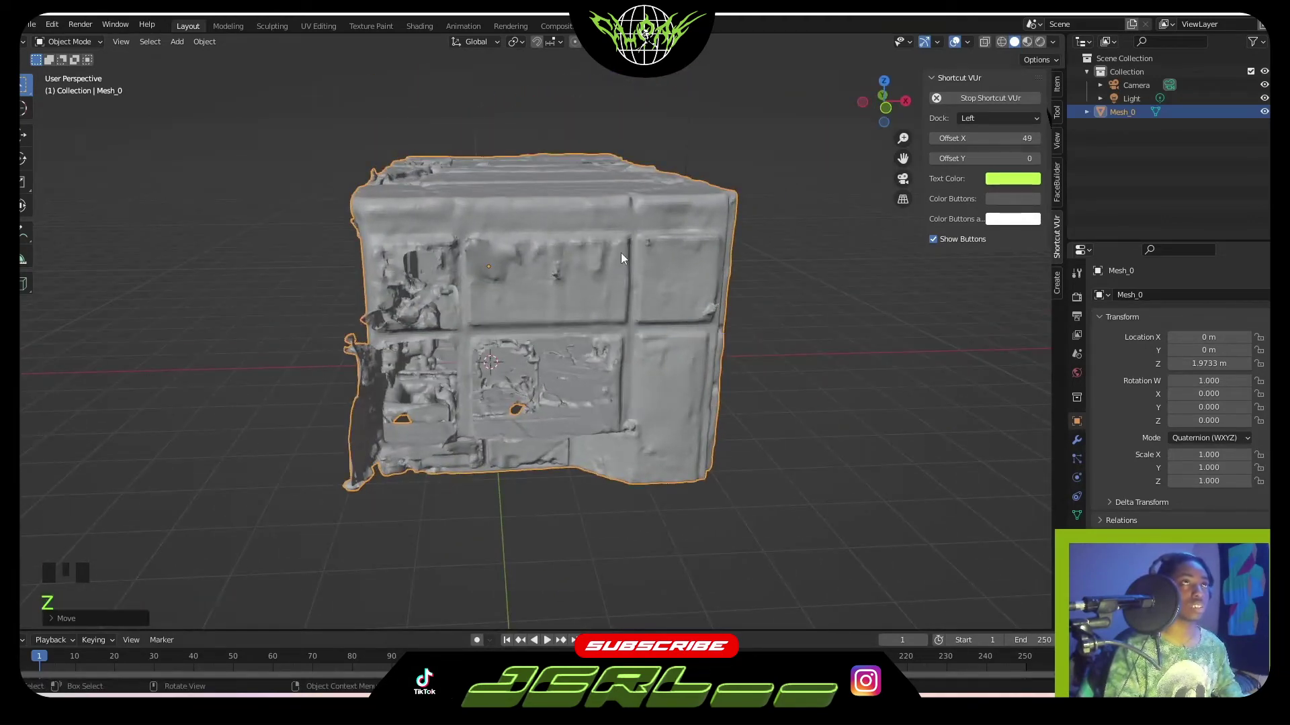
left_click(611, 171)
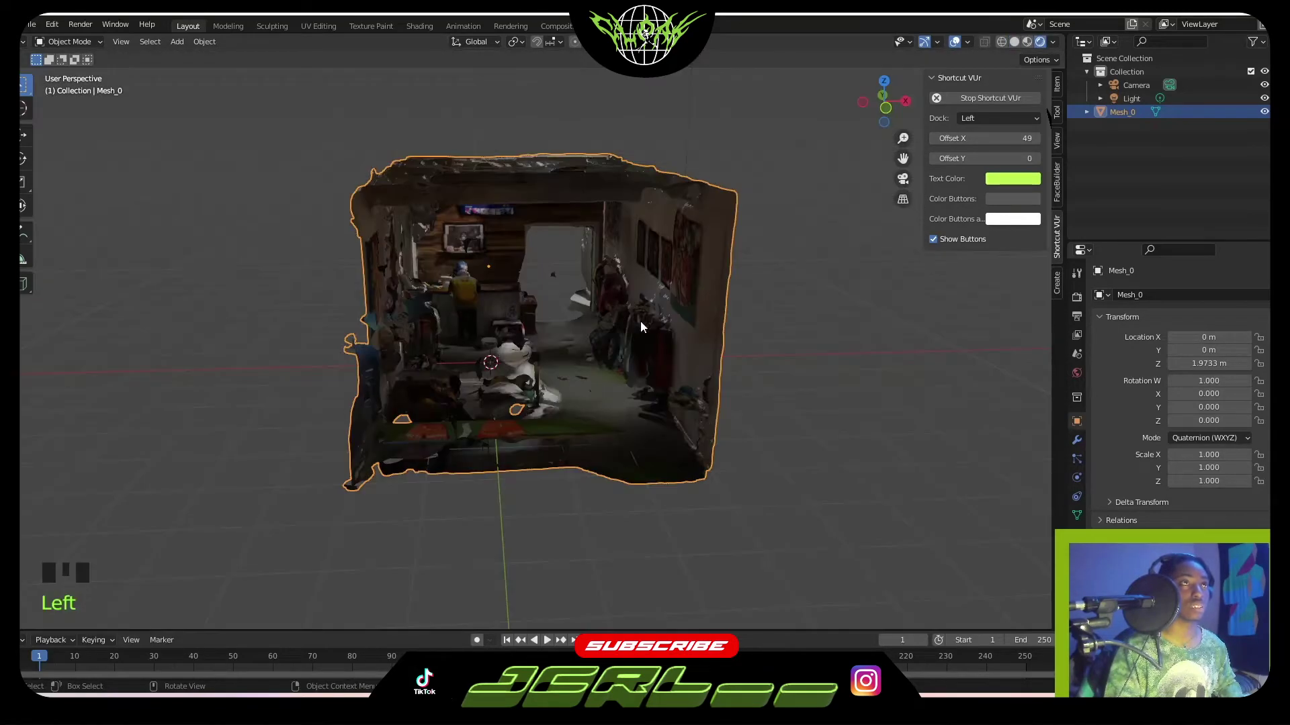
middle_click_drag(640, 321, 602, 386)
scroll(602, 387, "down", 1)
scroll(602, 390, "up", 7)
scroll(600, 390, "down", 5)
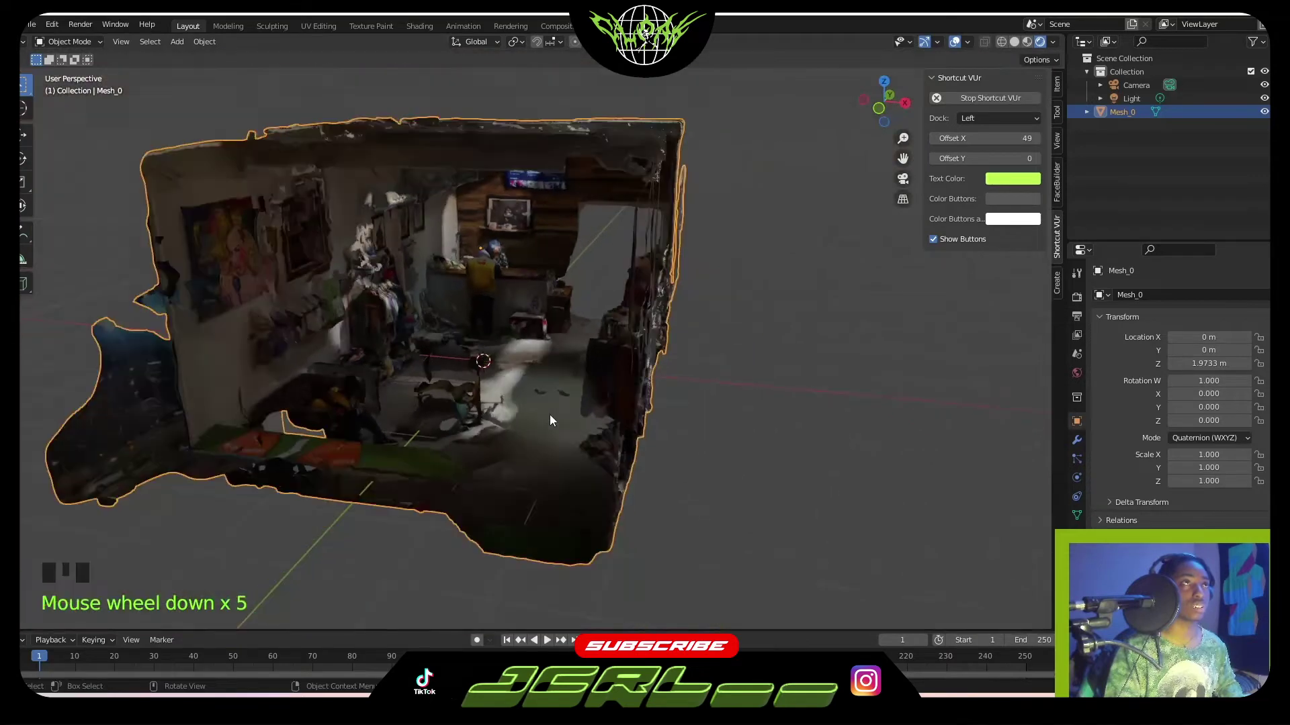
middle_click_drag(549, 420, 583, 401)
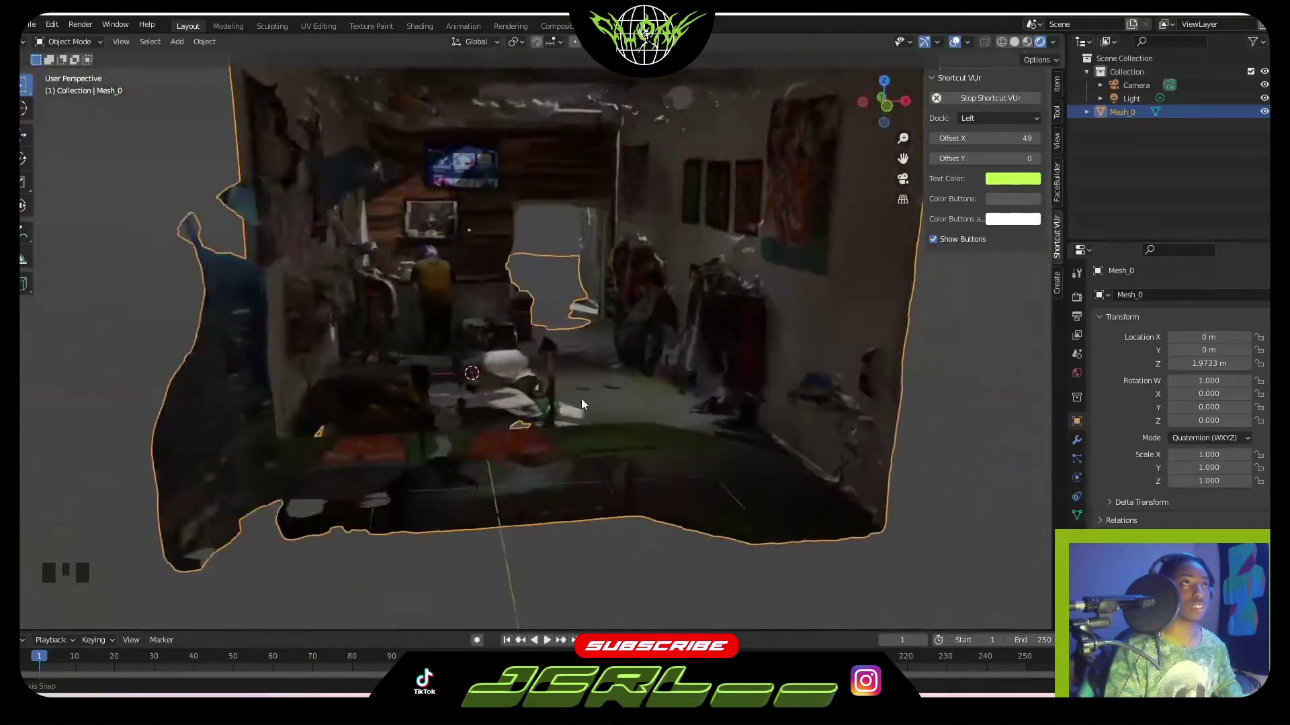
Move the light into the room, lowering it to about 2.69 m on Z and shifting it to about 1.13 m on X
scroll(575, 388, "down", 4)
left_click(638, 151)
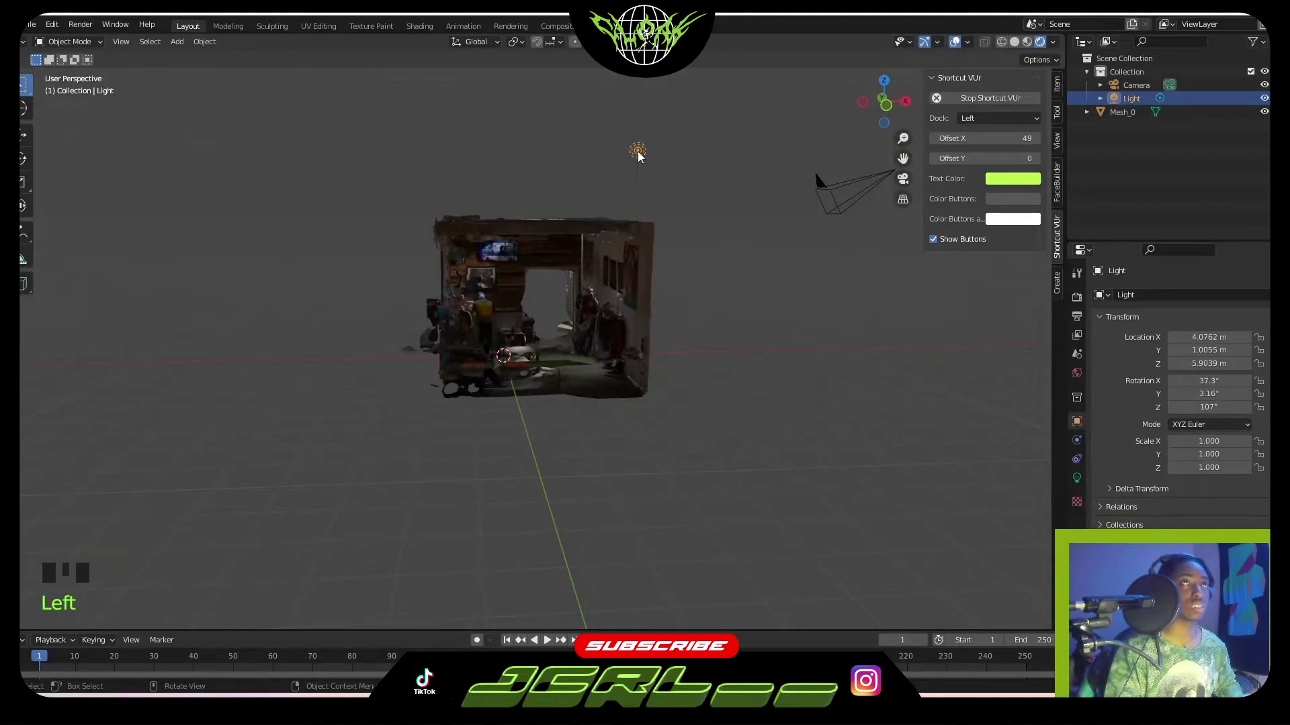
key("g")
key("x")
key("z")
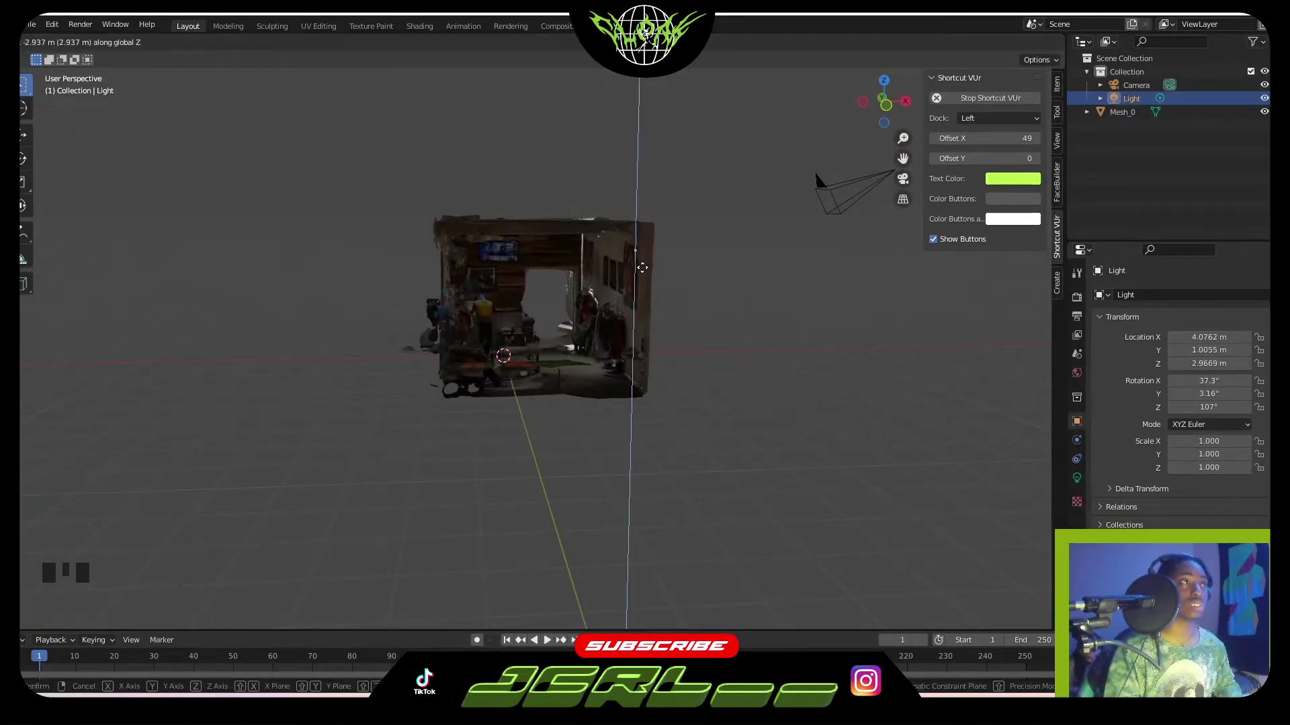
left_click(647, 278)
key("g")
key("x")
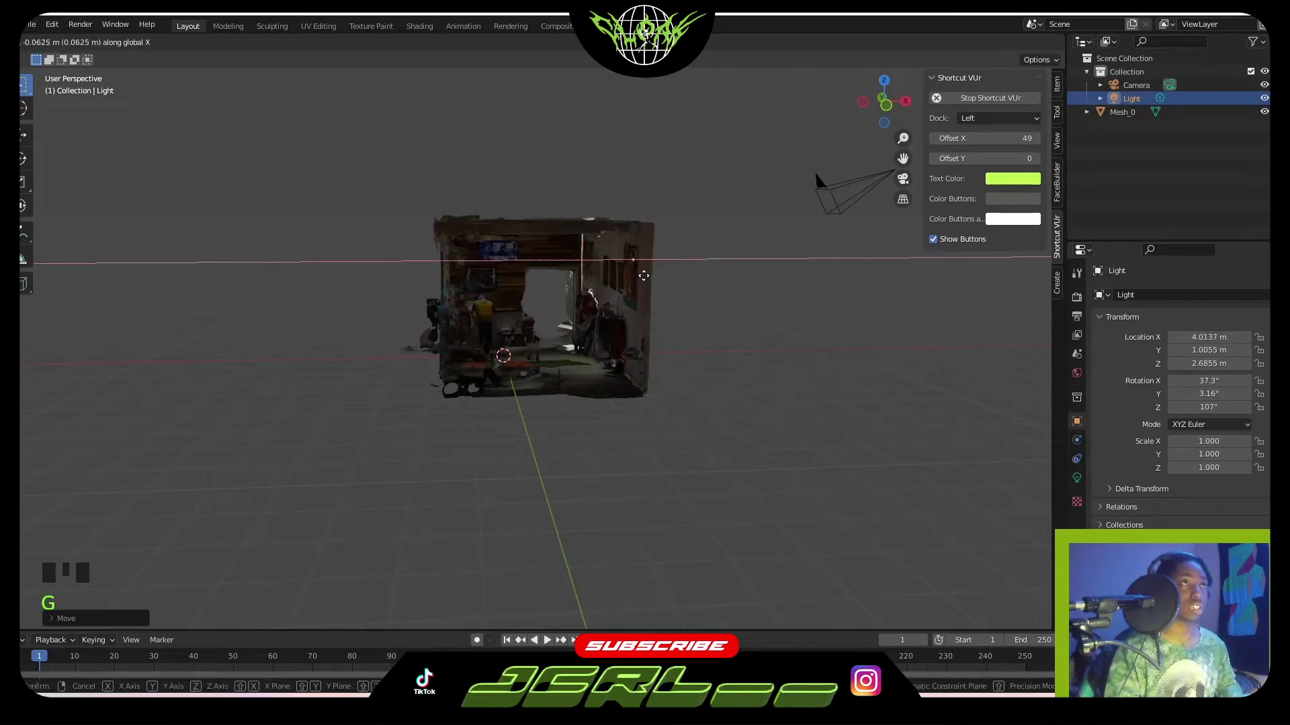
left_click(551, 276)
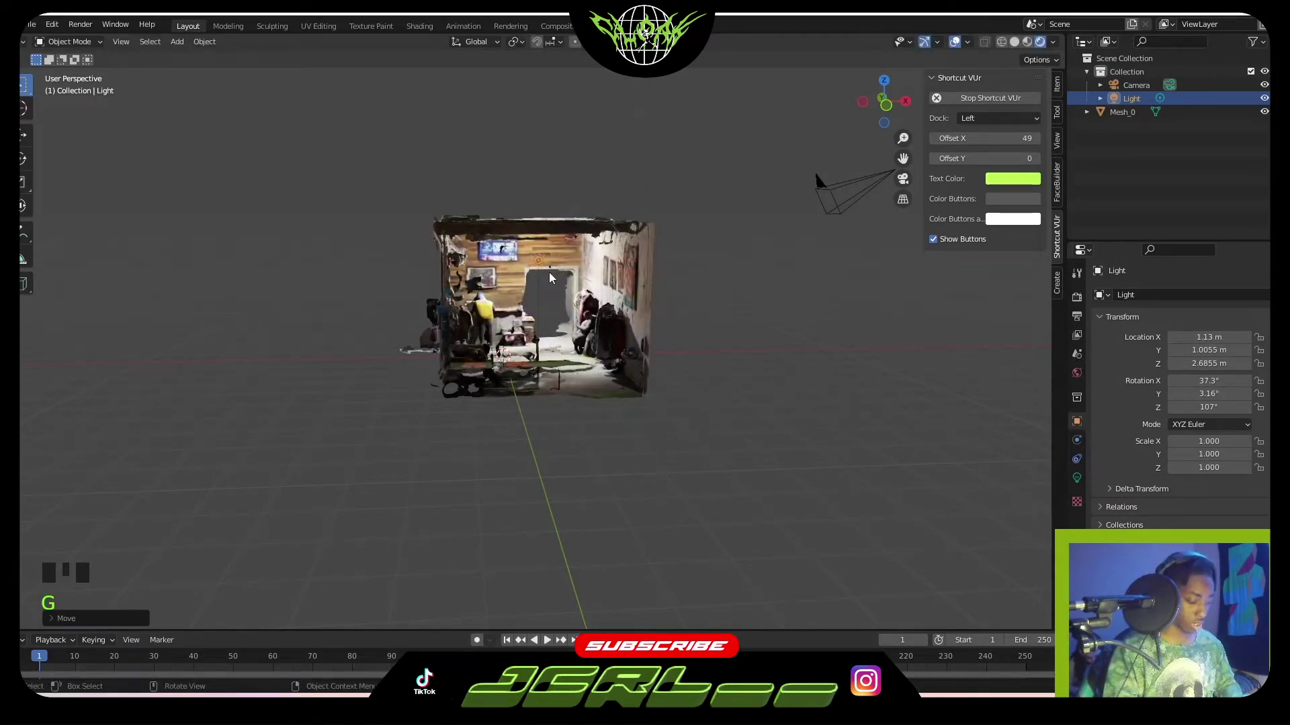
Raise the light along Z to about 3.44 m and check how it lights the room
key("g")
key("z")
left_click(546, 253)
middle_click_drag(546, 252, 497, 346)
scroll(505, 320, "up", 5)
scroll(507, 327, "up", 2)
middle_click_drag(604, 352, 548, 315)
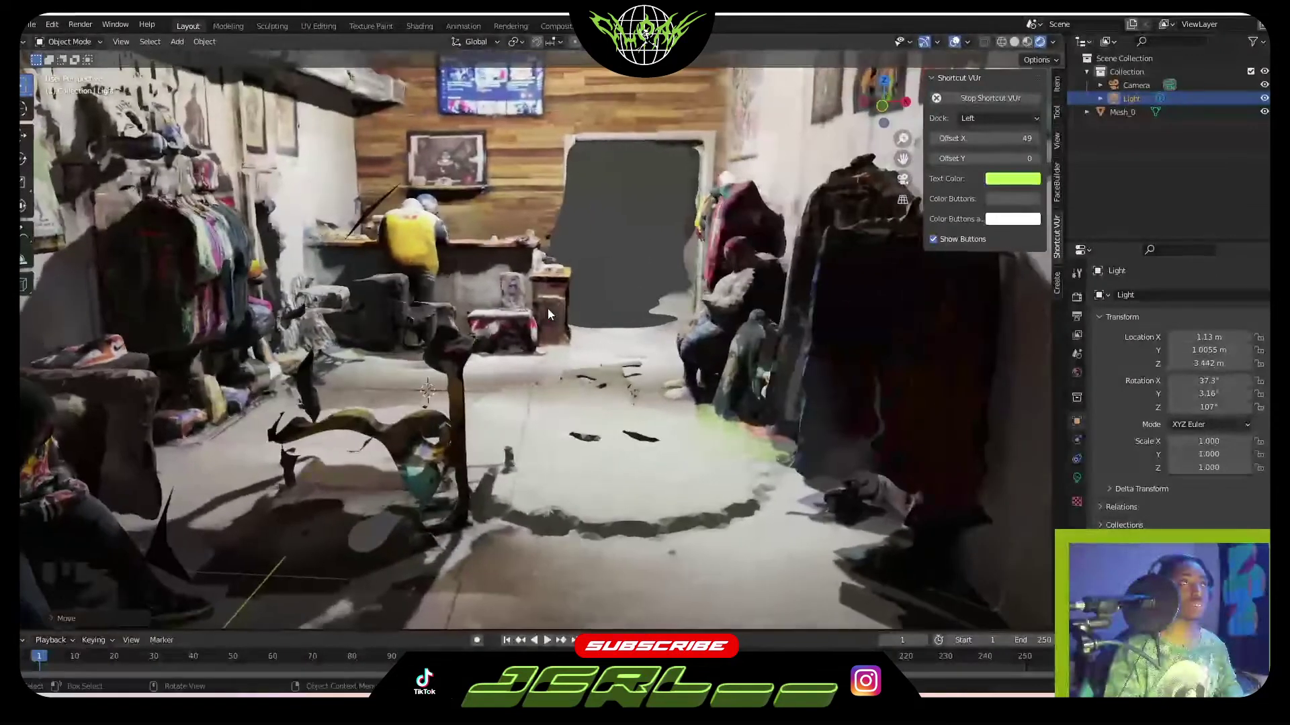
scroll(549, 314, "down", 7)
scroll(598, 317, "up", 3)
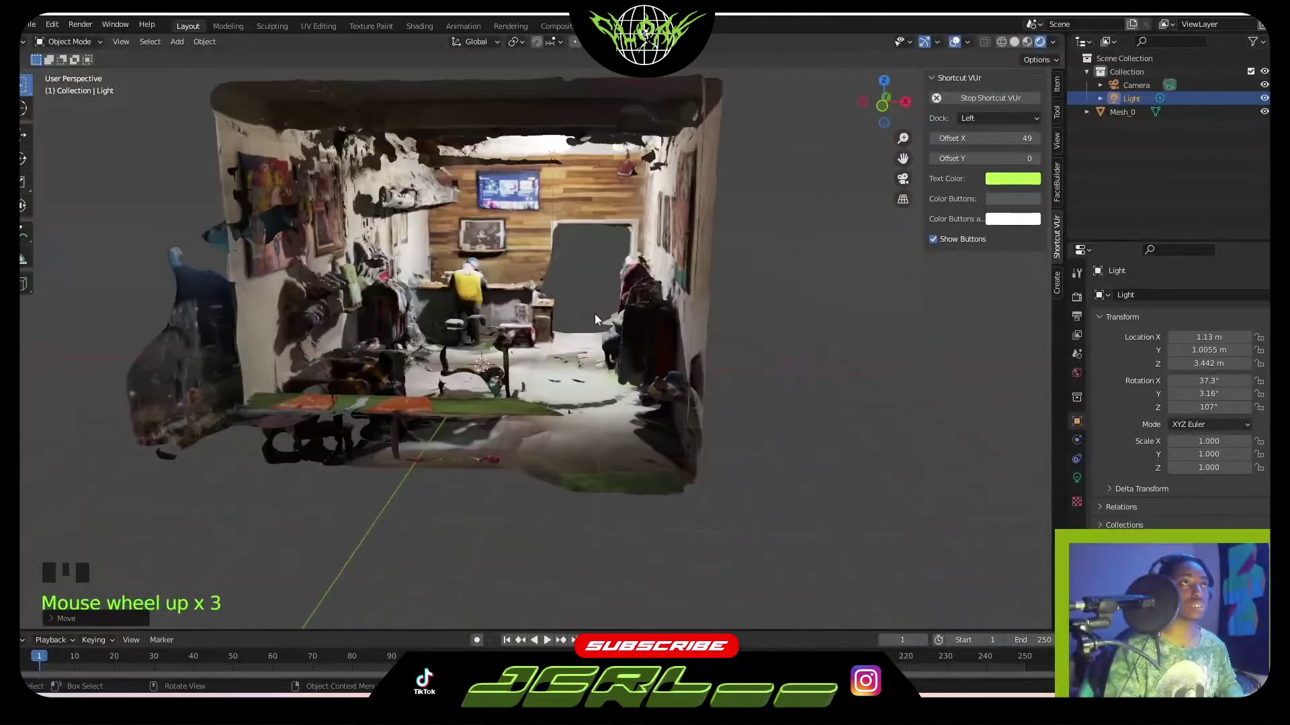
Look through the scene camera in rendered shading and lock the camera to the view
key("z")
left_click(600, 235)
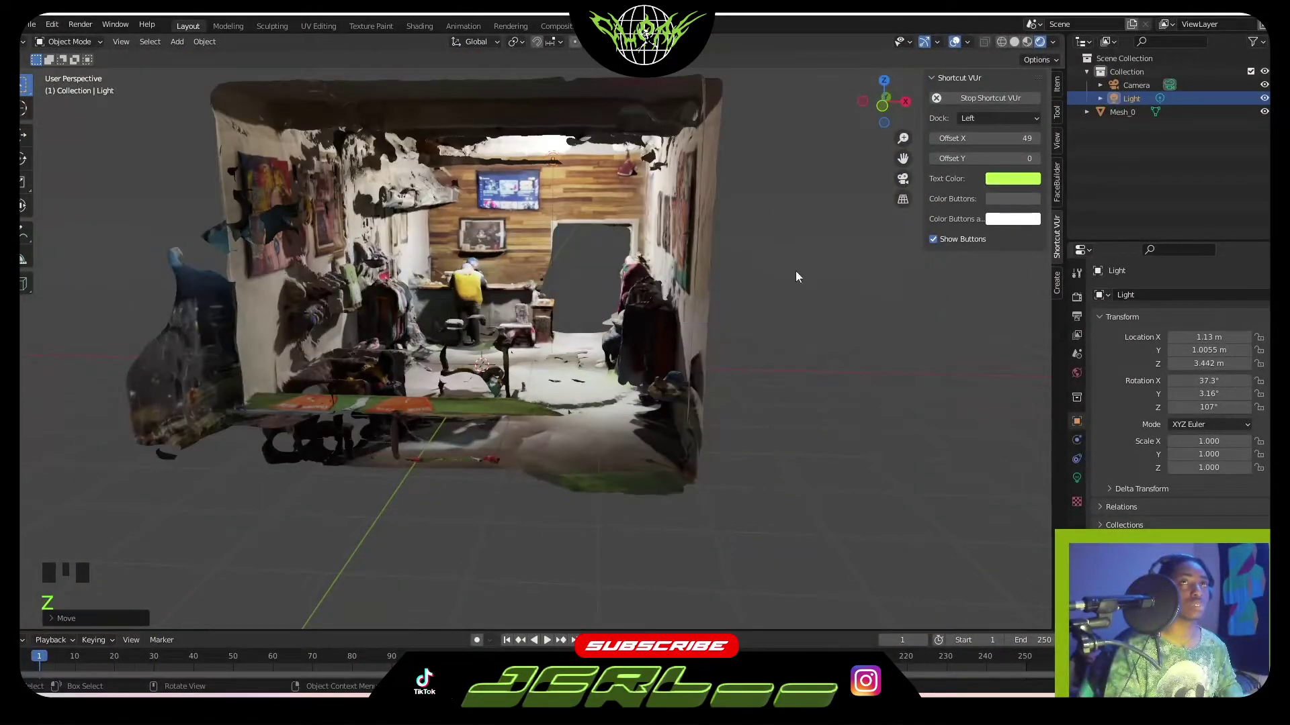
key("KP_0")
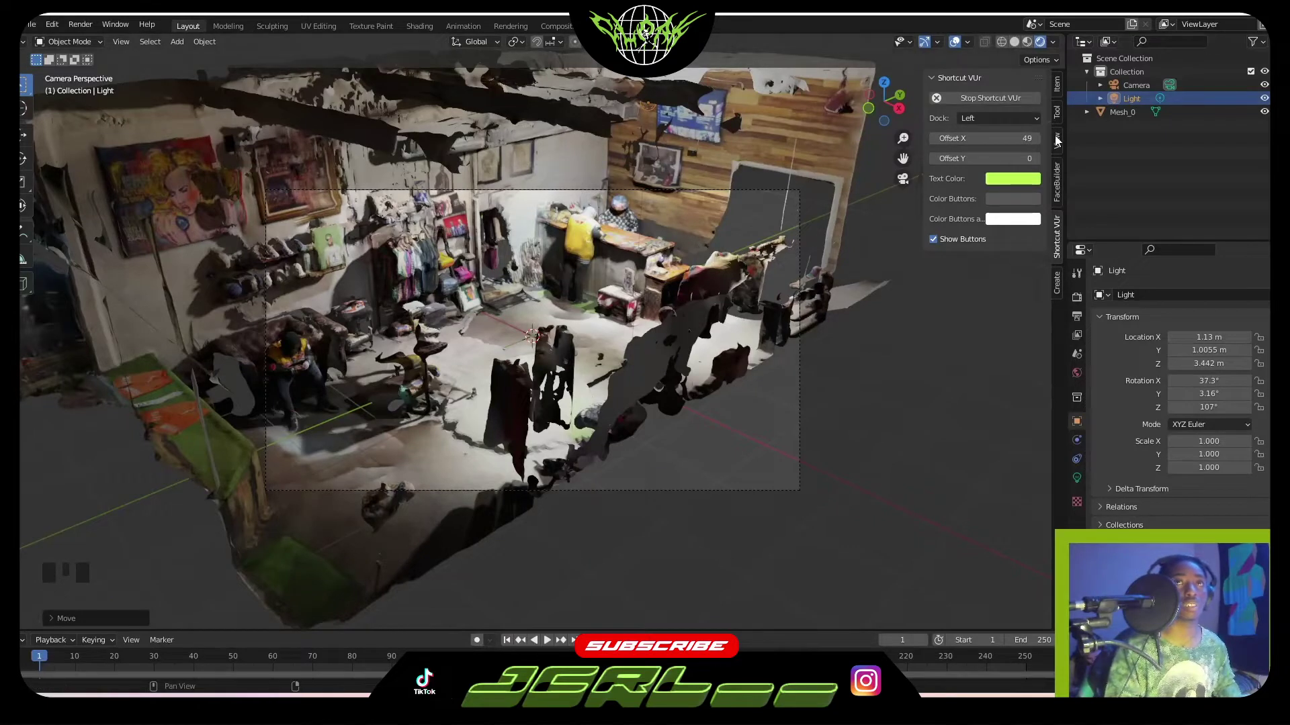
left_click(1056, 94)
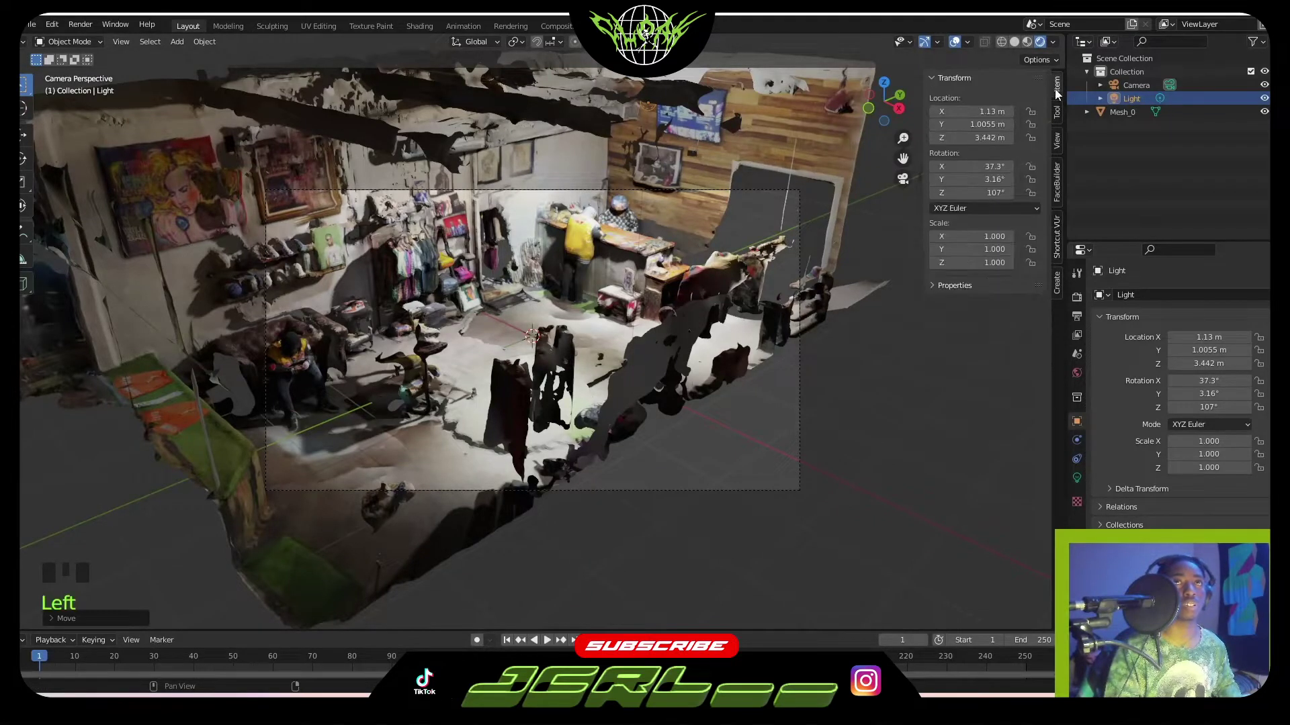
left_click(1058, 140)
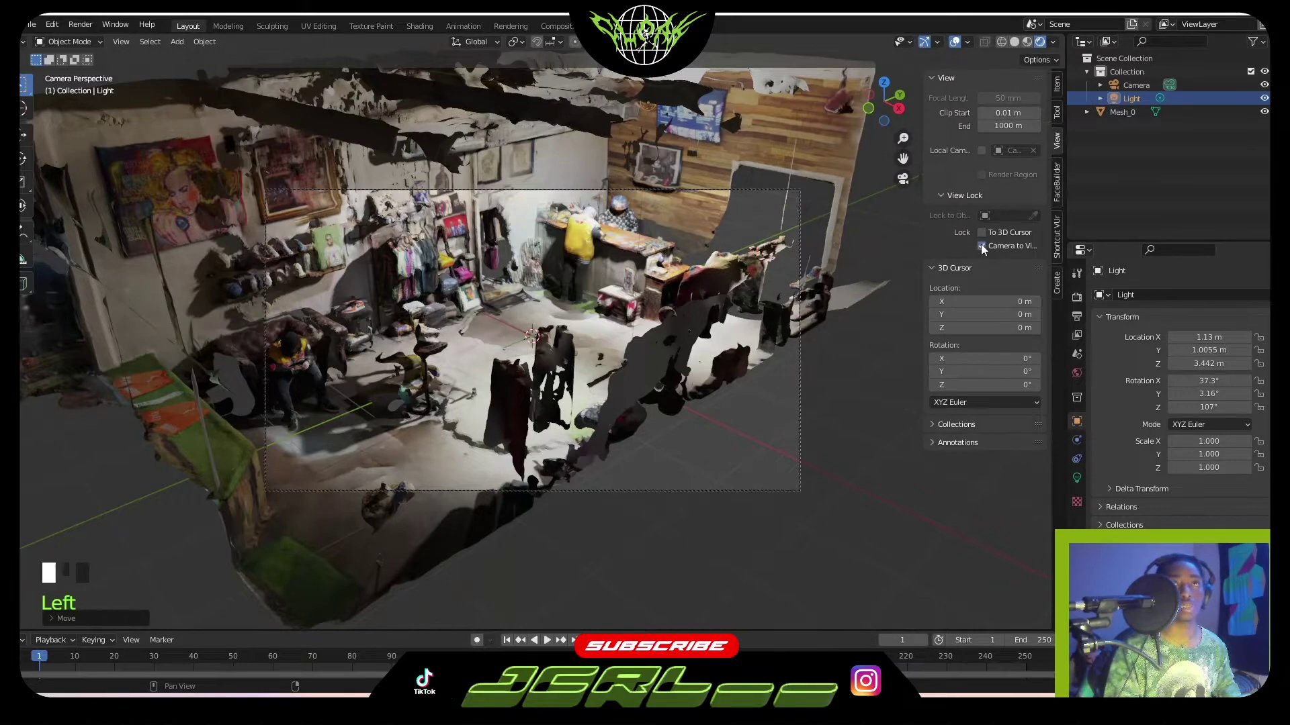
Reposition the locked camera to look straight into the open front of the room
middle_click_drag(611, 398, 644, 363)
scroll(663, 393, "down", 4)
scroll(637, 347, "down", 1)
scroll(634, 310, "up", 2)
middle_click_drag(634, 311, 601, 328)
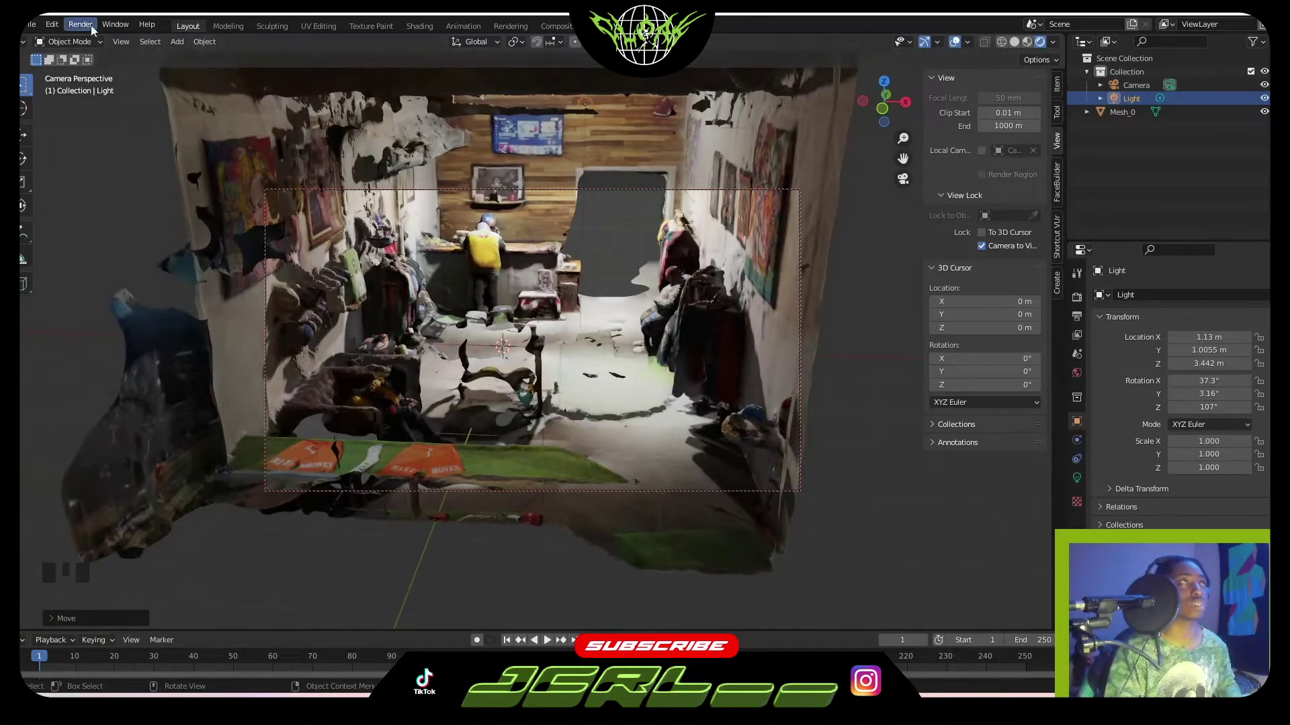
Look up the Walk Navigation command and its shortcut assignment
left_click(202, 42)
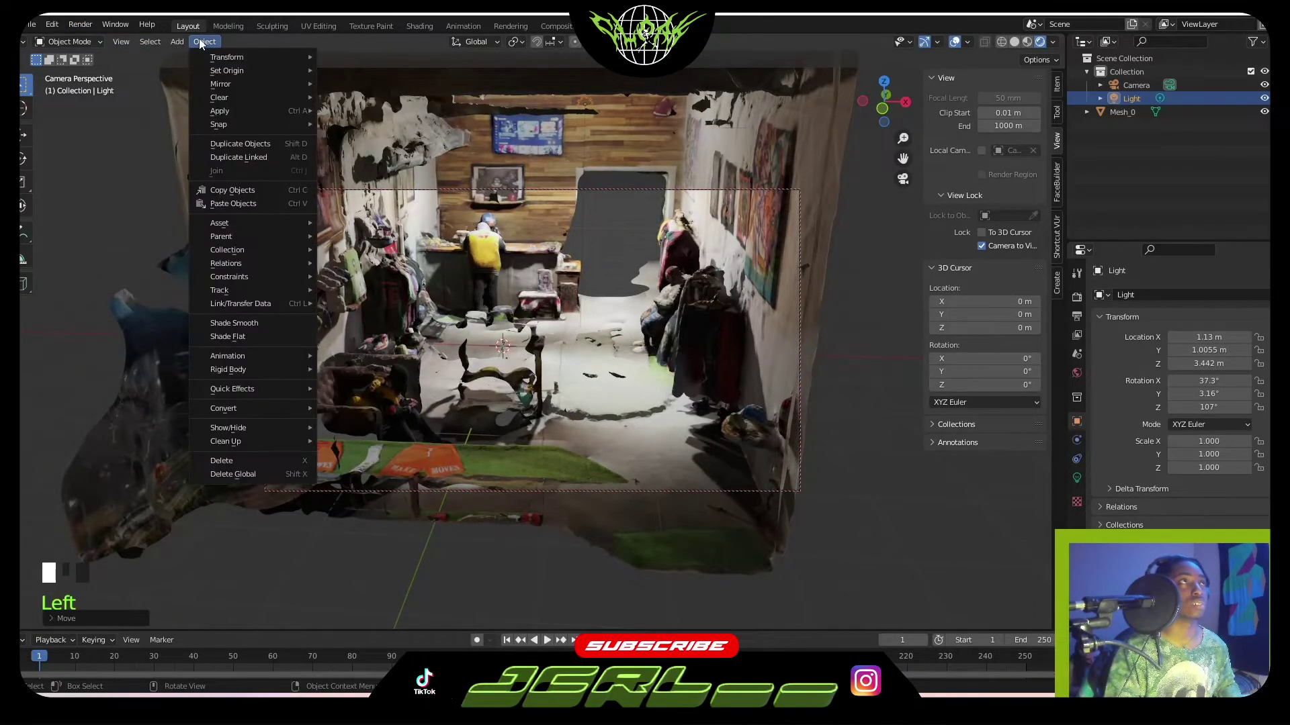
left_click(123, 42)
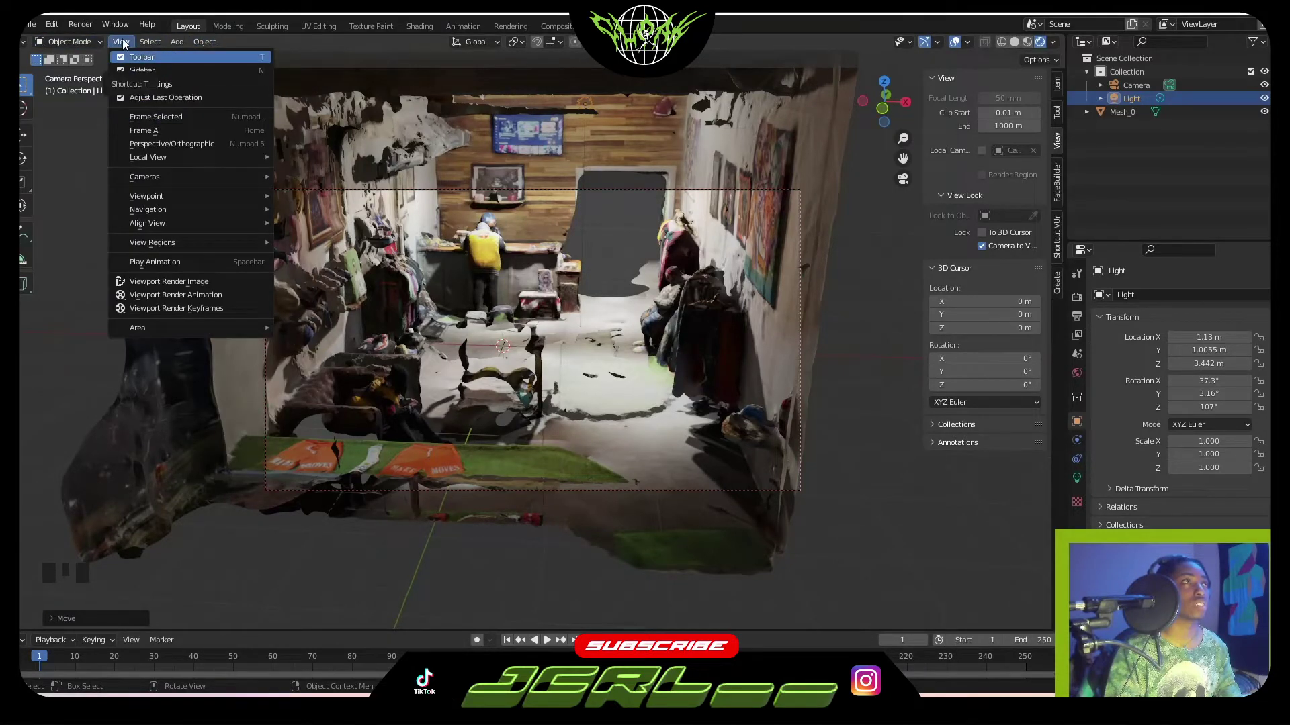
left_click(122, 43)
left_click(123, 43)
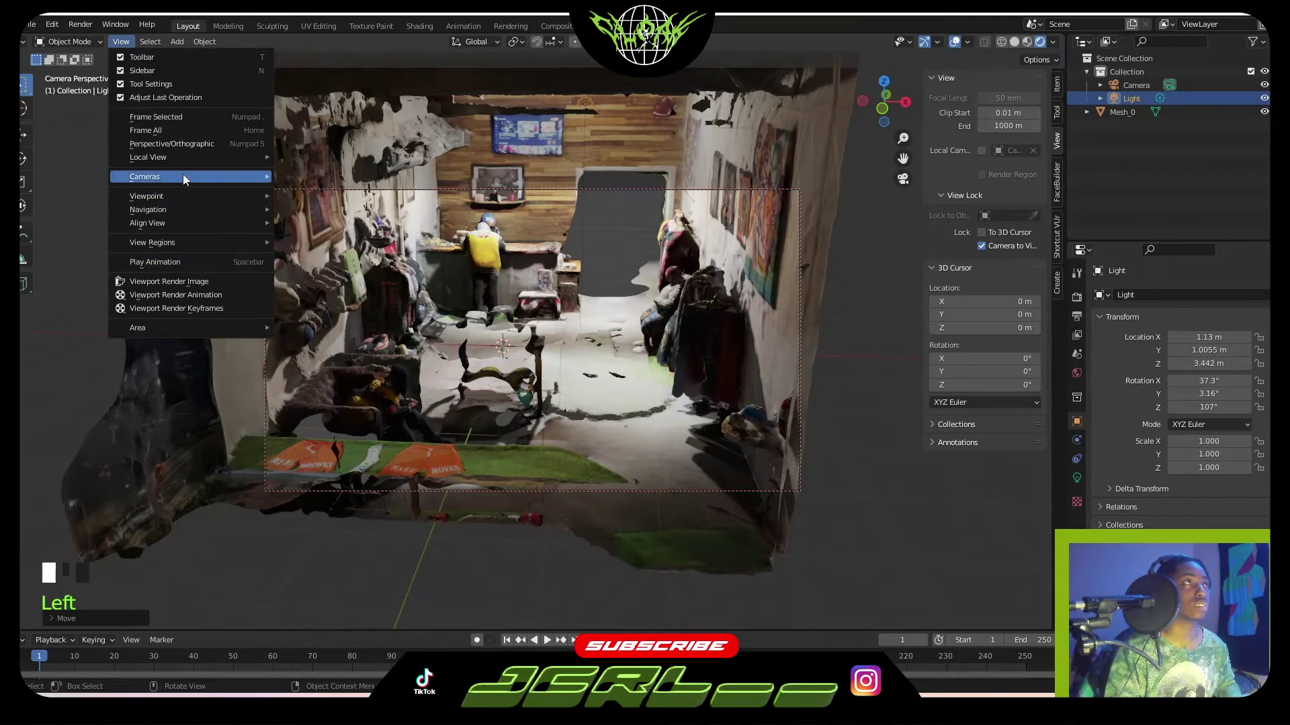
mouse_move(186, 195)
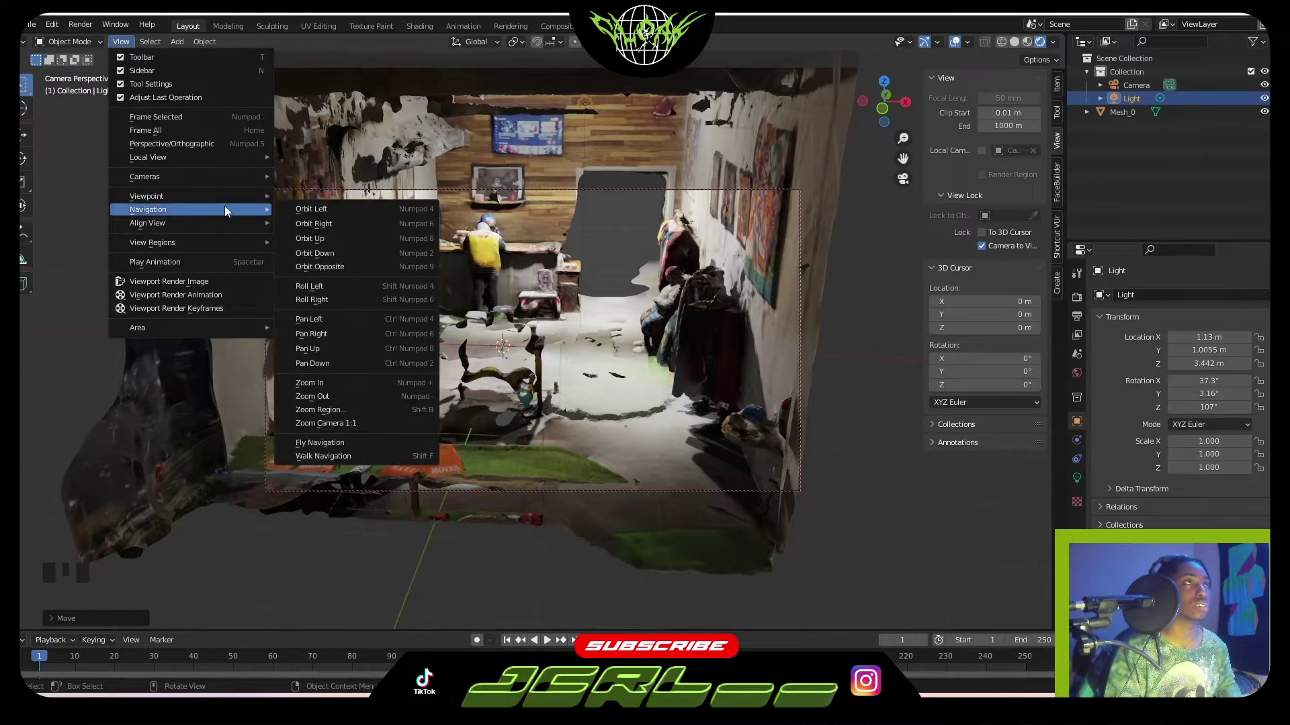
right_click(242, 210)
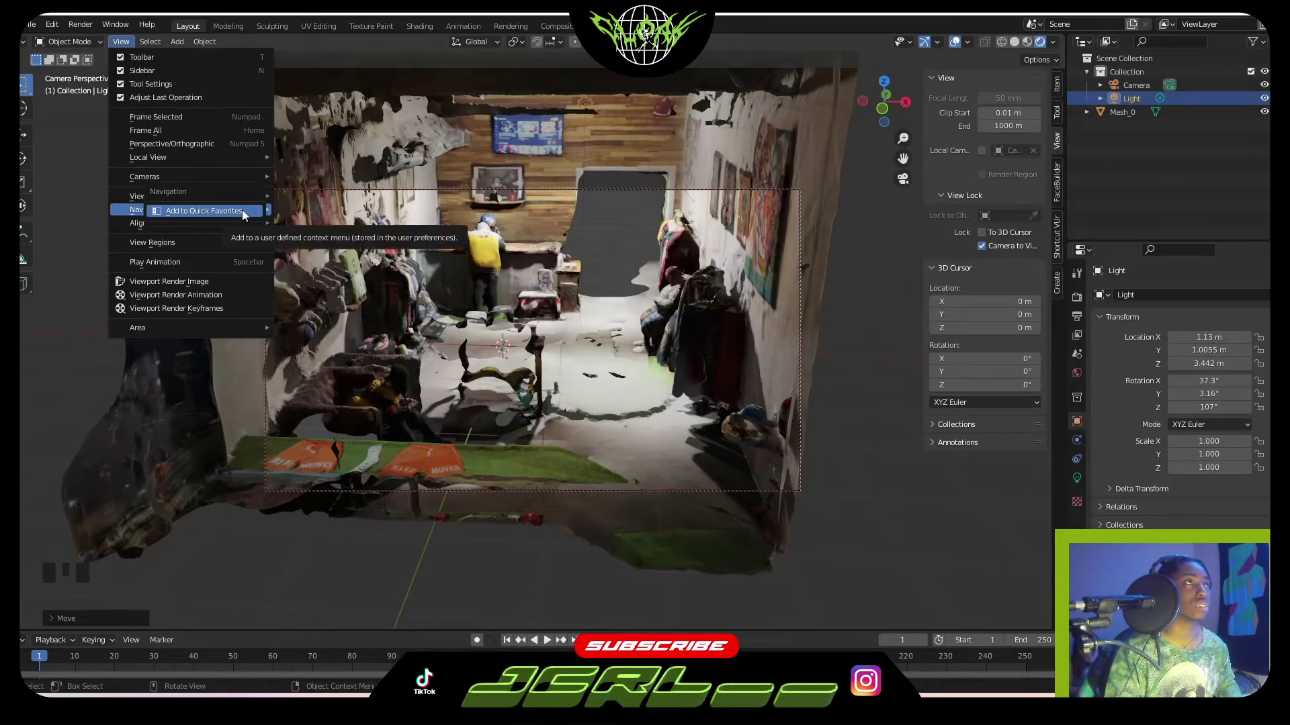
left_click(138, 206)
mouse_move(134, 210)
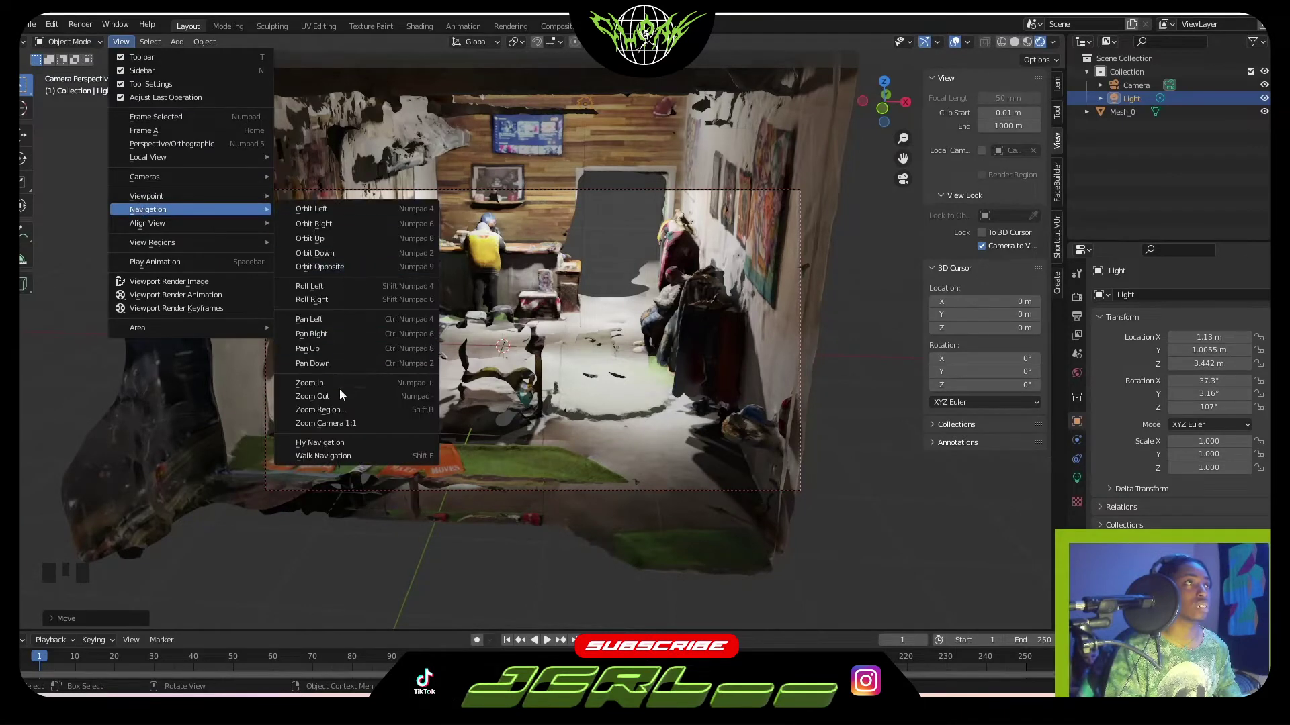
right_click(348, 456)
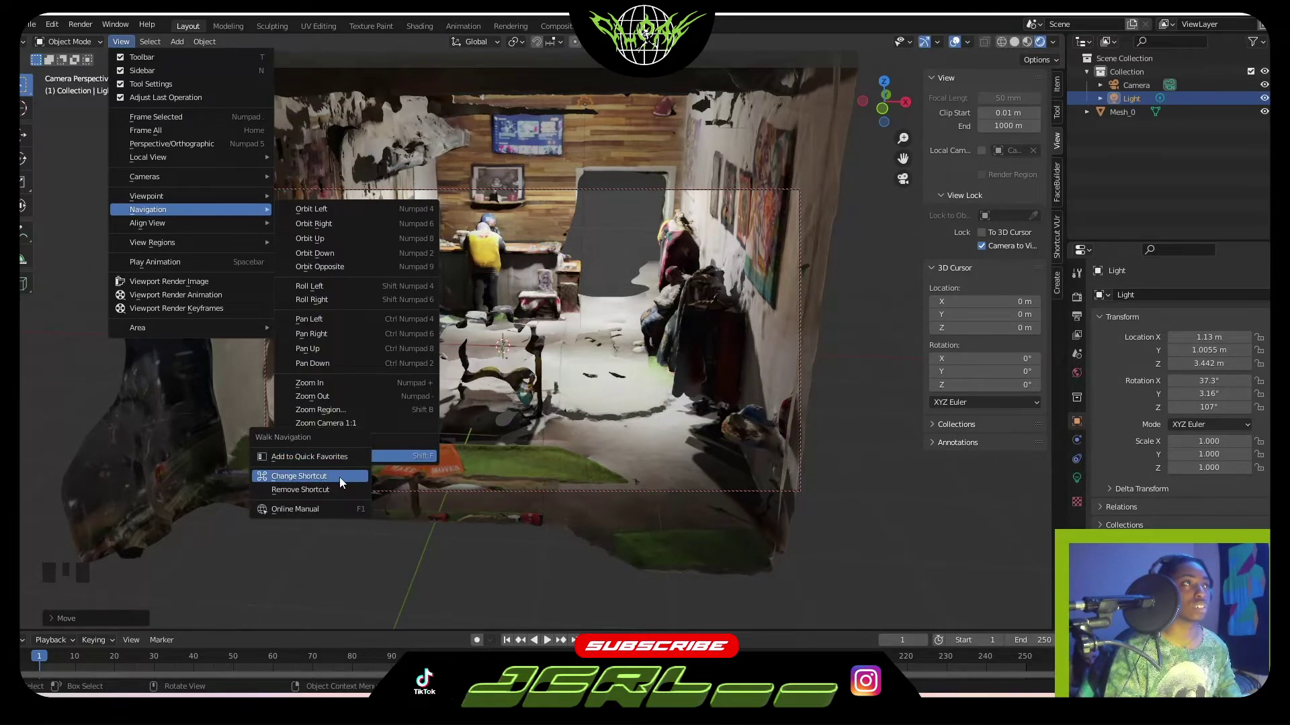
left_click(323, 477)
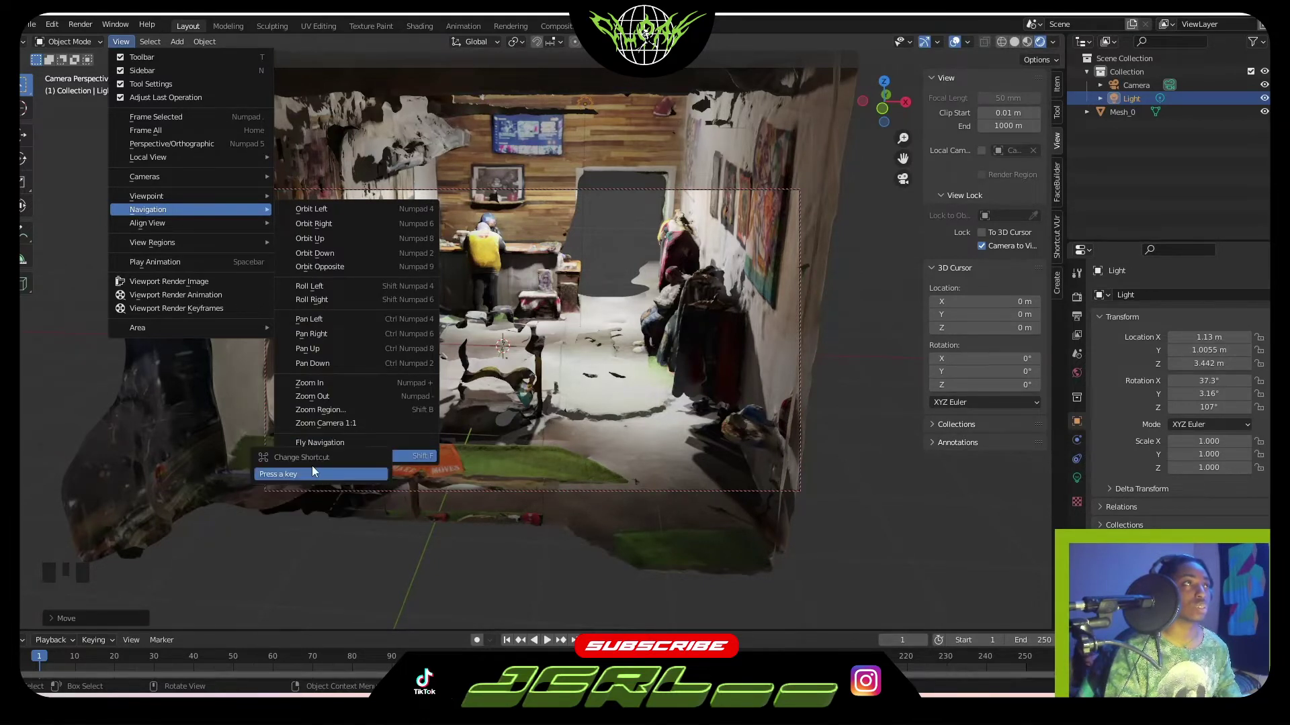
left_click(378, 528)
mouse_move(206, 237)
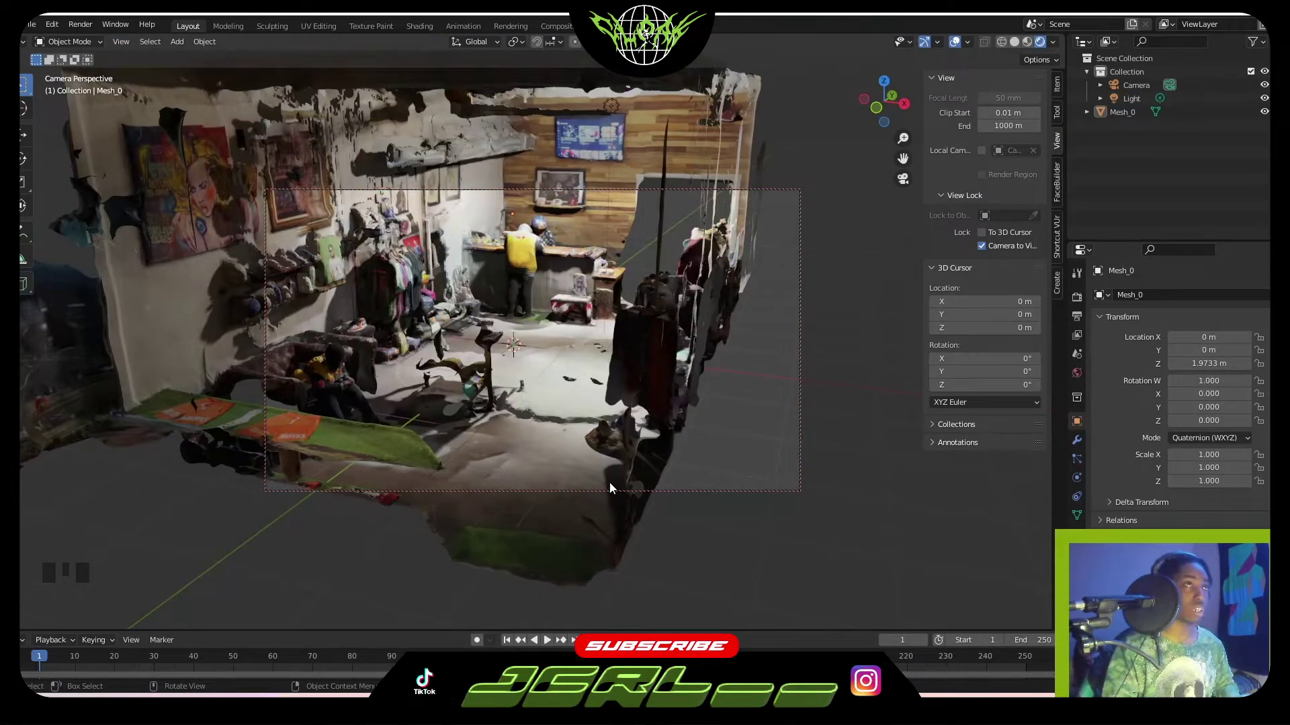
Walk the view-locked camera from outside the room in to the counter and along the clothing wall using Walk Navigation
key("shift+f")
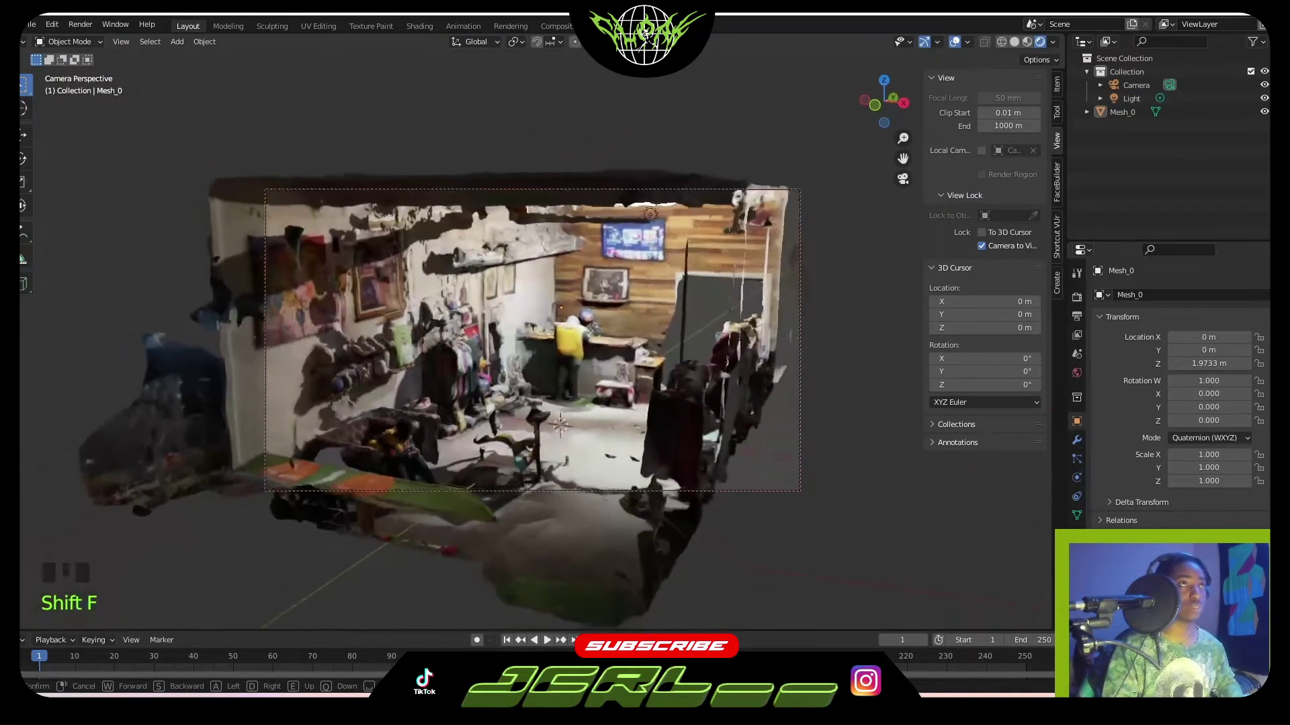
key("s")
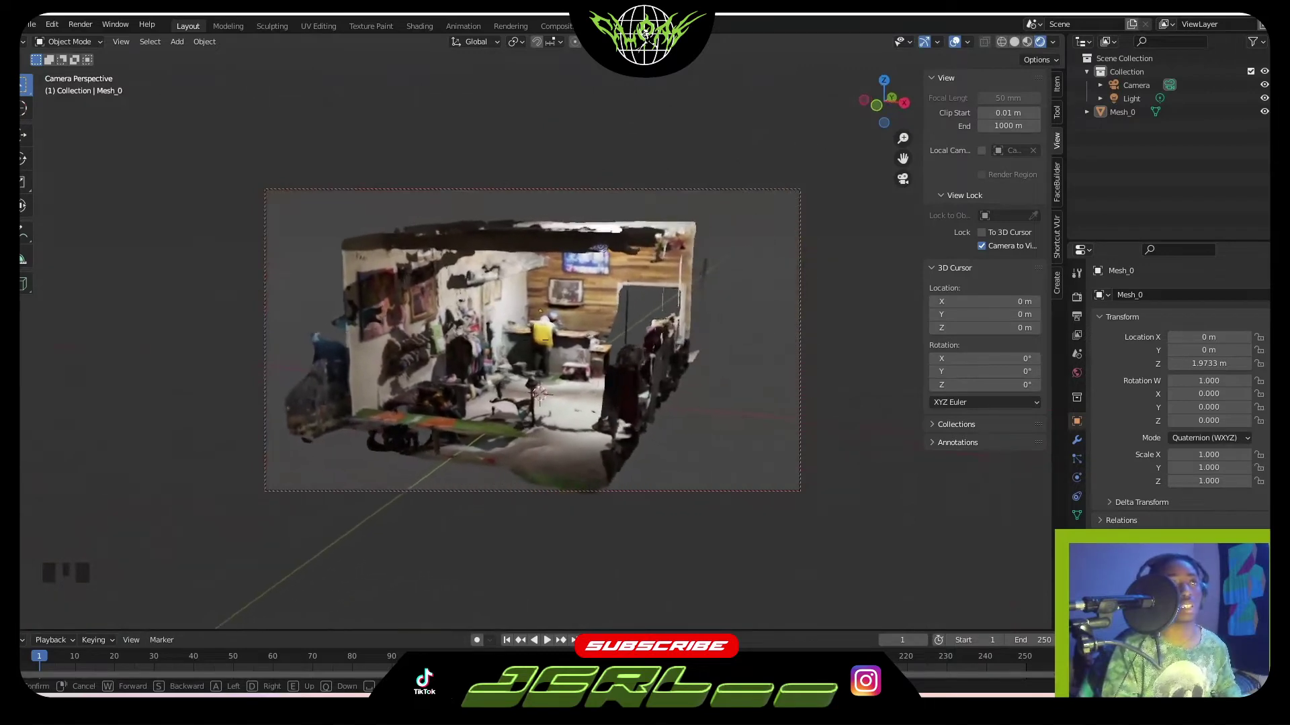
key("w")
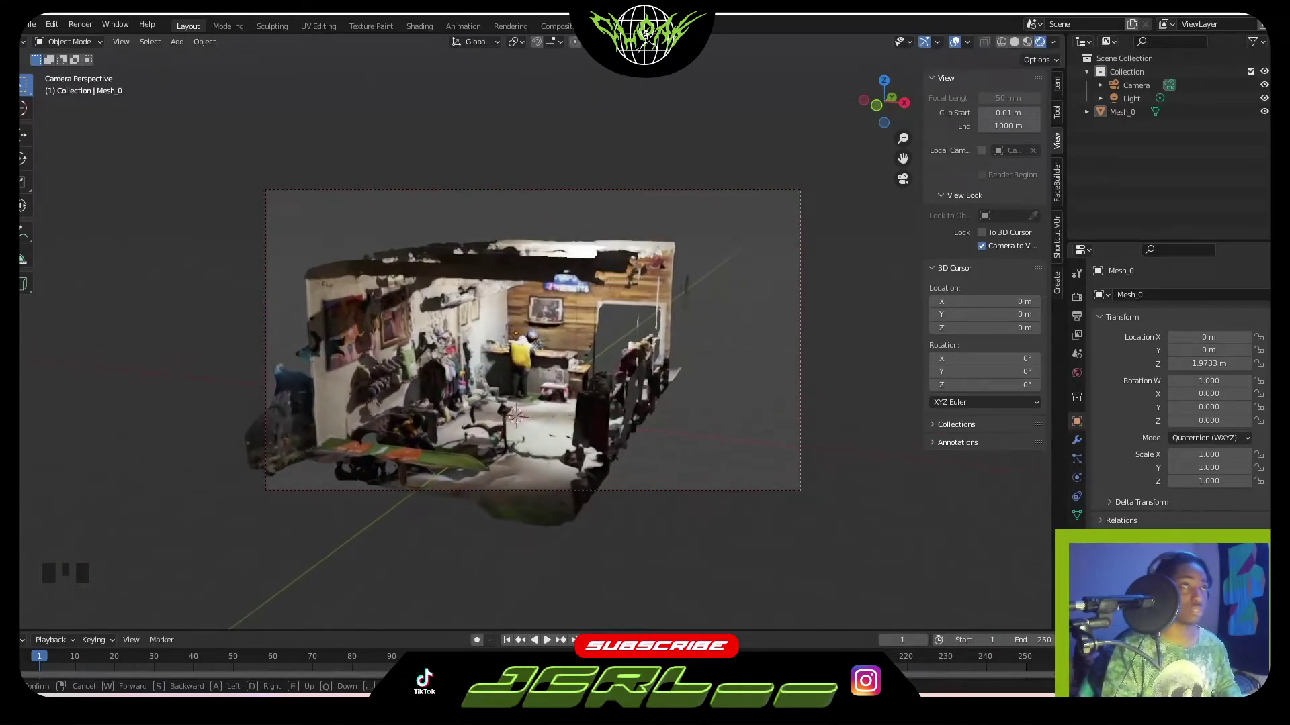
key("w")
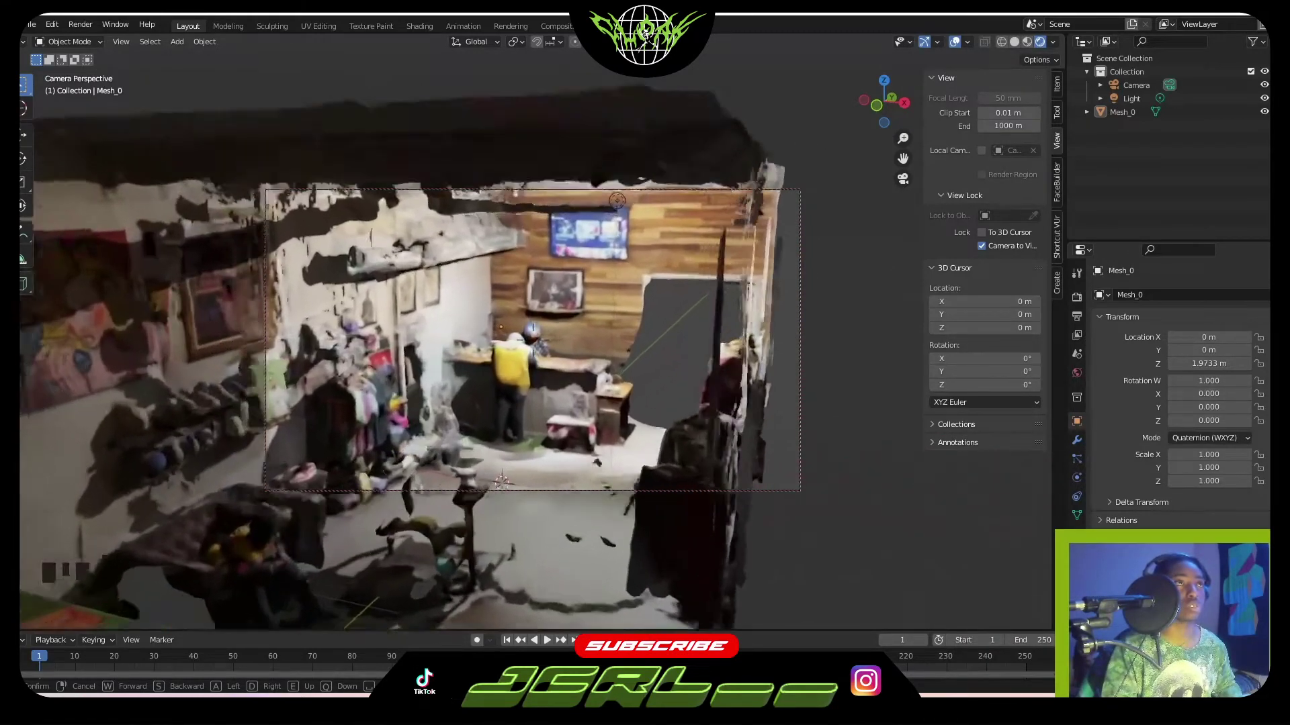
key("s")
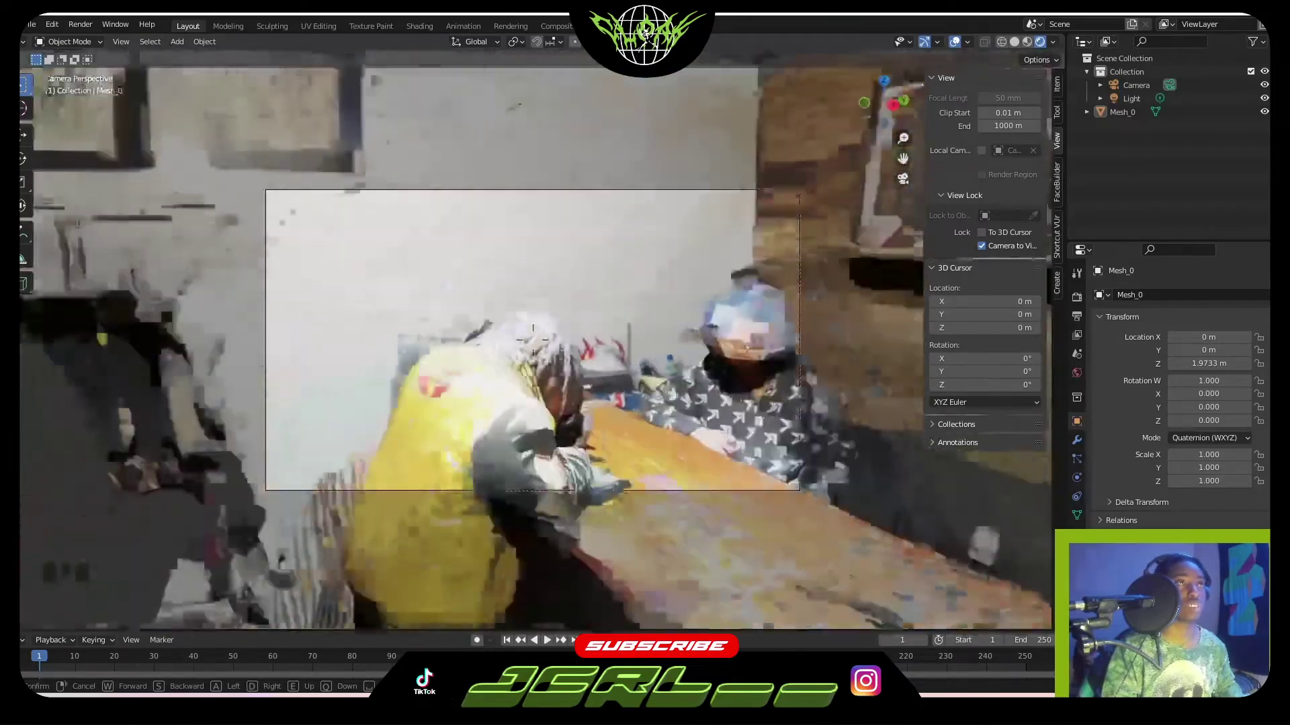
key("w")
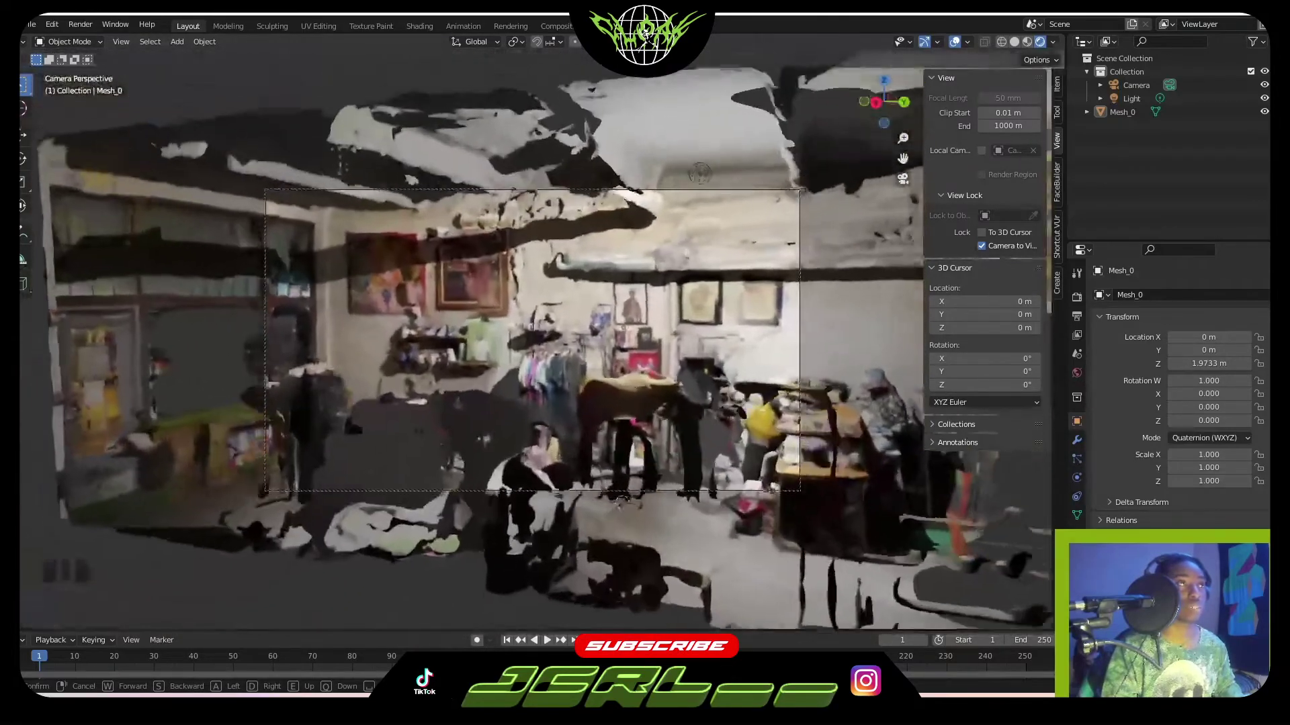
key("w")
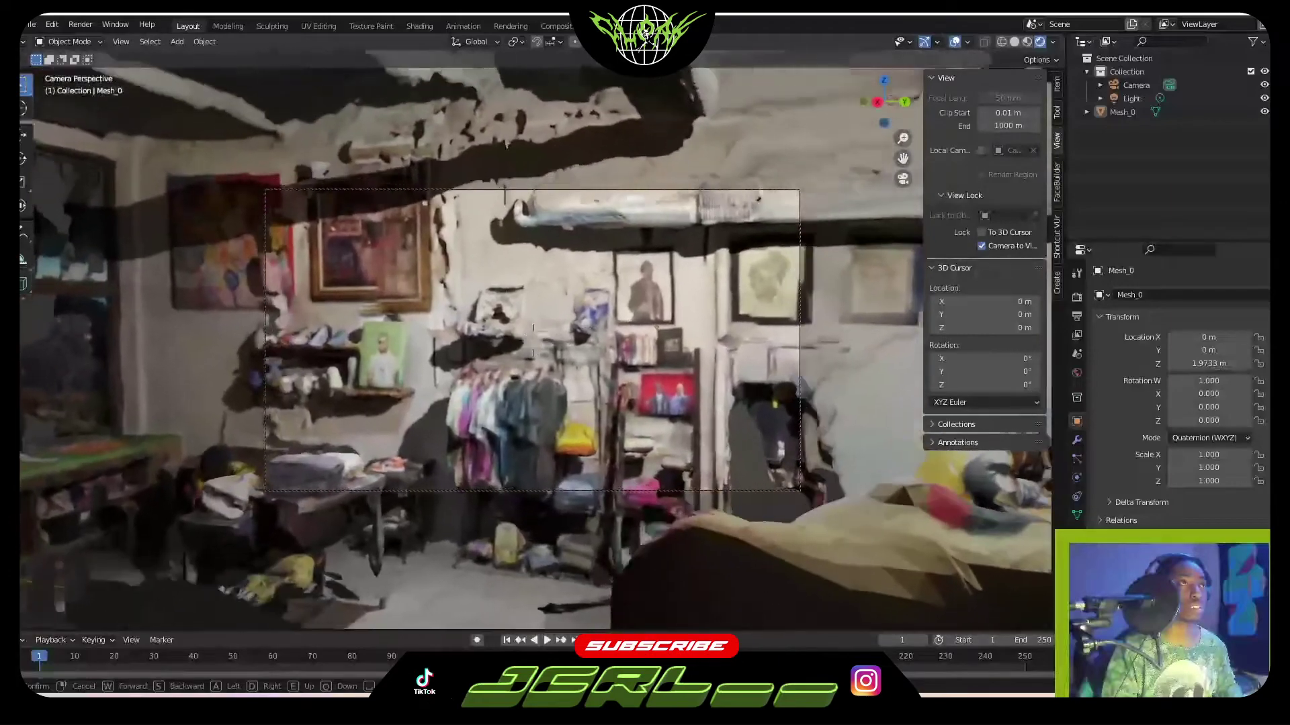
Walk the camera past the front window and couch, back it out to frame the whole open front, and keep that position
key("w")
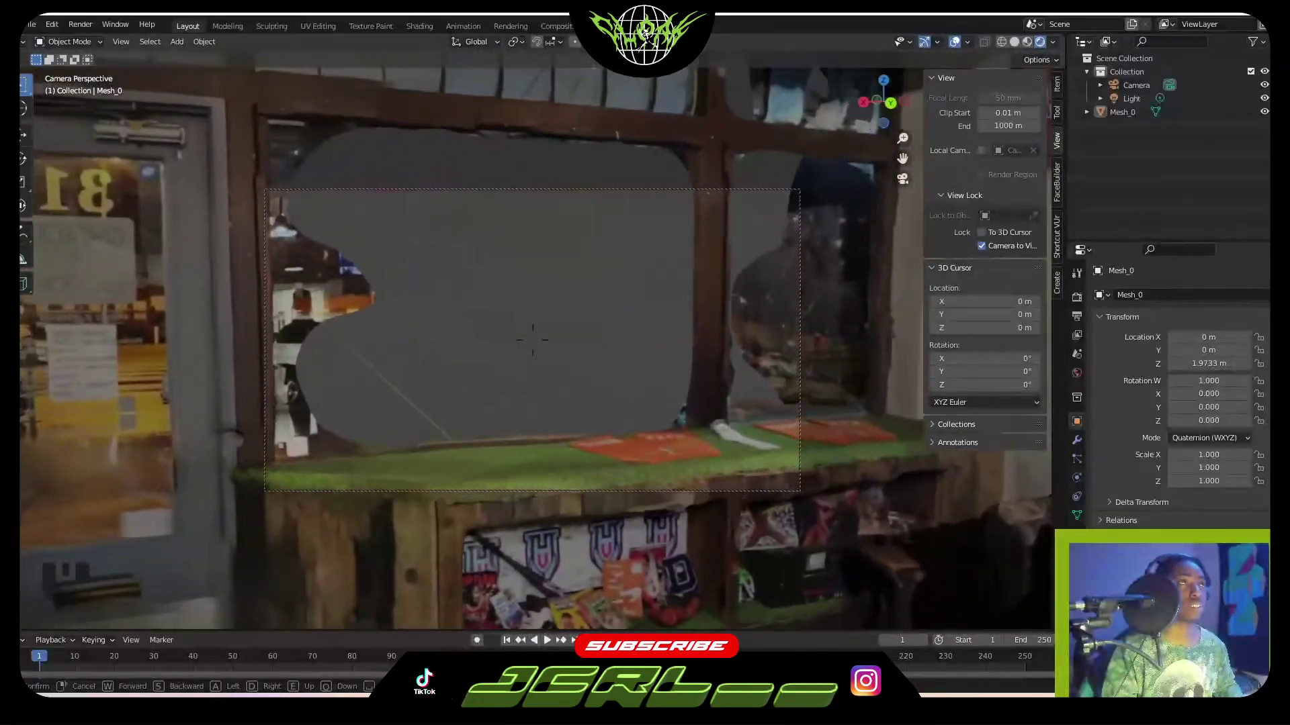
key("a")
key("s")
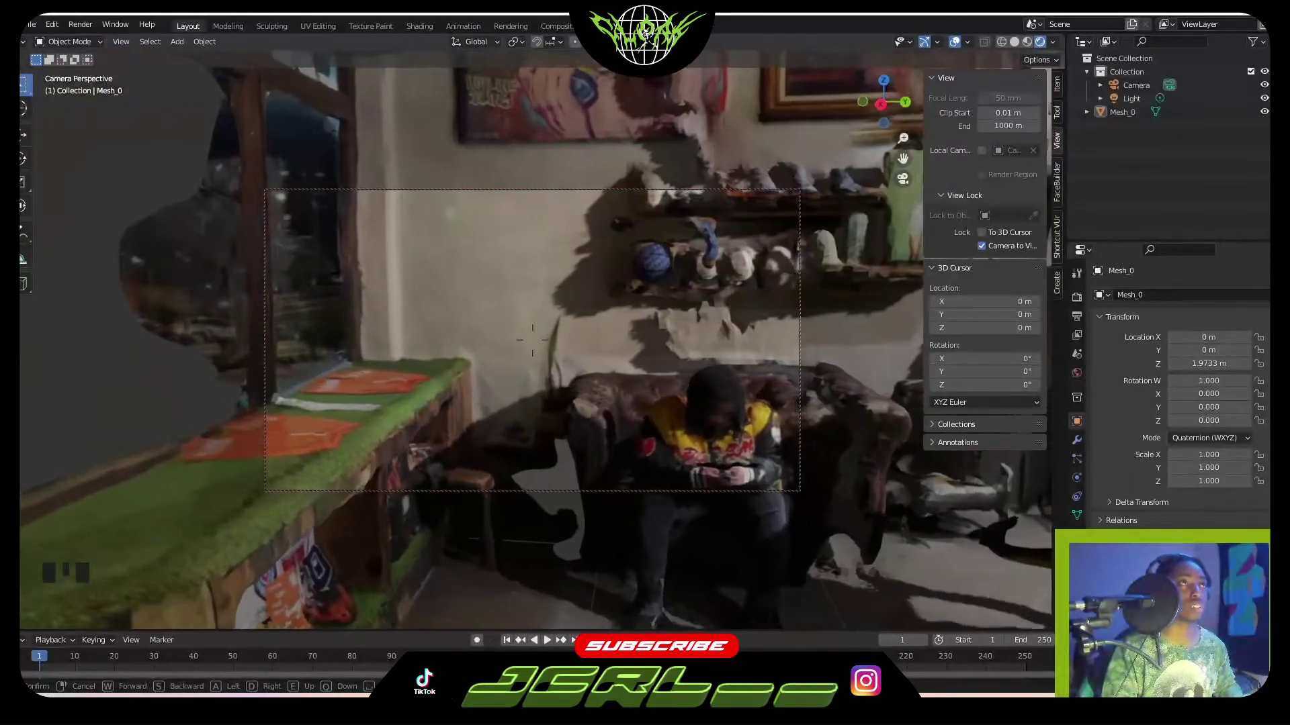
key("w")
key("a")
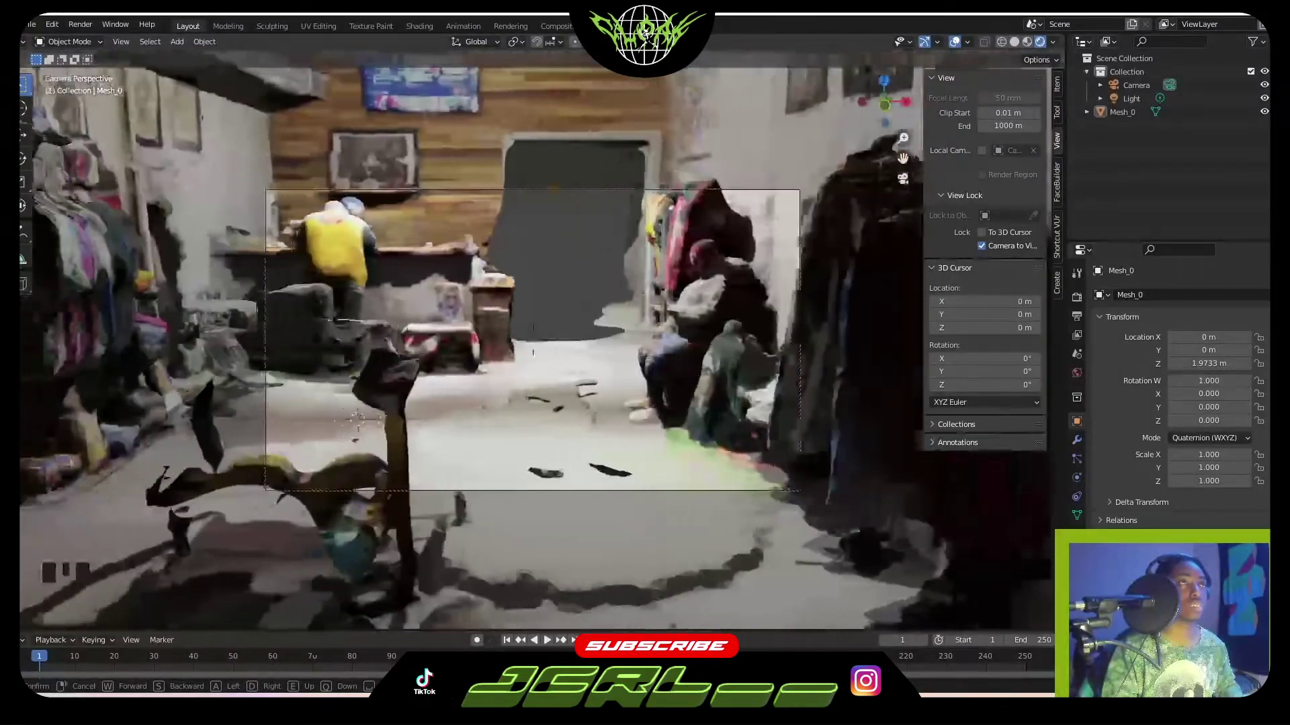
key("s")
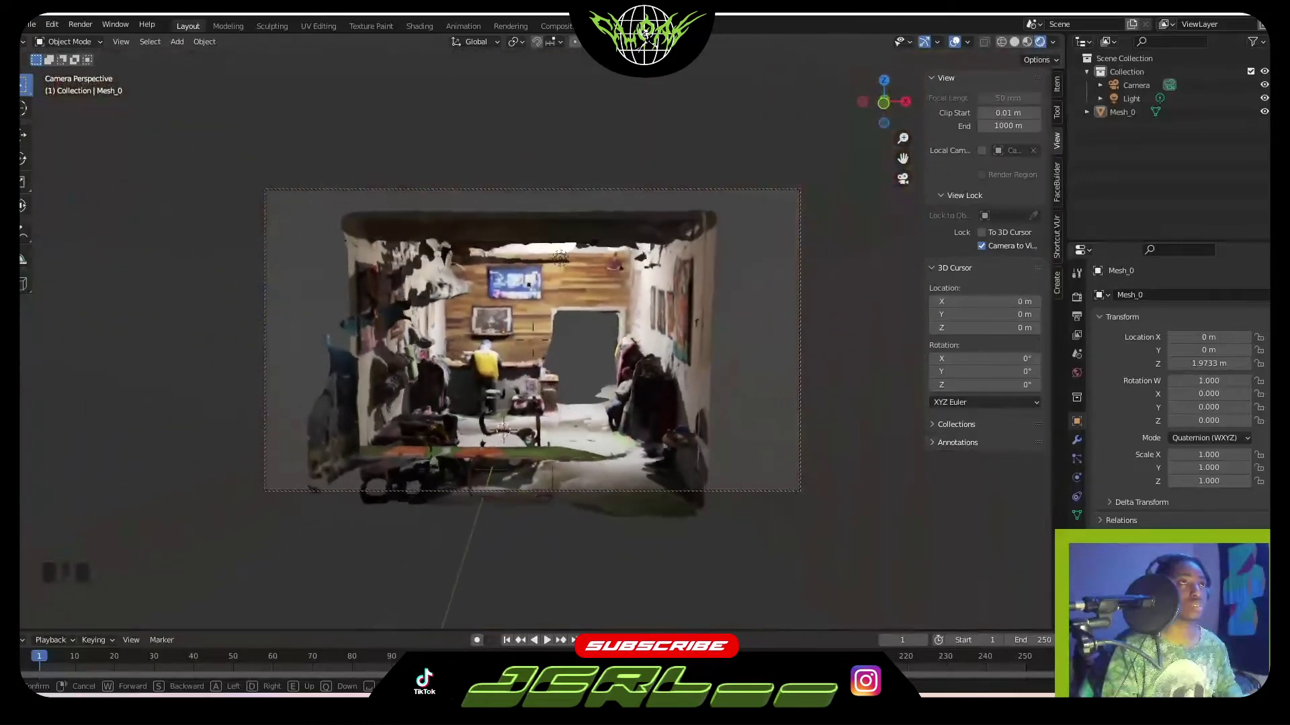
left_click(610, 379)
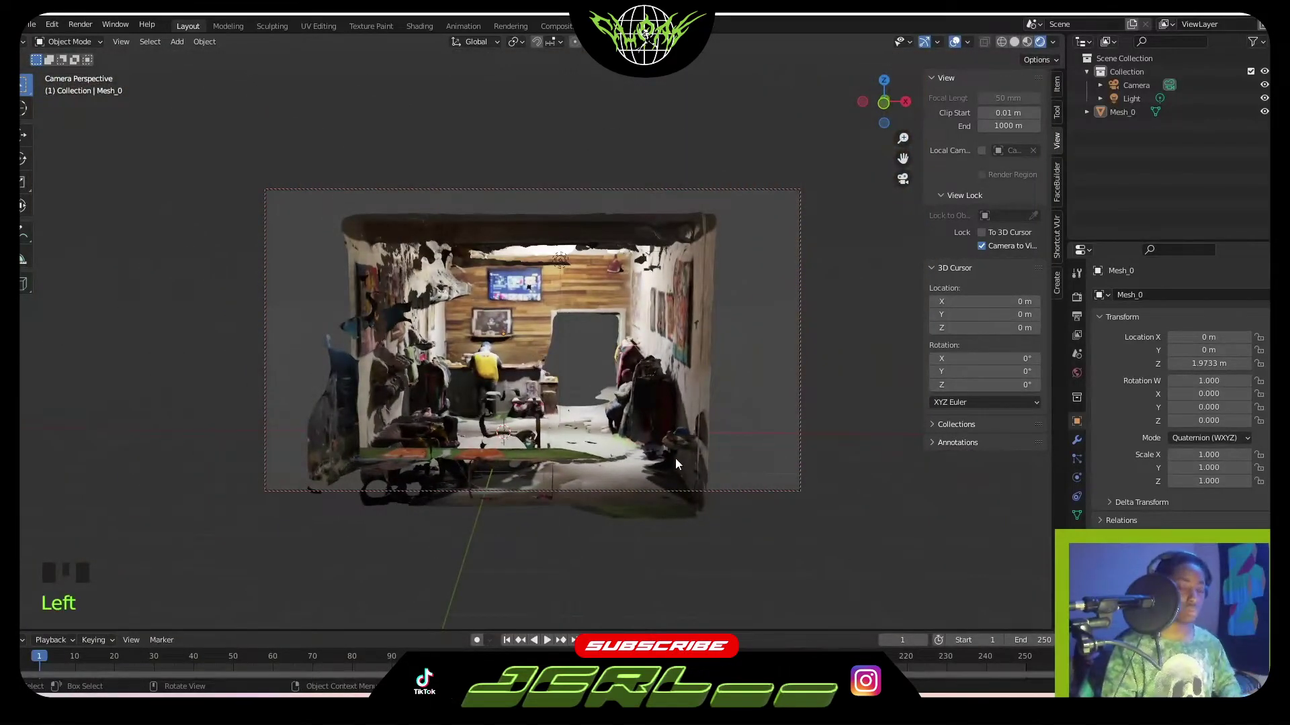
Leave the camera view, add a mesh plane under the room, and scale it up to about 6.73
key("KP_0")
scroll(600, 424, "down", 4)
middle_click_drag(597, 418, 587, 391)
key("shift+a")
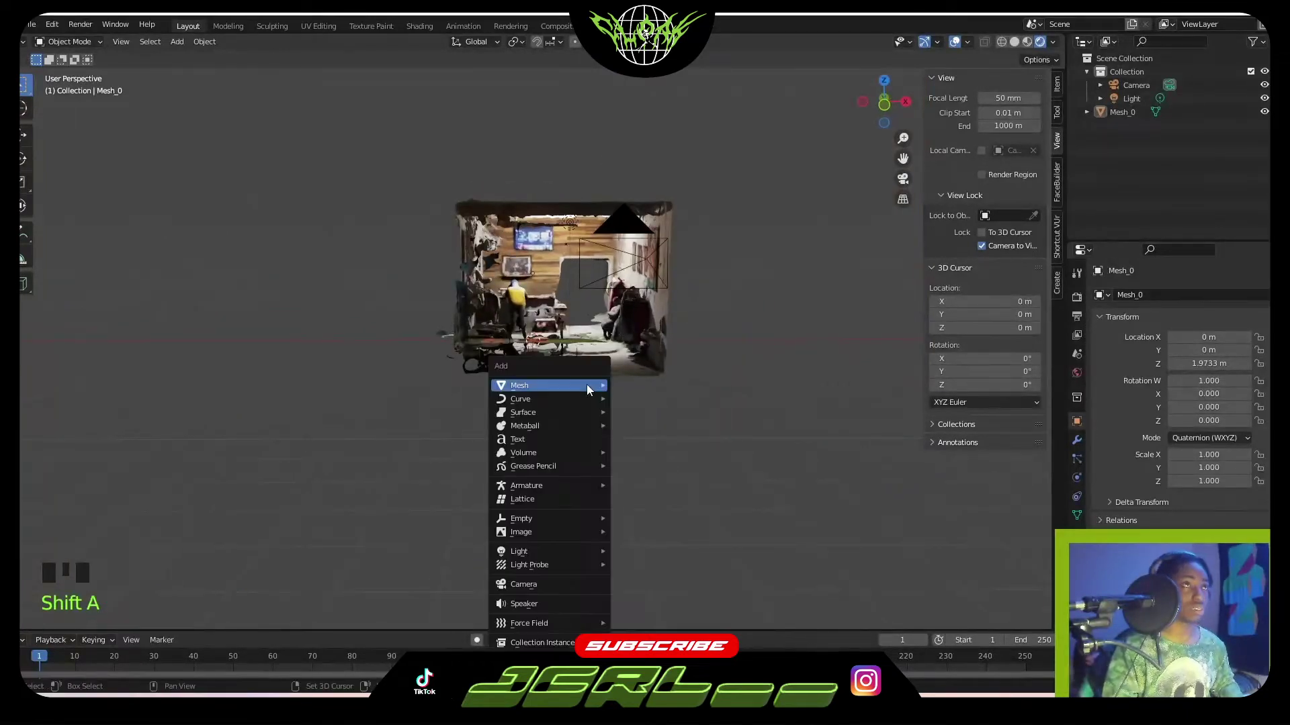
mouse_move(587, 384)
left_click(655, 389)
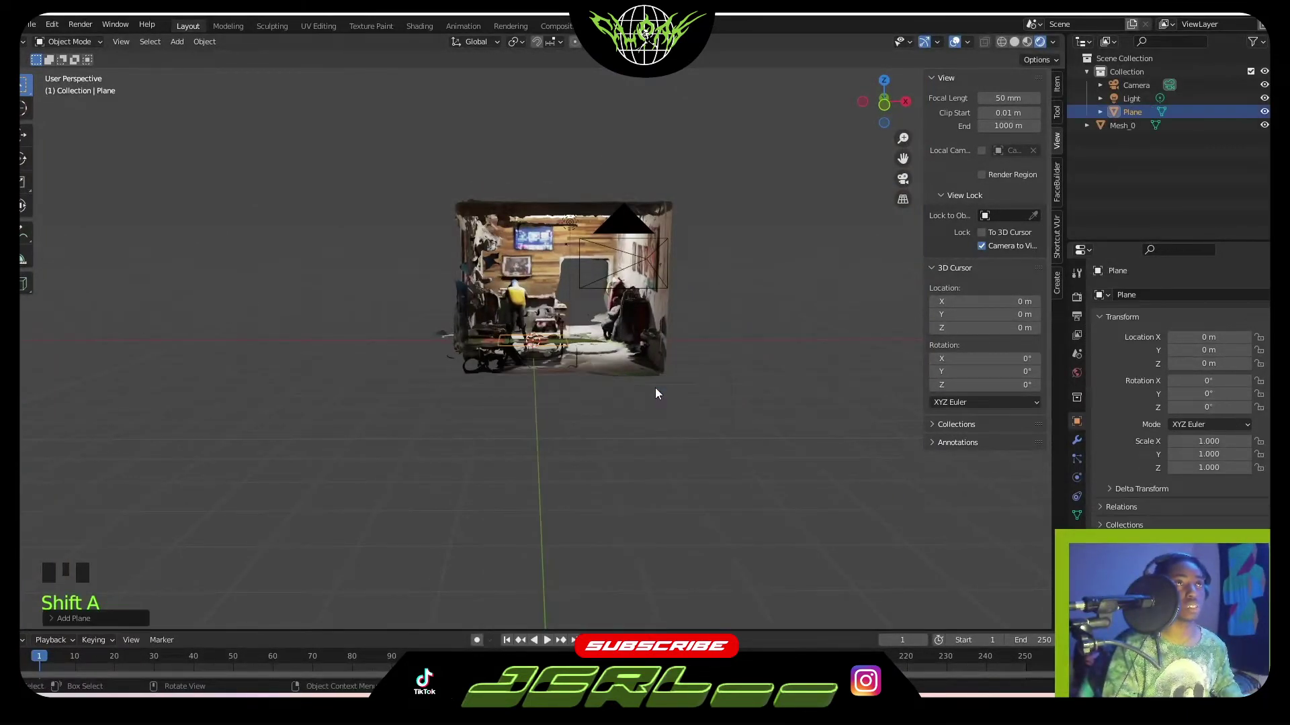
key("s")
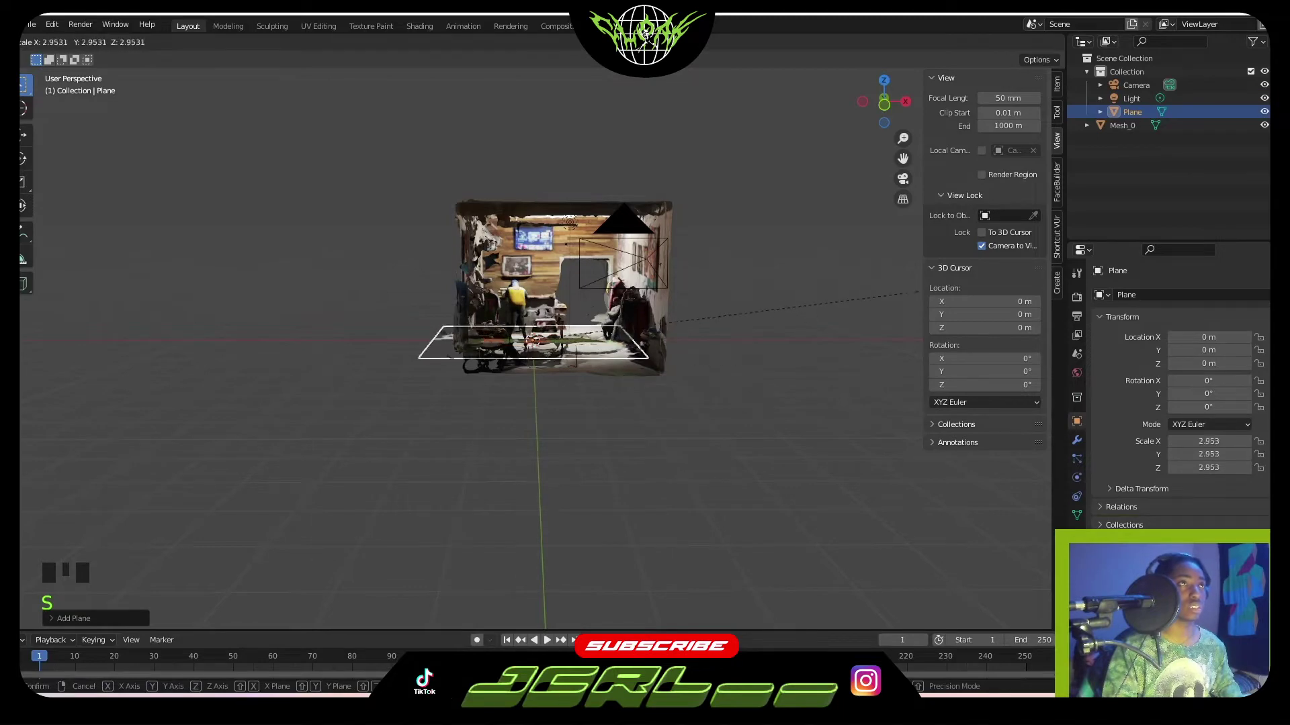
left_click(242, 446)
Switch to solid shading and enlarge the ground plane to a scale of about 20.15
mouse_move(619, 539)
middle_mouse_down()
mouse_move(513, 469)
mouse_move(438, 502)
mouse_move(434, 462)
middle_mouse_up()
key("z")
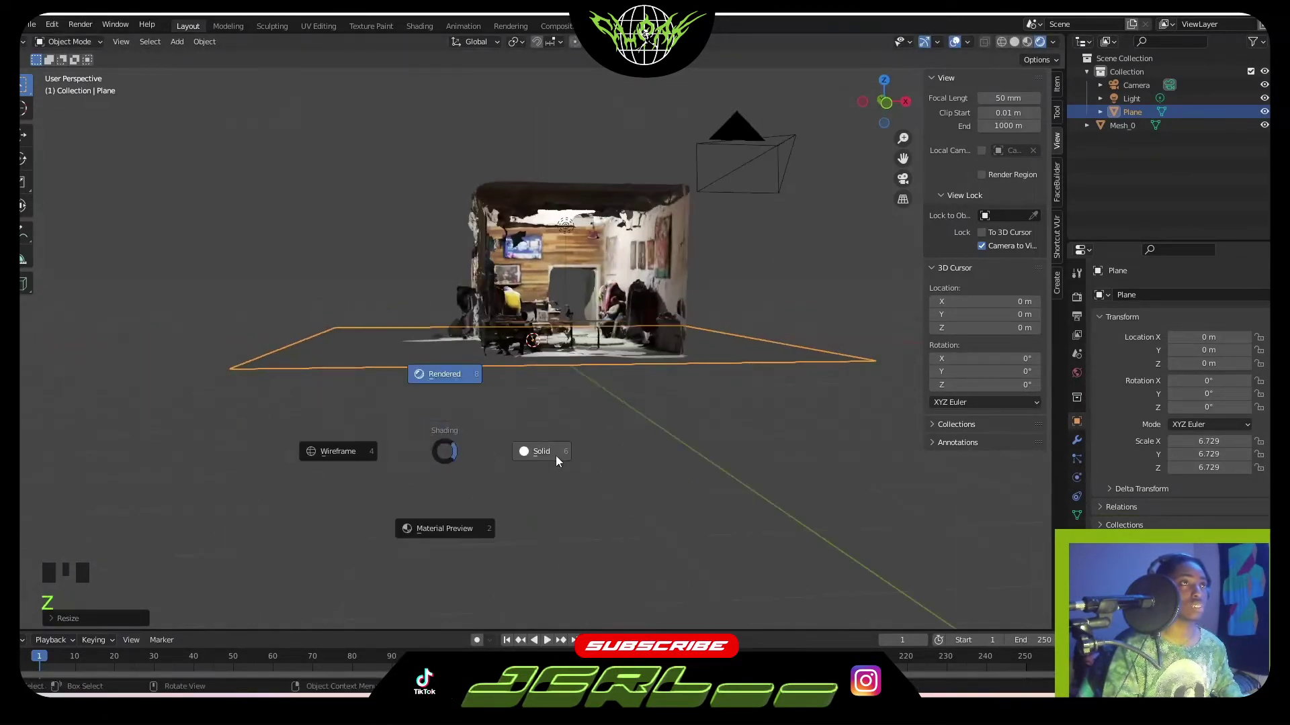
left_click(538, 450)
middle_click_drag(541, 440, 500, 439)
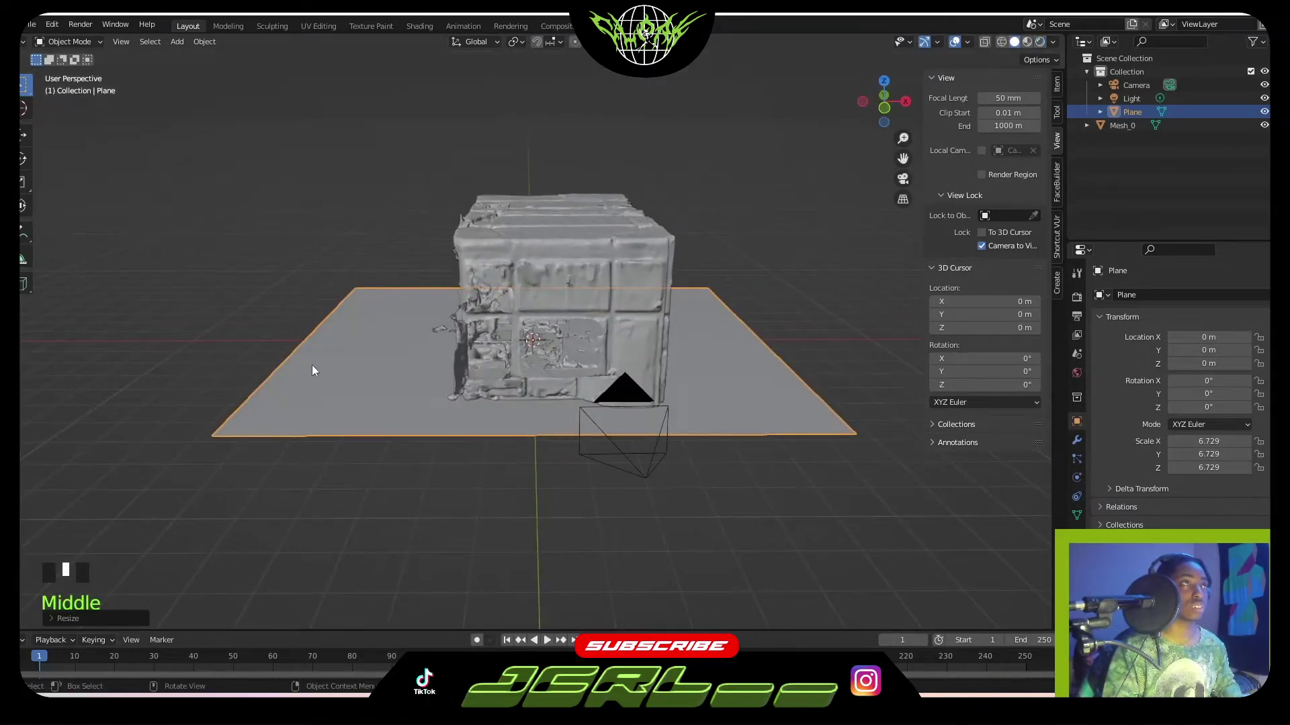
key("s")
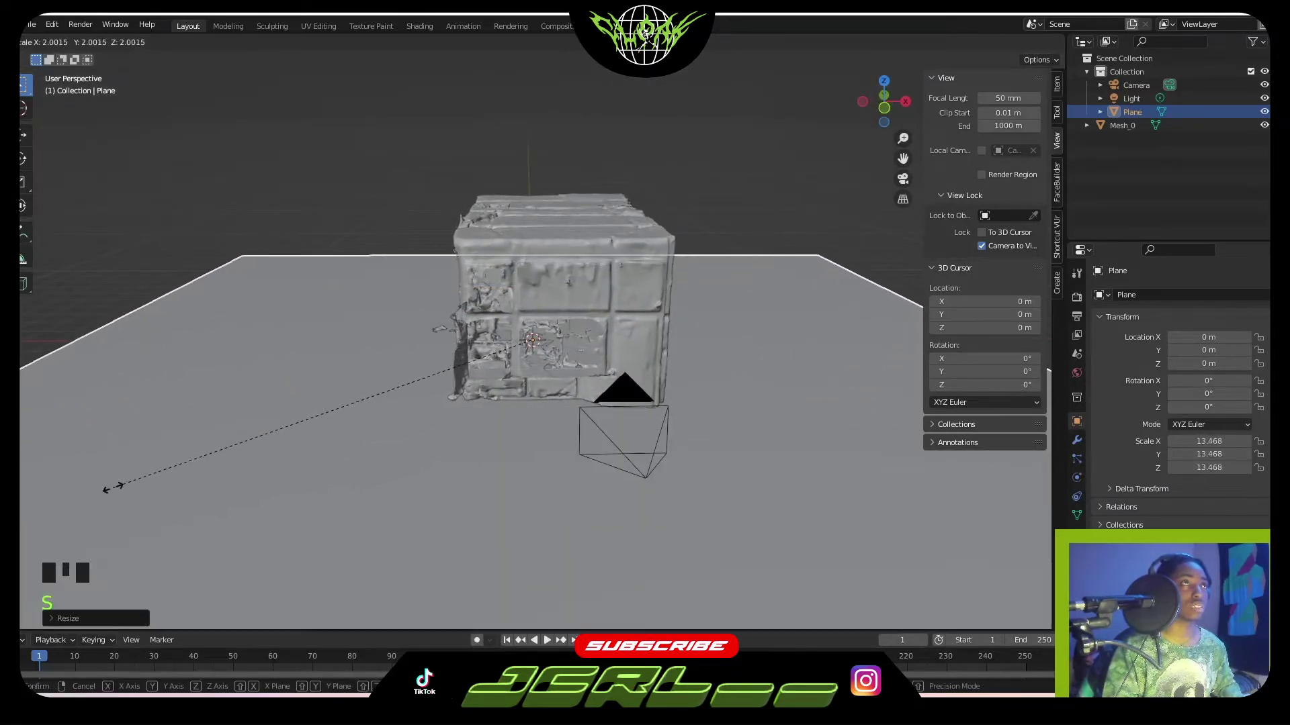
left_click(98, 494)
scroll(465, 438, "down", 2)
scroll(461, 437, "up", 3)
middle_click_drag(461, 437, 406, 451)
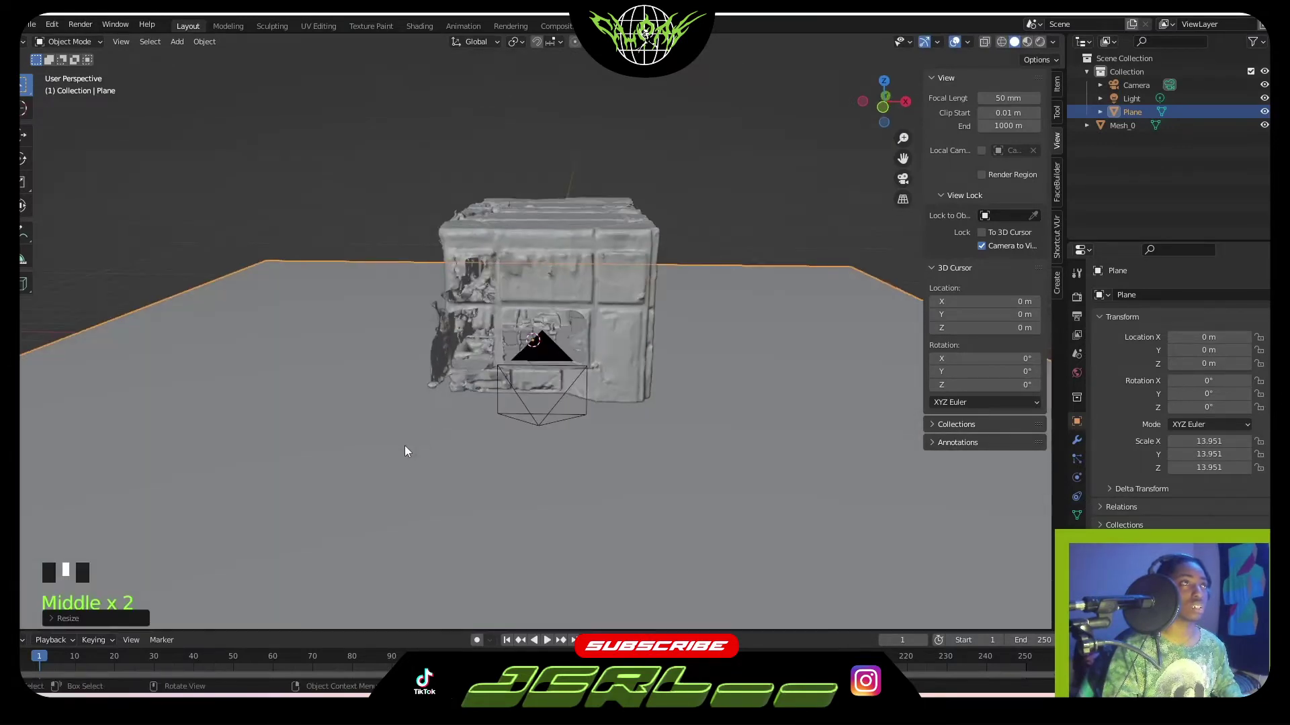
key("s")
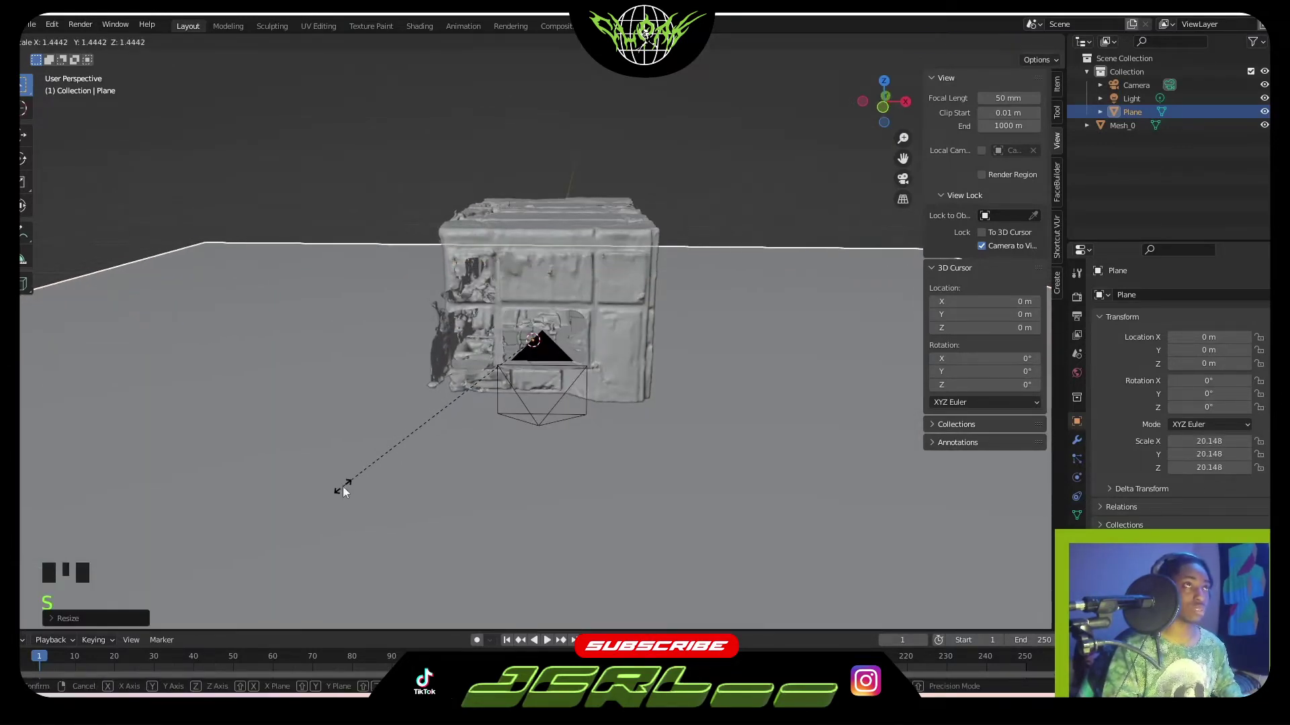
middle_click_drag(457, 475, 536, 409)
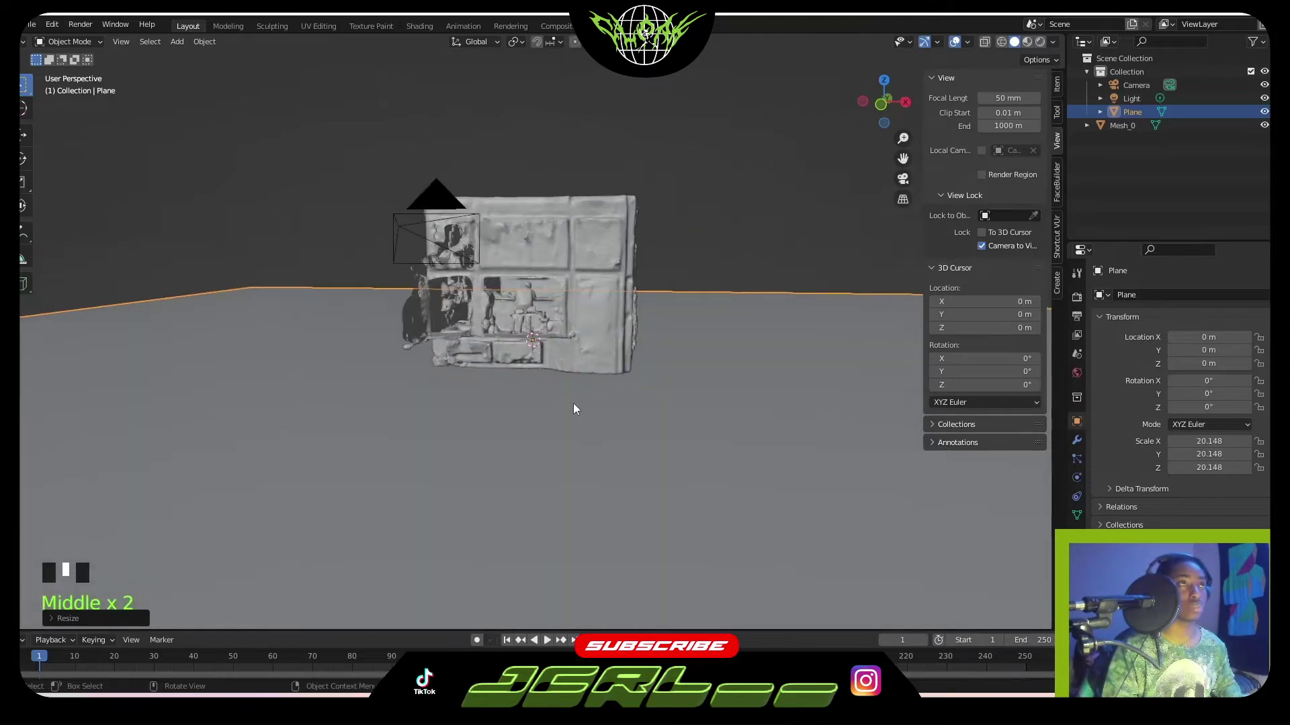
Return to rendered shading, examine how the light falls on the ground plane from several angles, and deselect the plane
scroll(574, 406, "up", 2)
key("z")
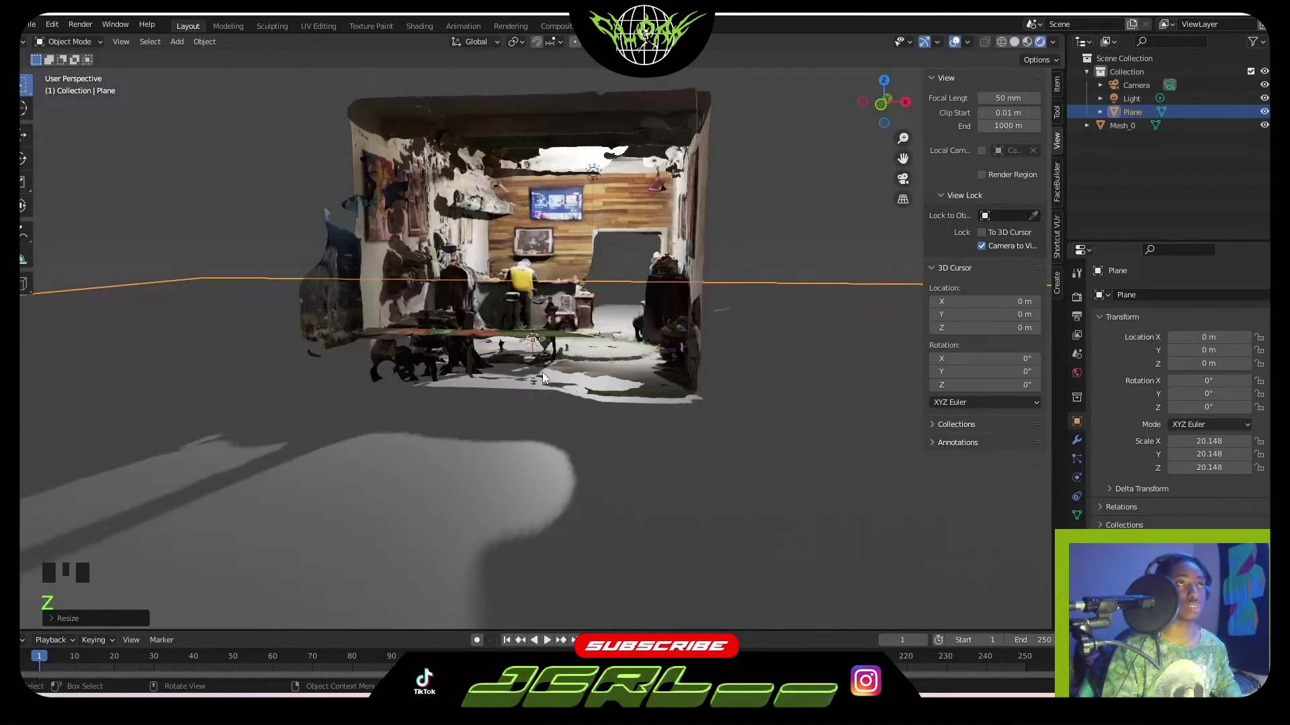
middle_click_drag(543, 372, 568, 396)
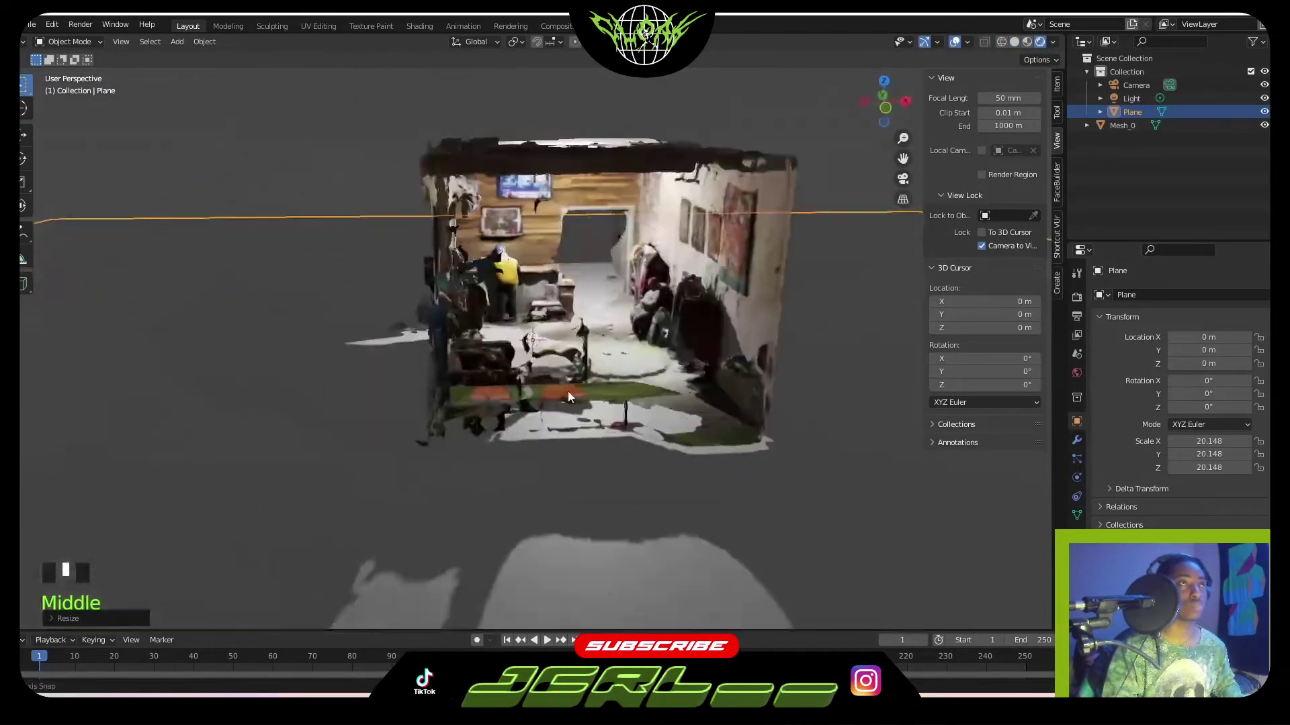
scroll(546, 387, "down", 4)
scroll(550, 317, "up", 2)
middle_click_drag(550, 318, 522, 515)
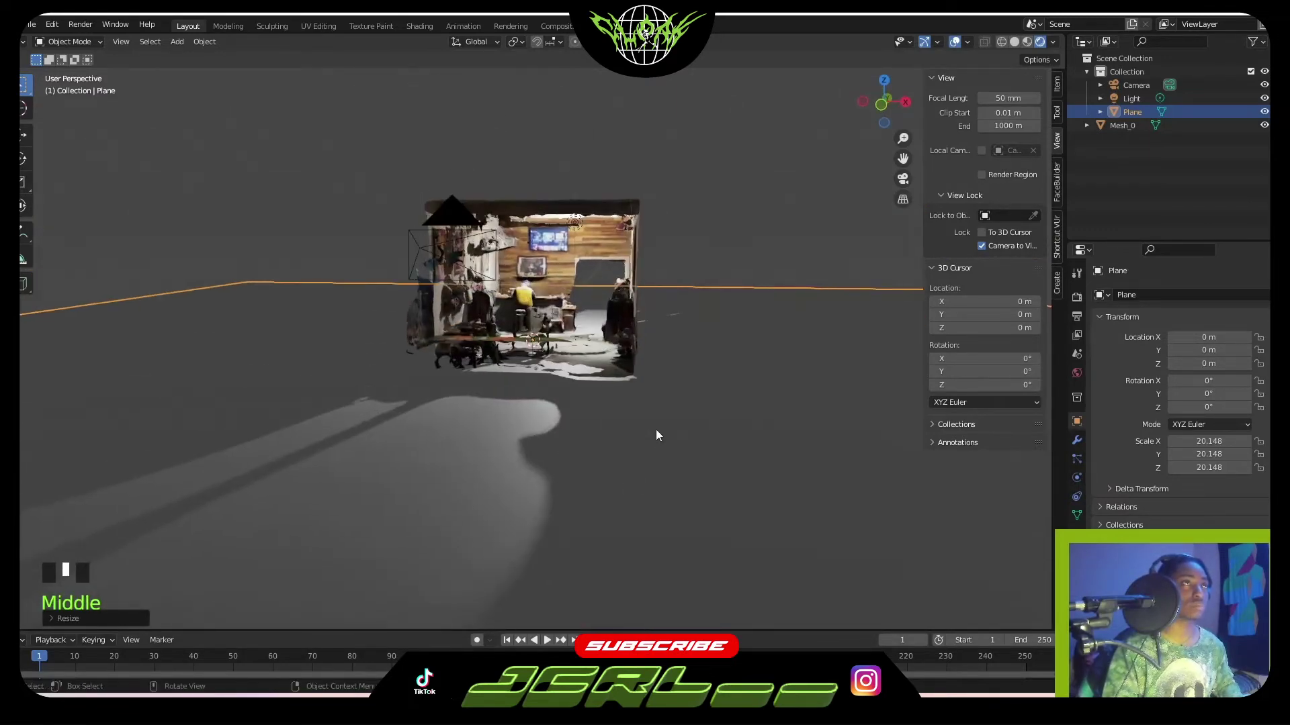
middle_click_drag(478, 442, 593, 412)
scroll(571, 400, "down", 2)
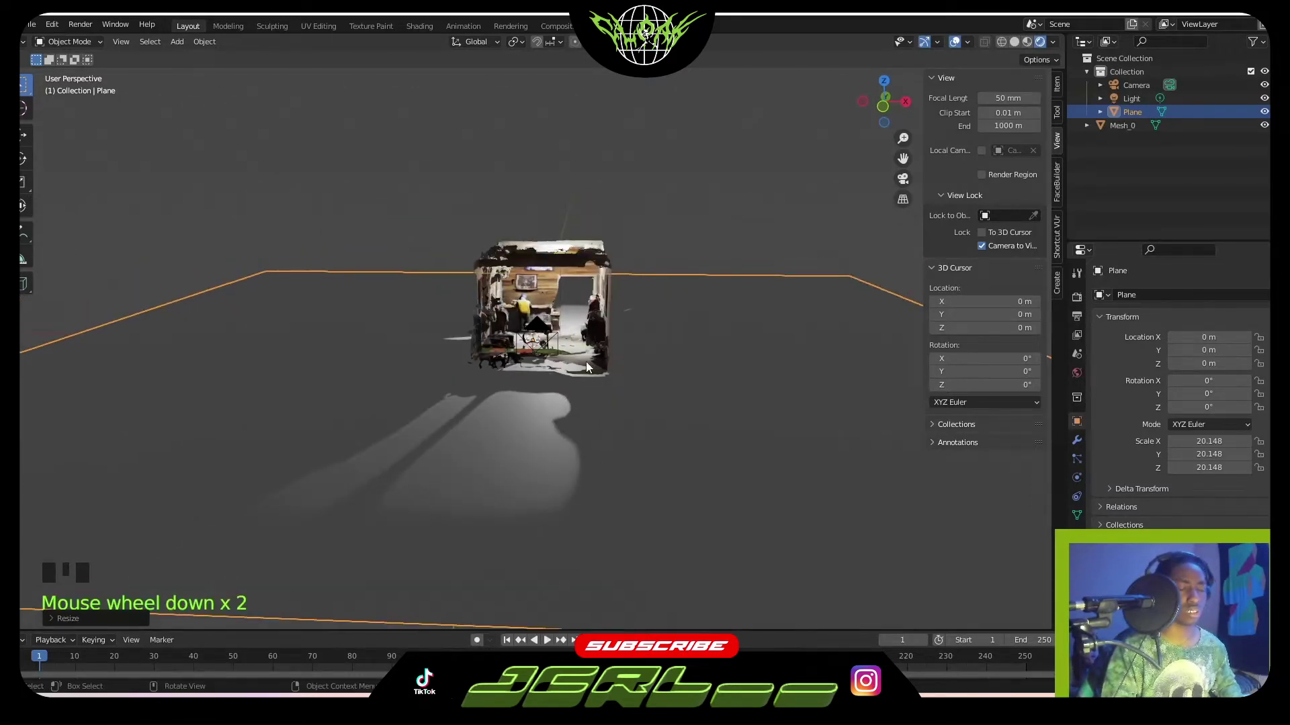
scroll(551, 386, "down", 1)
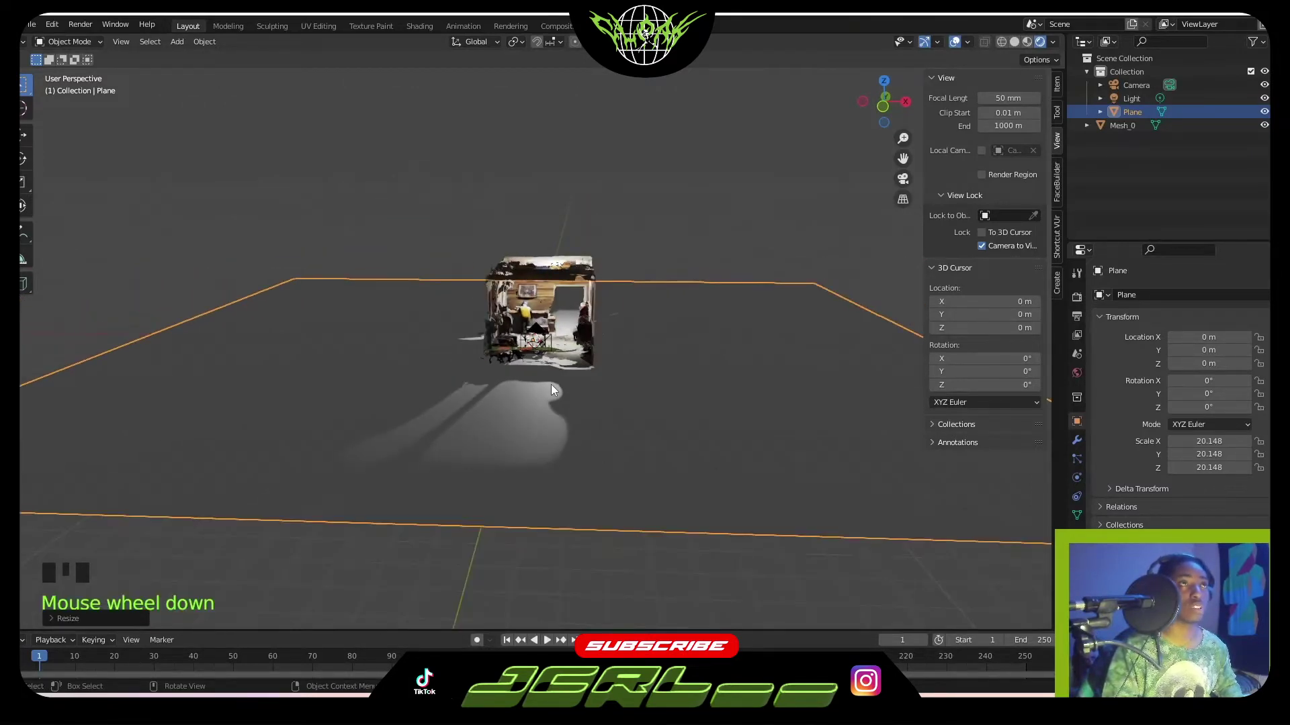
scroll(551, 387, "up", 2)
middle_click_drag(575, 399, 572, 396)
middle_click_drag(654, 328, 660, 406)
left_click(752, 214)
Add a Bezier curve at the room's centre and scale it up to about 4.64
scroll(722, 368, "down", 1)
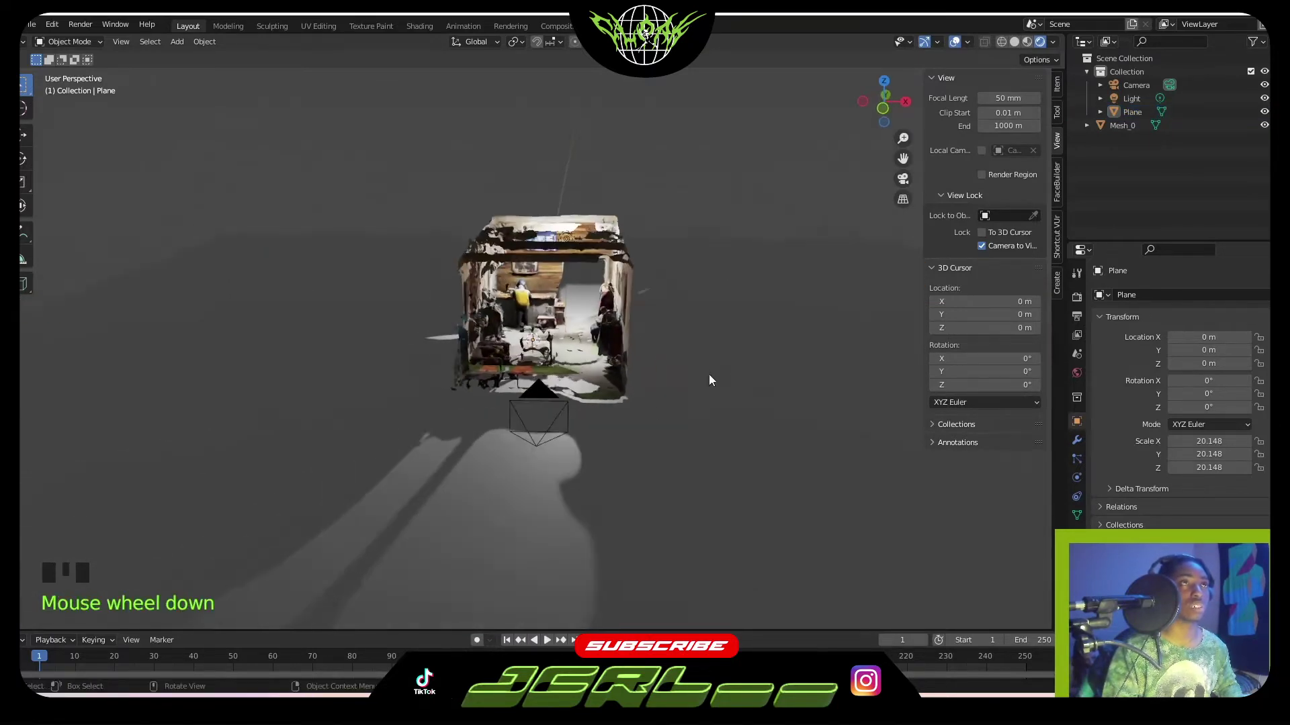
scroll(649, 412, "down", 2)
key("shift+a")
mouse_move(649, 413)
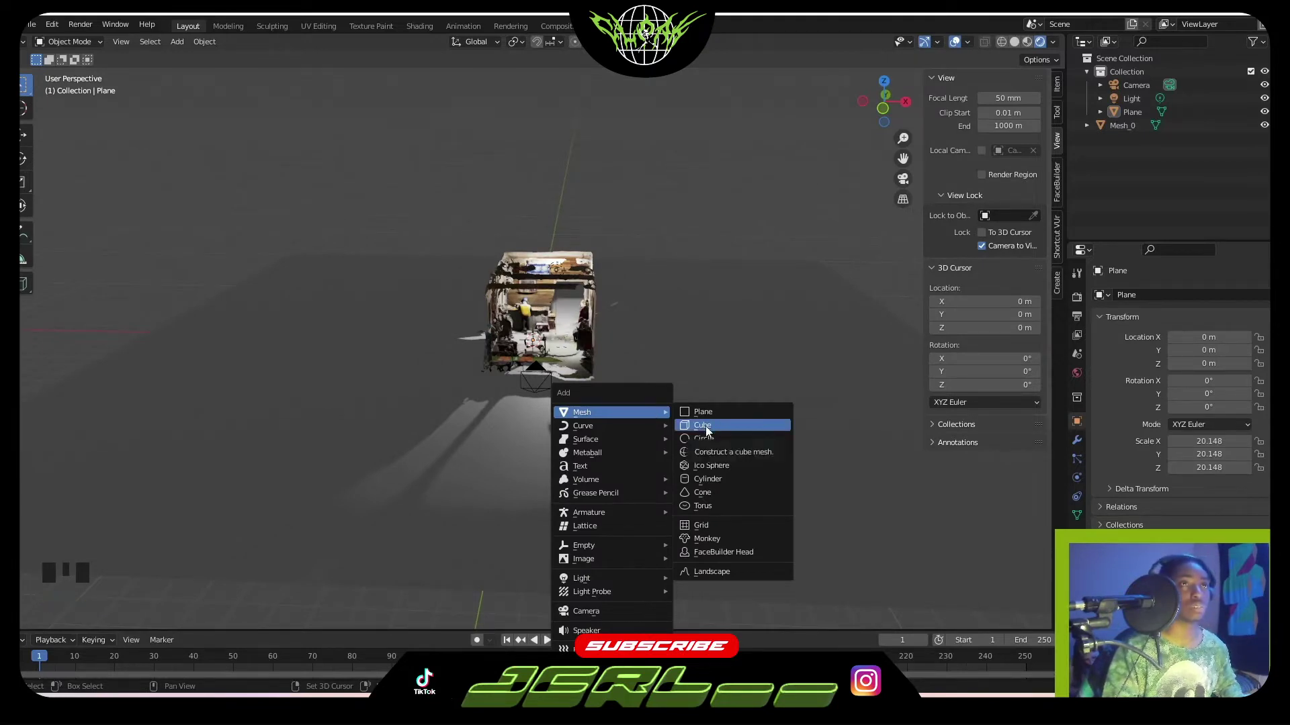
mouse_move(605, 425)
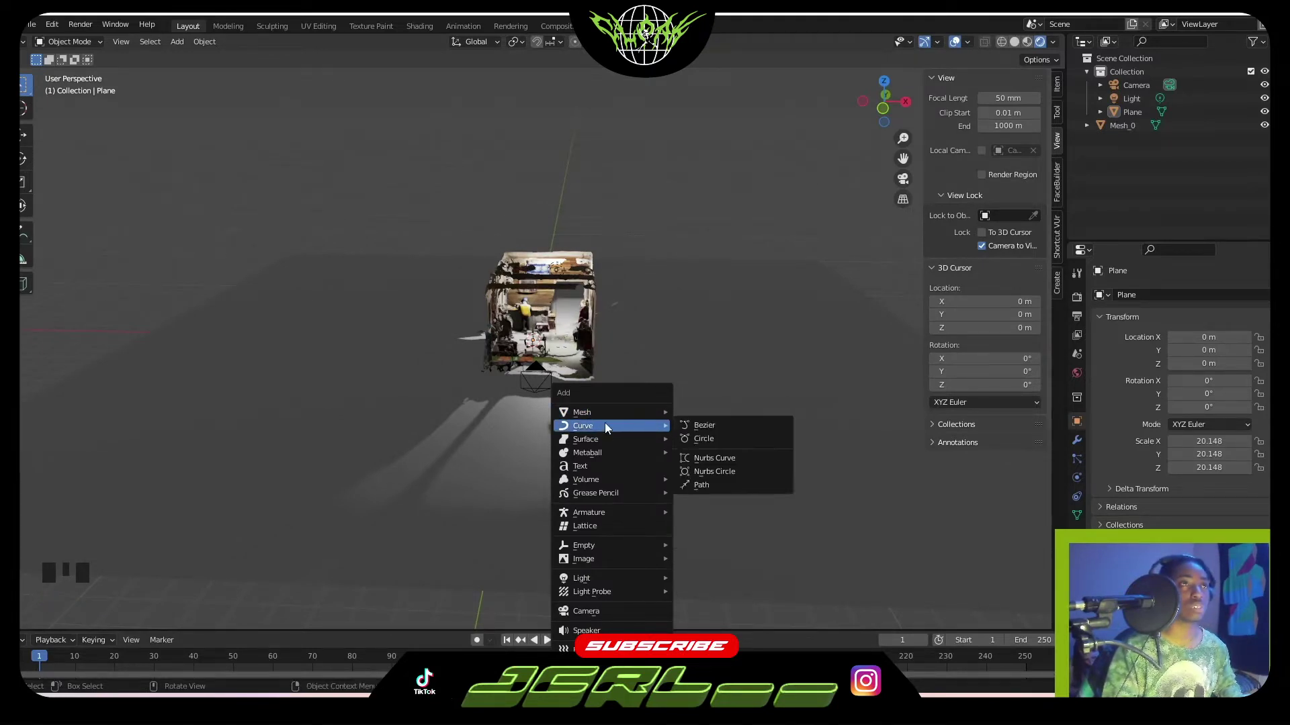
left_click(712, 425)
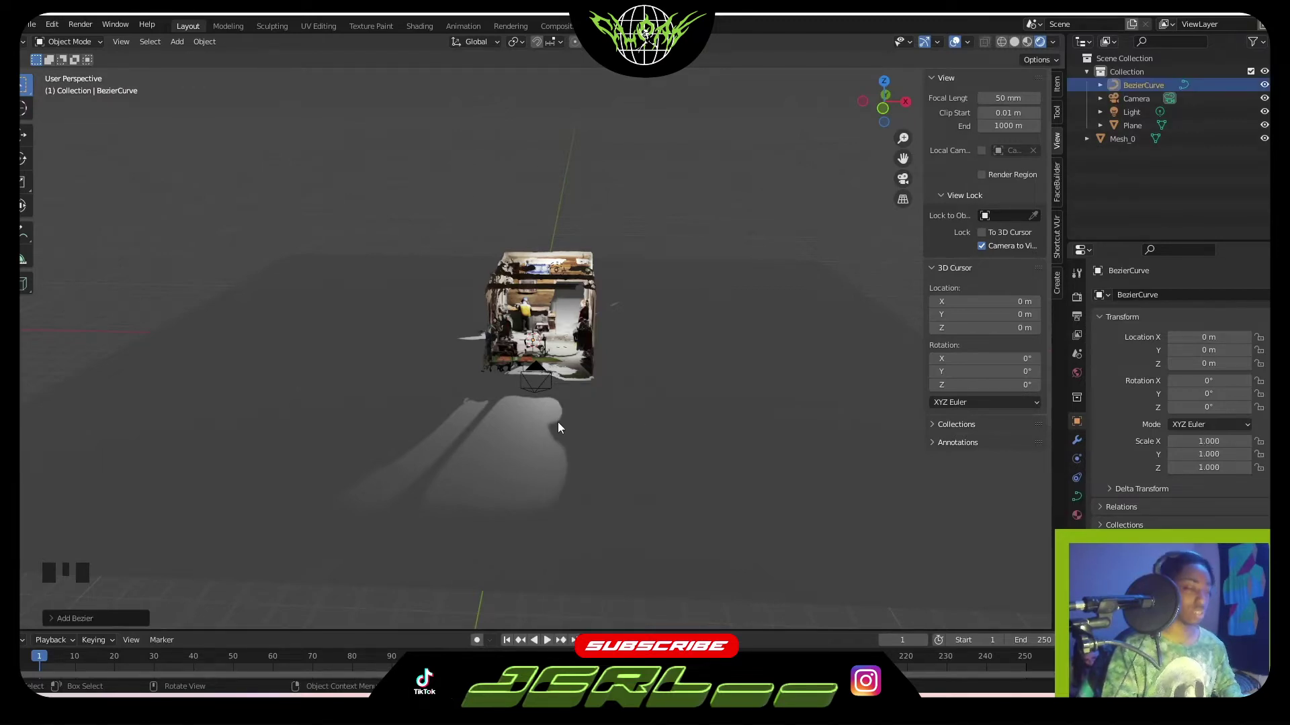
key("g")
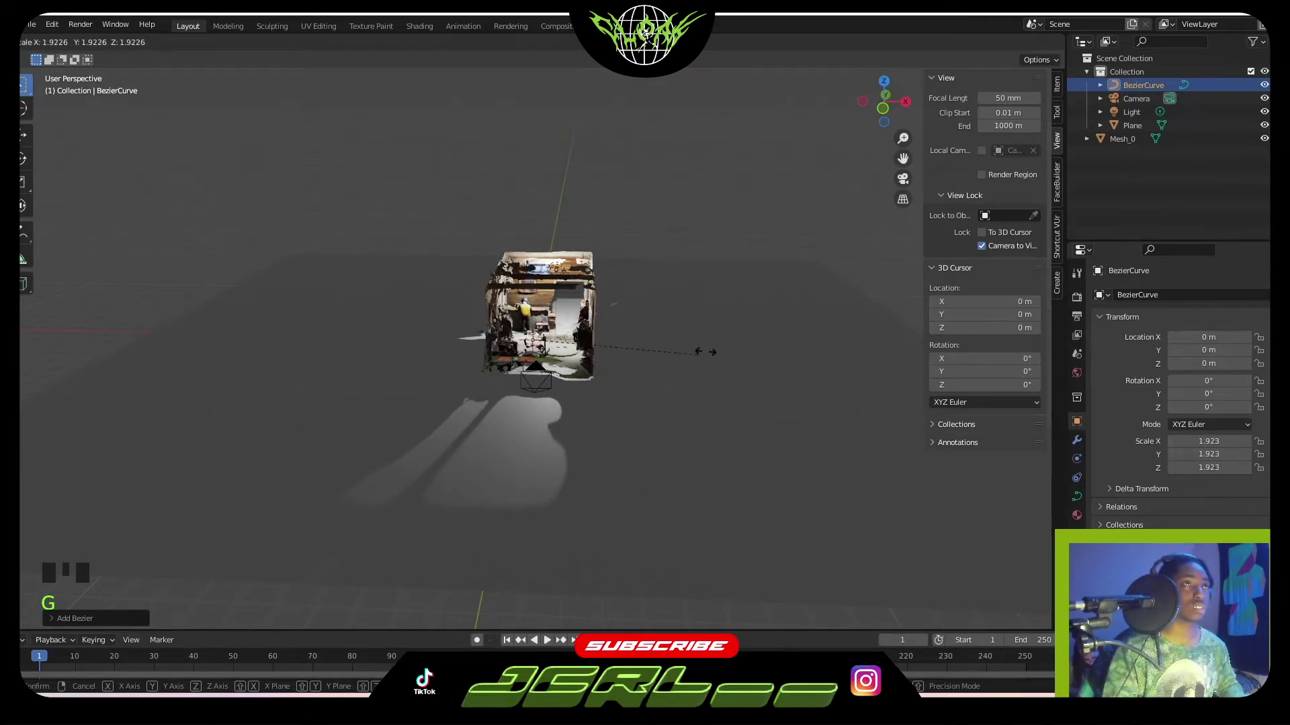
left_click(929, 301)
Raise the Bezier curve along Z to about 1.88 m
middle_click_drag(571, 402, 597, 457)
key("g")
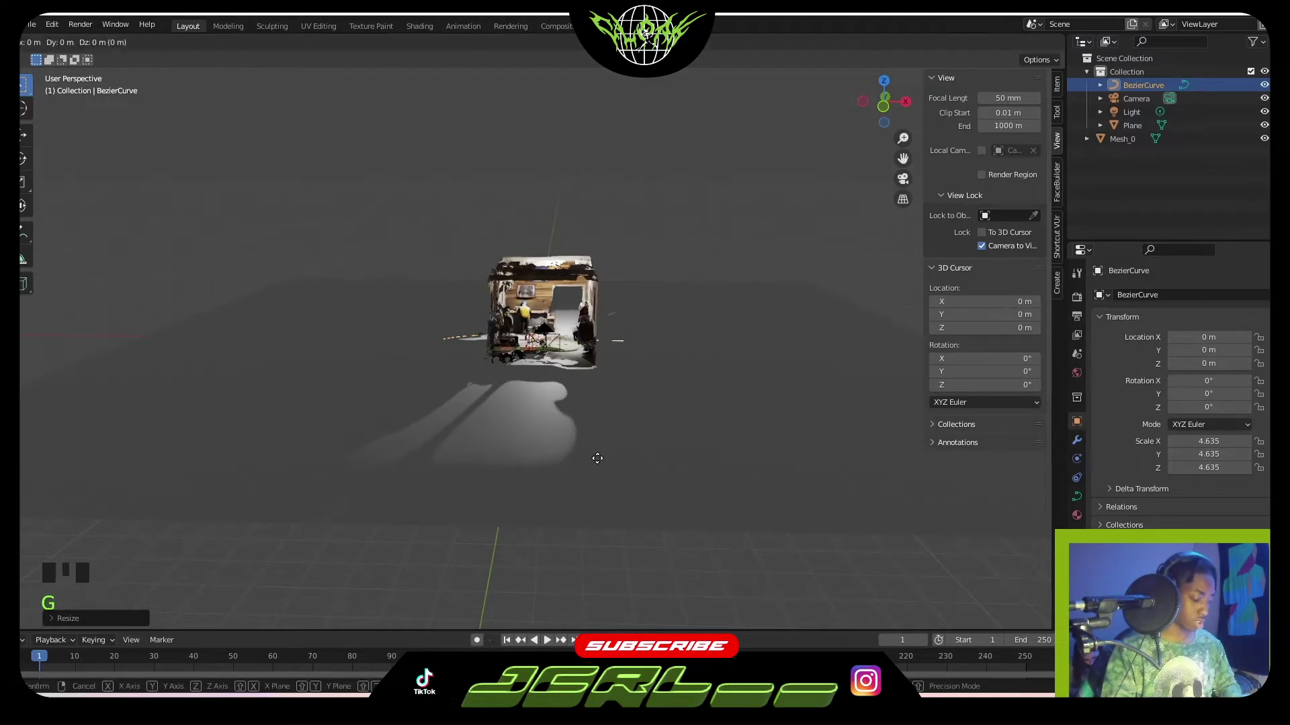
key("z")
left_click(542, 427)
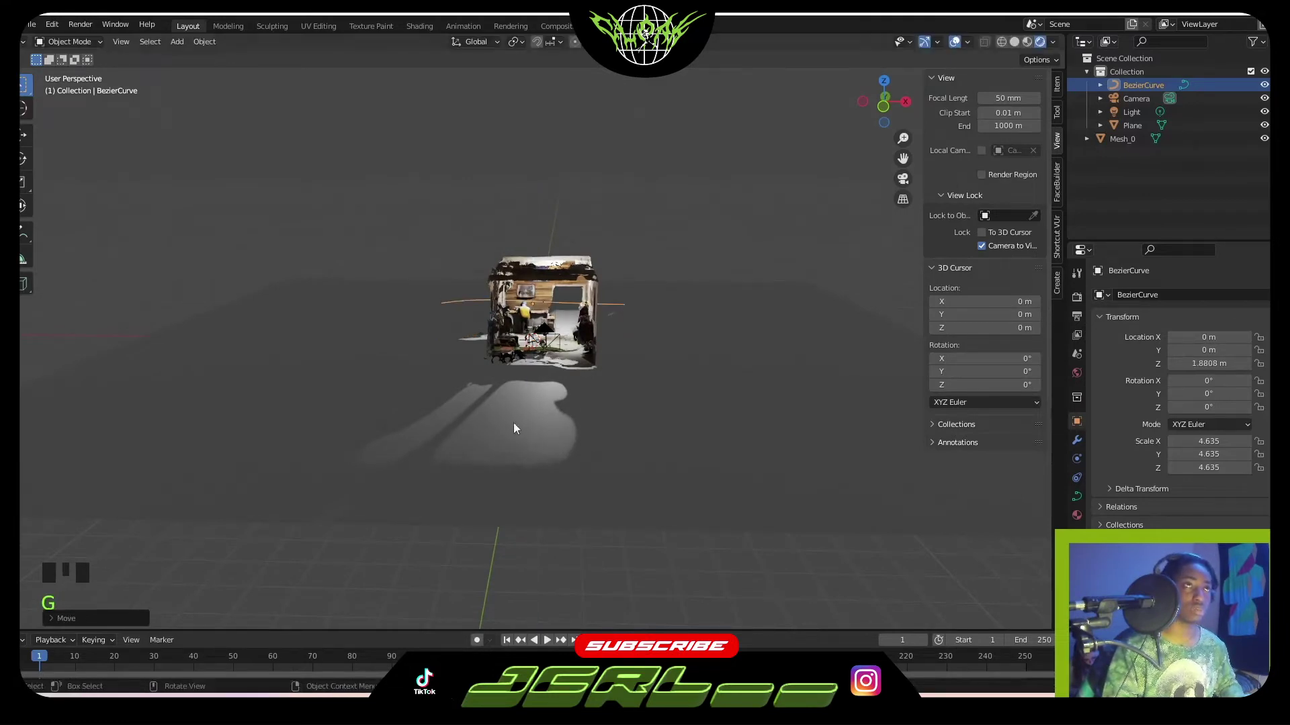
Move the Bezier curve along Y to about -14.07 m, in front of the room
mouse_move(508, 389)
middle_mouse_down()
mouse_move(514, 408)
mouse_move(514, 392)
middle_mouse_up()
key("g")
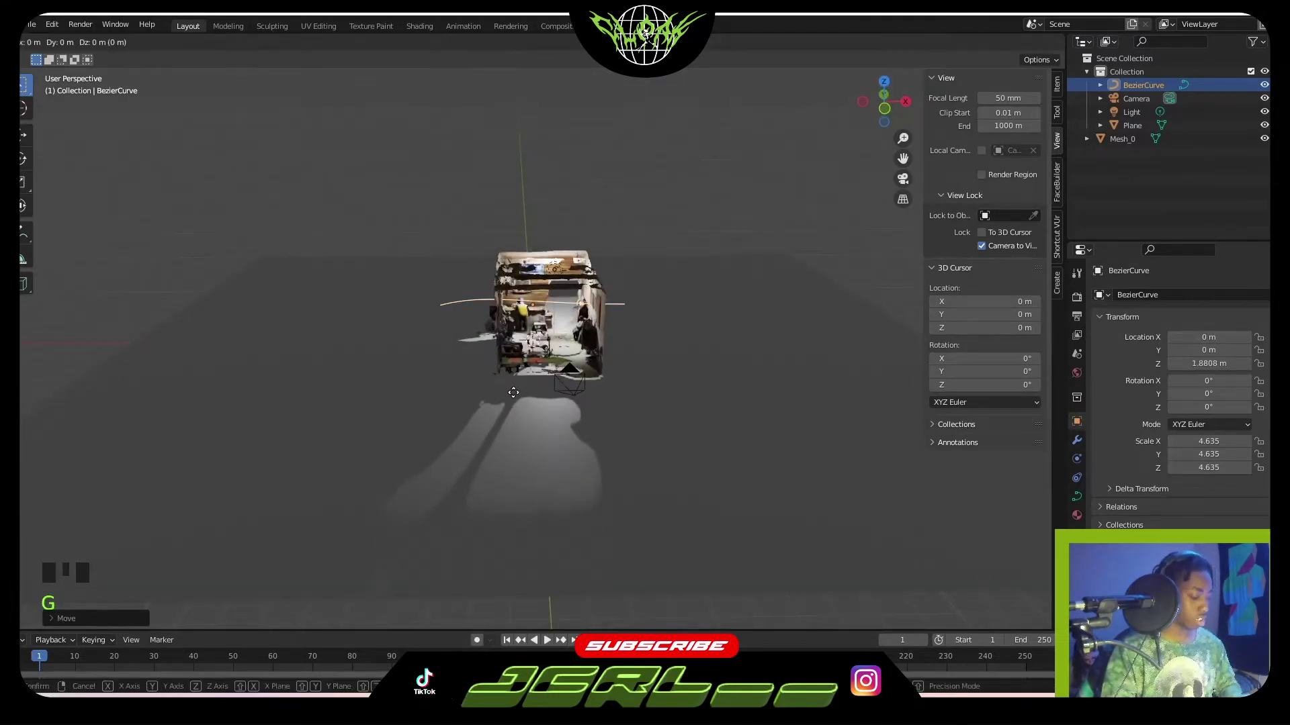
key("x")
key("y")
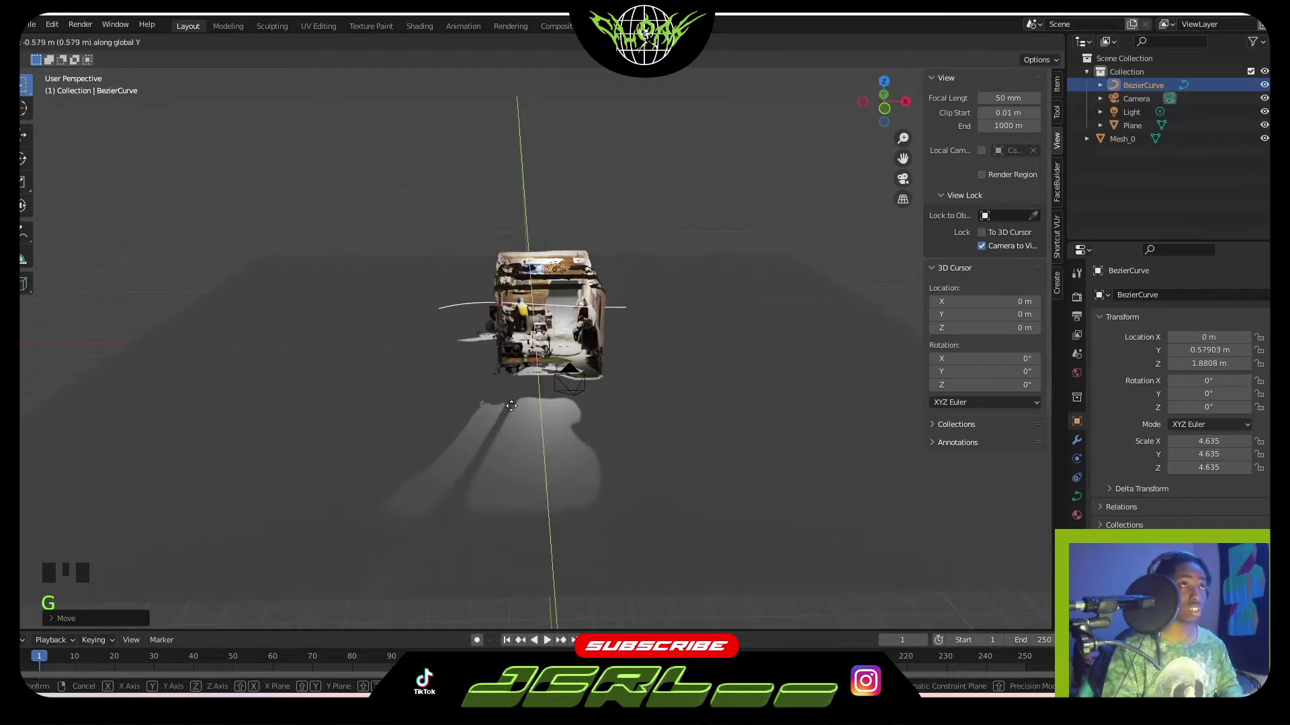
left_click(599, 542)
middle_click_drag(543, 475, 538, 491)
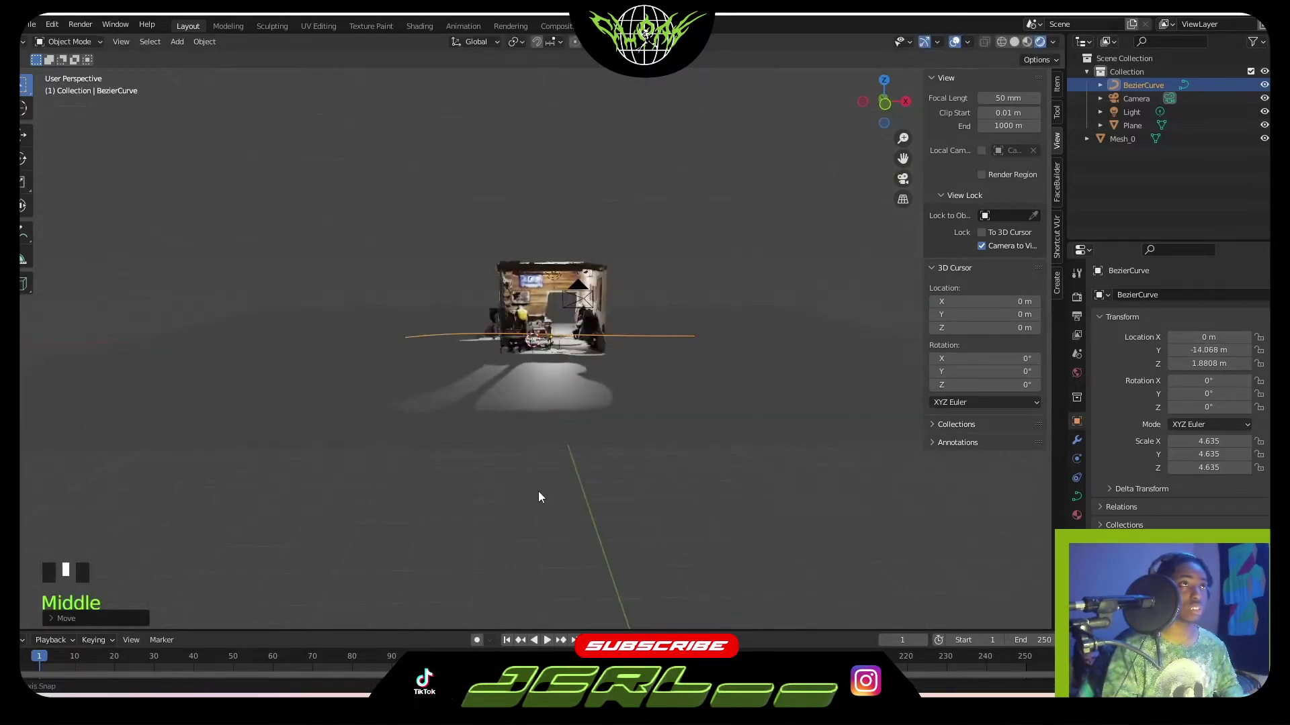
middle_click_drag(509, 421, 509, 438)
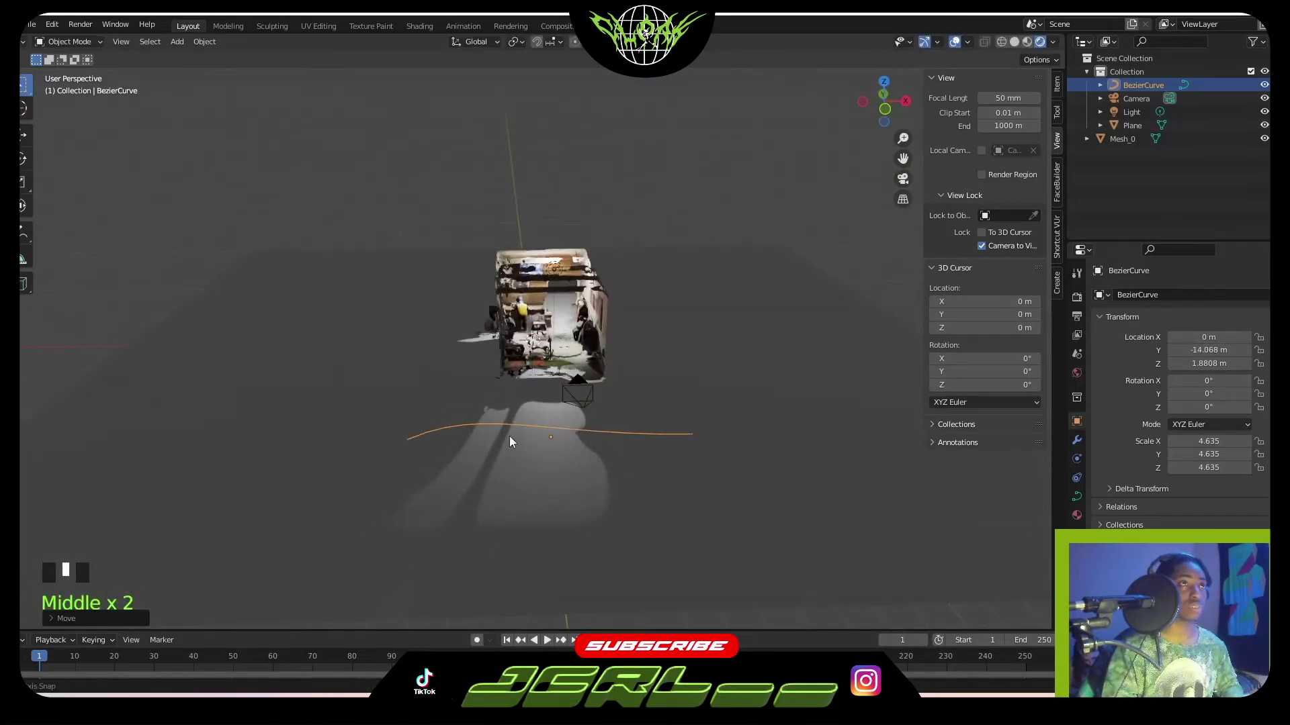
In Edit Mode, move the curve's negative-X end point about 4.47 m along X and about -4.55 m along Y
left_click(417, 441)
left_click(413, 440)
key("Tab")
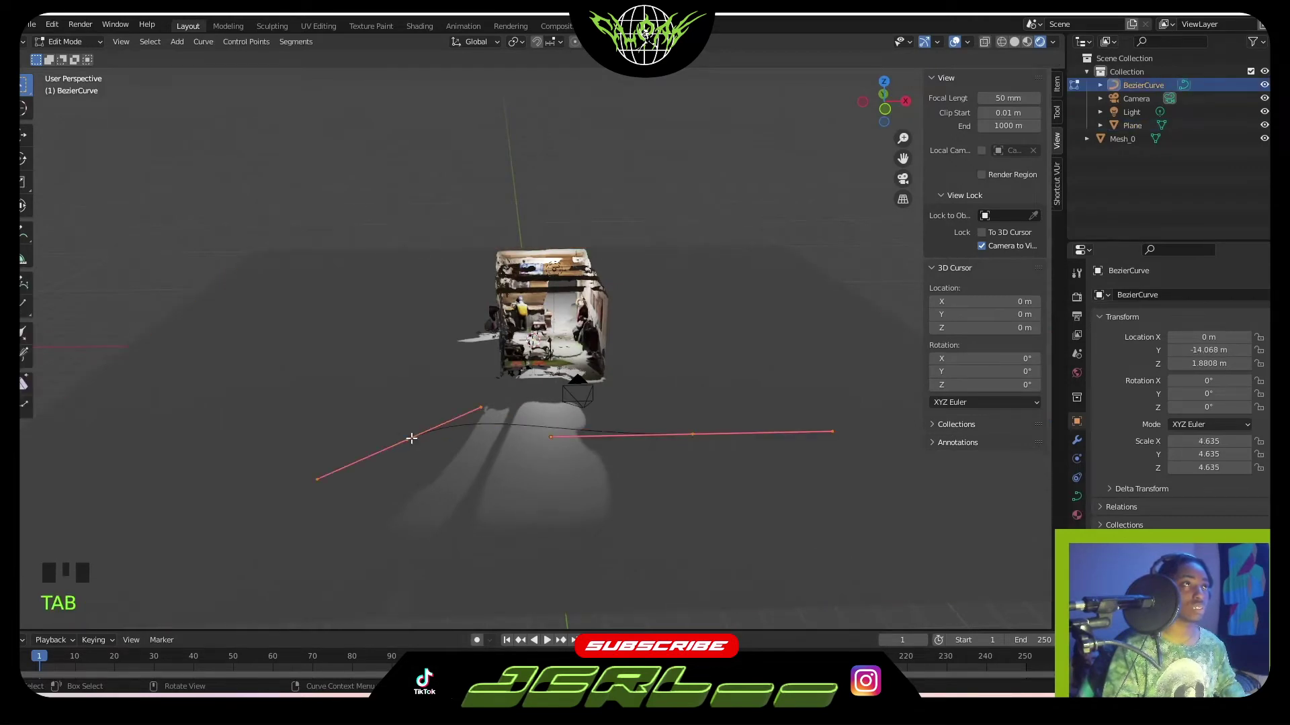
left_click(410, 441)
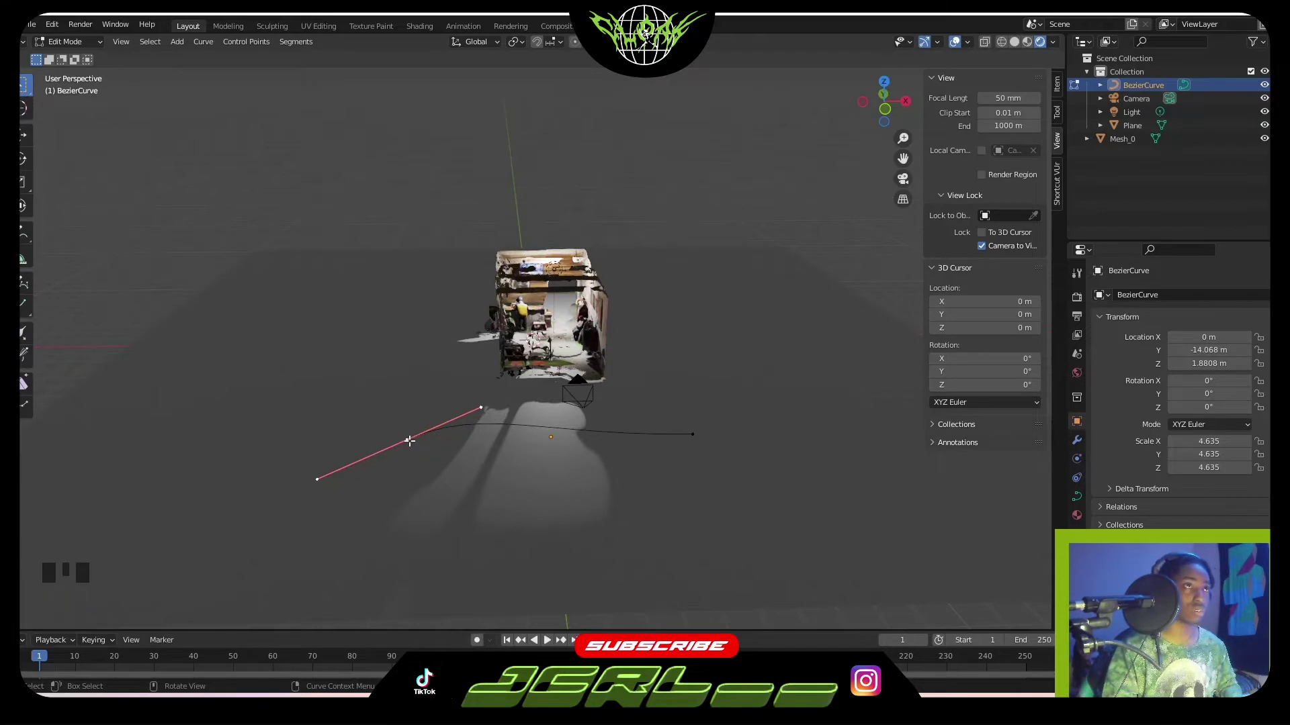
key("g")
key("x")
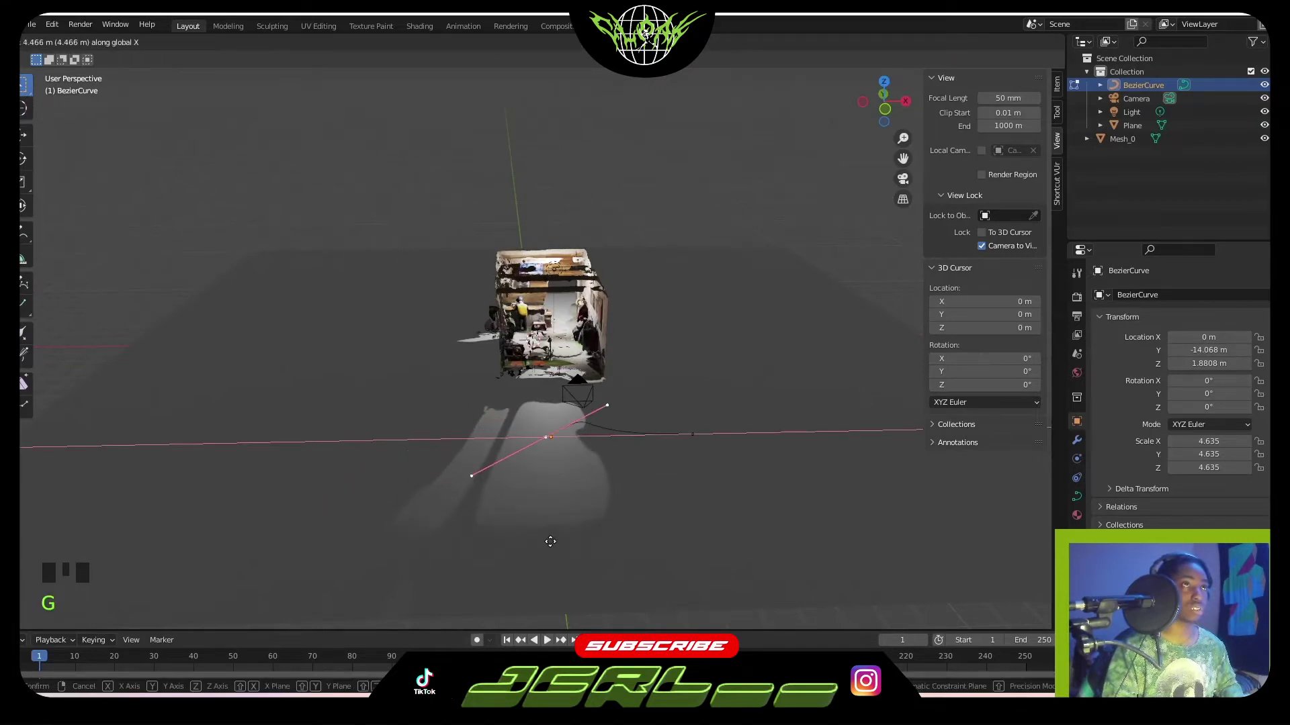
left_click(547, 538)
key("g")
key("y")
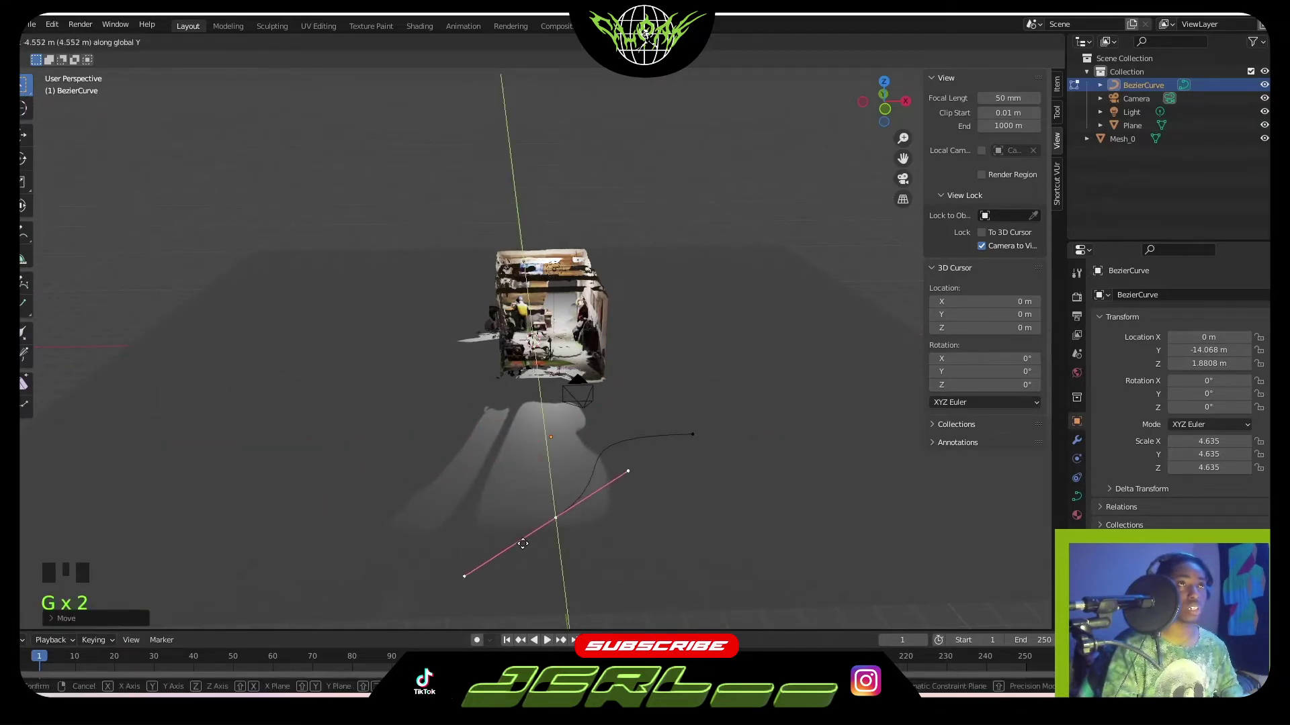
left_click(572, 492)
Move the curve's opposite end point along Y toward the room
left_click(693, 436)
key("g")
key("y")
left_click(660, 356)
Rotate that end point's handles so the curve bends back toward the room, and reposition the point beside the room's front opening
scroll(645, 409, "up", 3)
key("r")
left_click(699, 389)
middle_click_drag(700, 389, 659, 420)
scroll(728, 406, "down", 1)
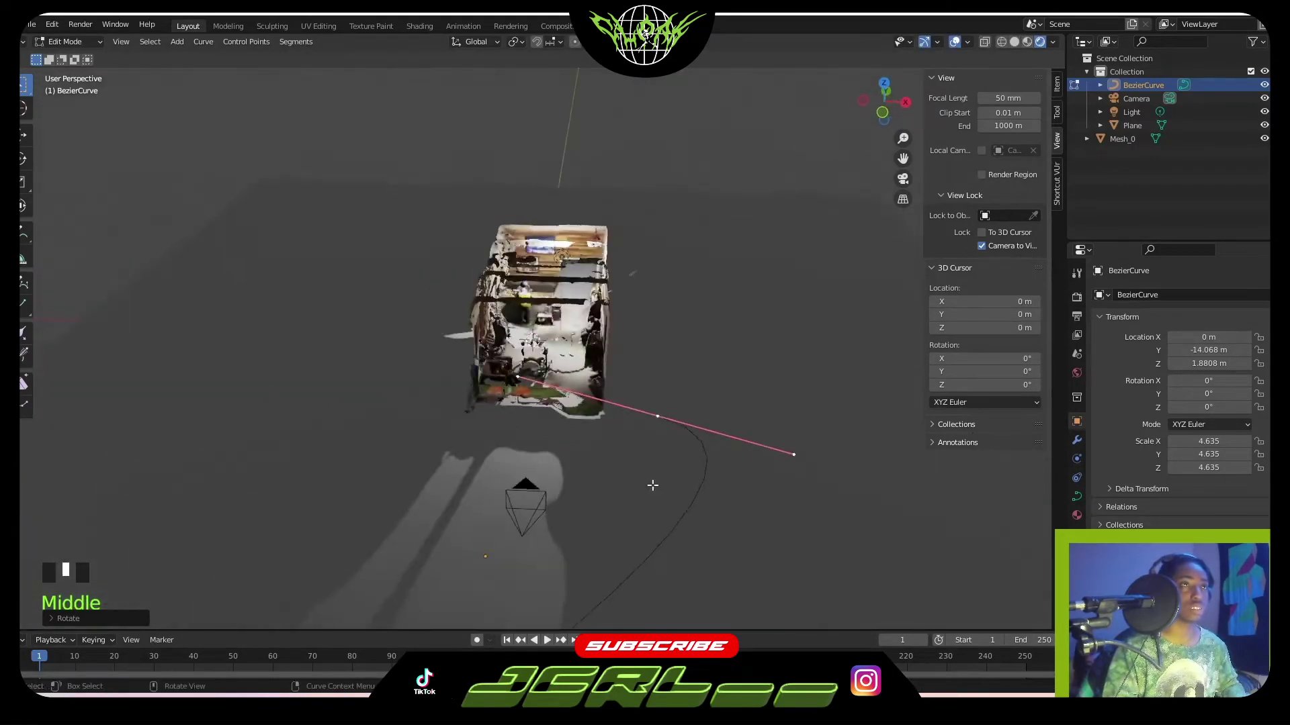
scroll(627, 400, "down", 1)
key("g")
right_click(596, 421)
key("g")
left_click(616, 429)
key("e")
left_click(516, 427)
mouse_move(516, 427)
middle_mouse_down()
mouse_move(526, 416)
mouse_move(500, 385)
mouse_move(581, 450)
mouse_move(579, 412)
mouse_move(547, 376)
mouse_move(574, 396)
mouse_move(525, 432)
middle_mouse_up()
key("ctrl+z")
Extrude a new control point from the curve's end along X and move it into the room
key("e")
key("z")
key("x")
left_click(530, 399)
key("g")
left_click(595, 377)
Rotate the new control point around Z to redirect the curve inside the room
scroll(547, 376, "up", 6)
key("r")
key("z")
left_click(430, 398)
Shift the curve's inner end point along X to adjust where the path ends inside the room
scroll(430, 397, "down", 5)
middle_click_drag(430, 398, 518, 396)
key("g")
key("z")
key("x")
left_click(537, 403)
key("g")
key("x")
left_click(583, 354)
Select the curve's middle control point and examine the path leading into the room from several distances and angles
left_click(763, 462)
scroll(829, 503, "down", 3)
middle_click_drag(829, 503, 653, 306)
scroll(653, 306, "up", 3)
scroll(653, 307, "down", 5)
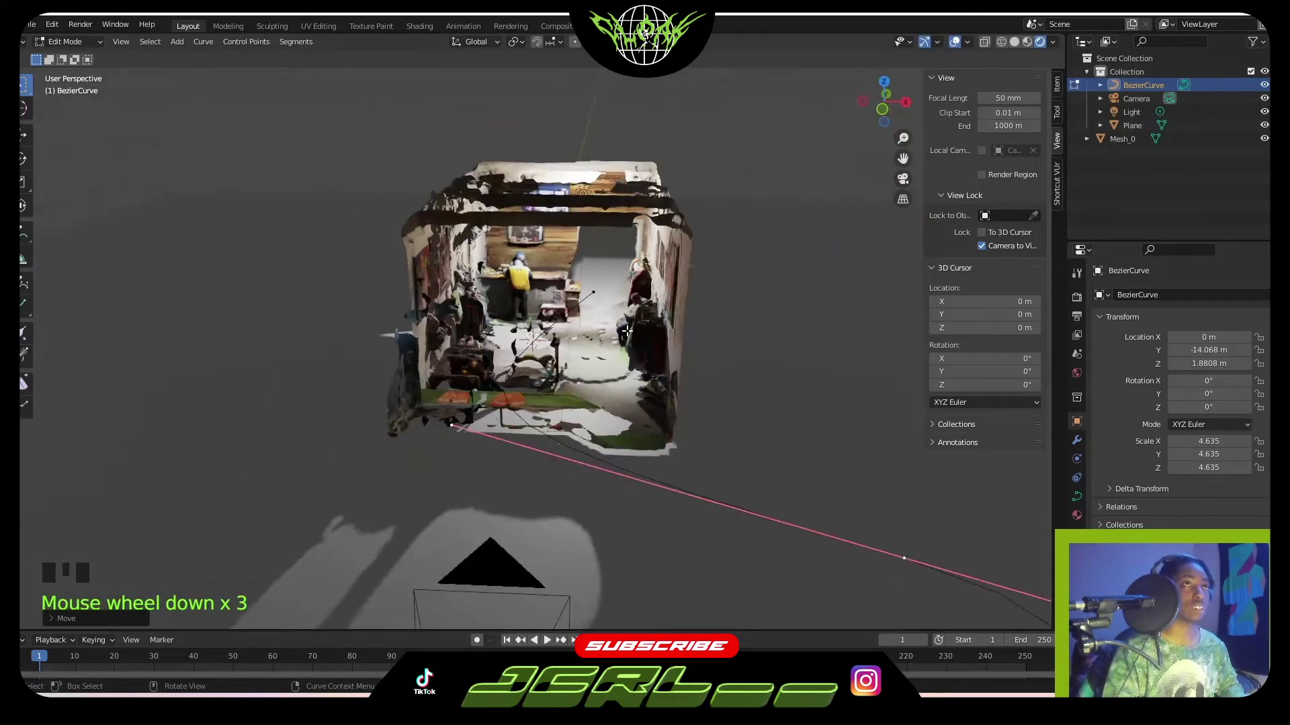
scroll(662, 475, "down", 2)
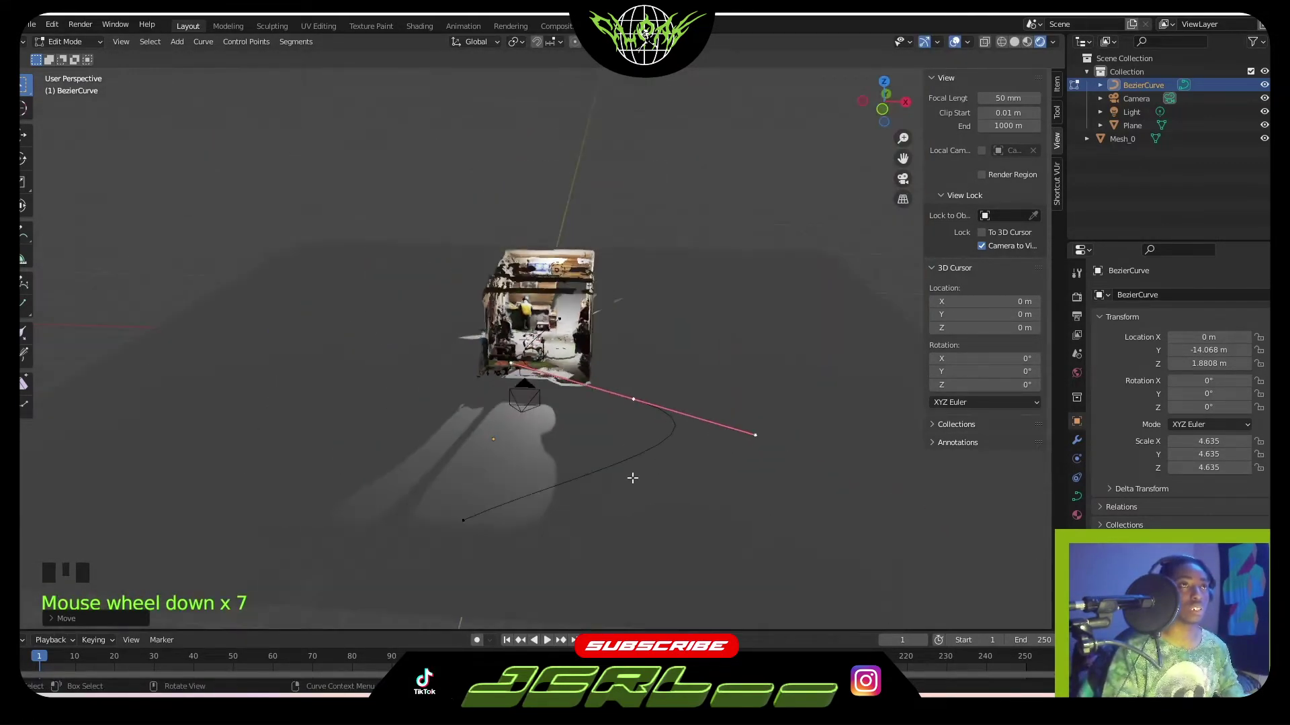
middle_click_drag(630, 475, 530, 475)
Snap the 3D cursor to the curve's starting control point in front of the room
left_click(441, 481)
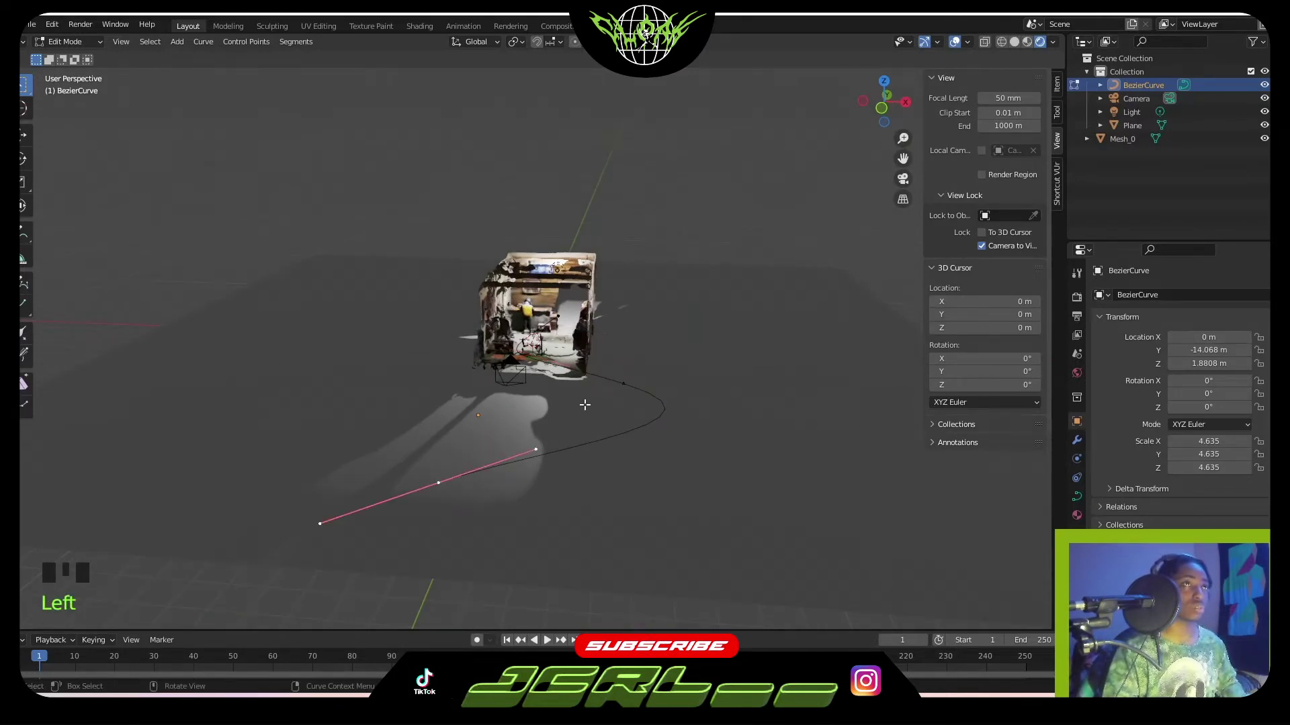
key("Tab")
middle_click_drag(627, 446, 566, 397)
key("Tab")
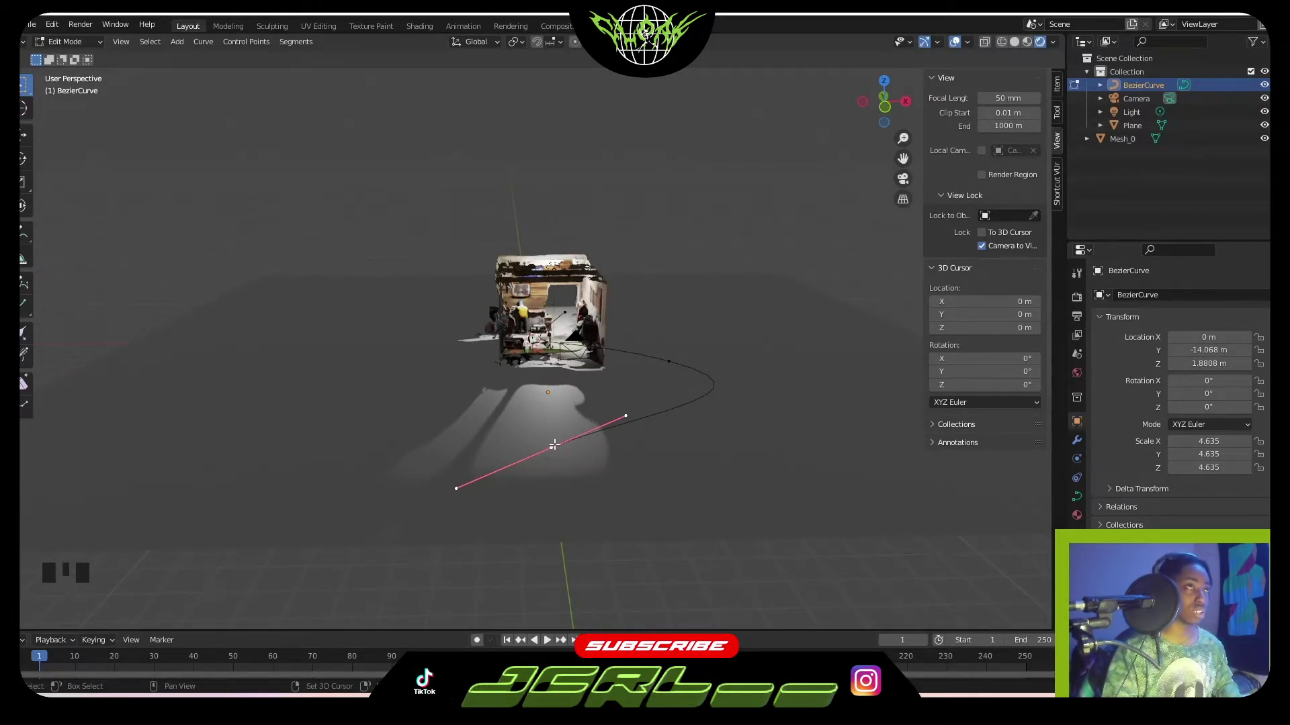
key("shift+s")
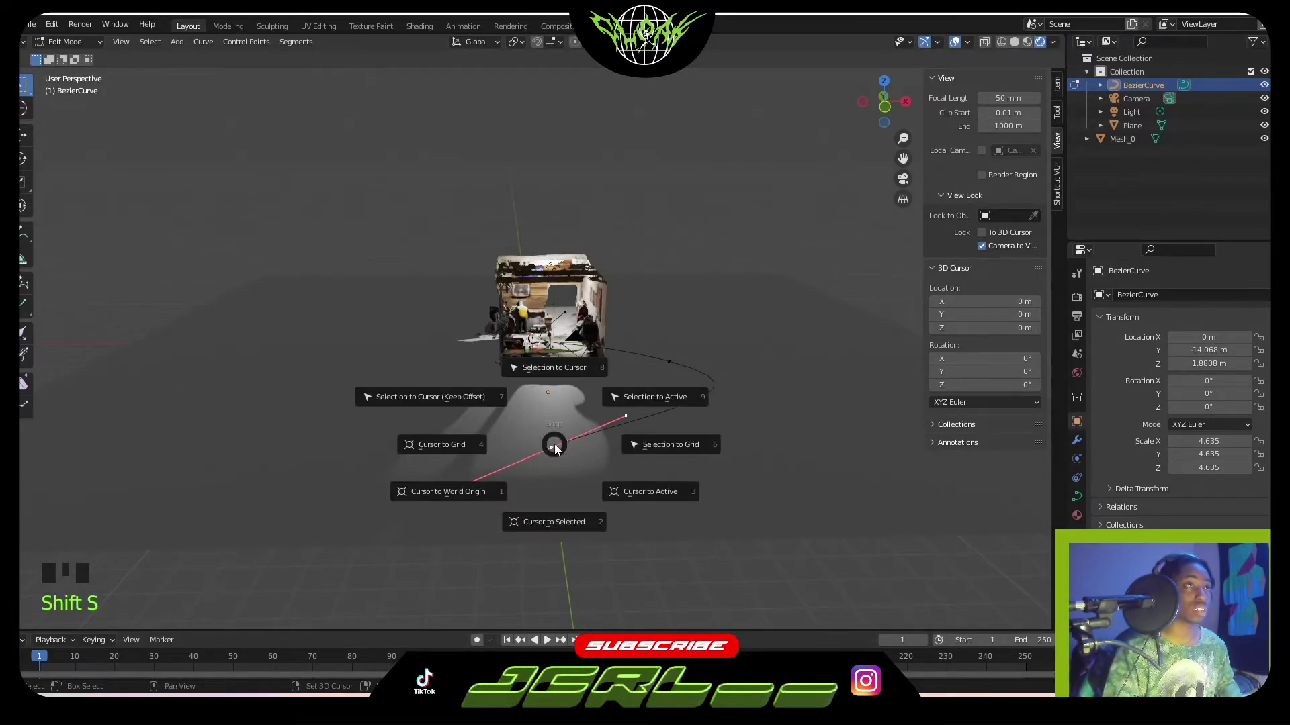
left_click(553, 521)
Leave Edit Mode and snap the camera to the 3D cursor at the curve's start, using Selection to Cursor (Keep Offset)
scroll(594, 504, "up", 3)
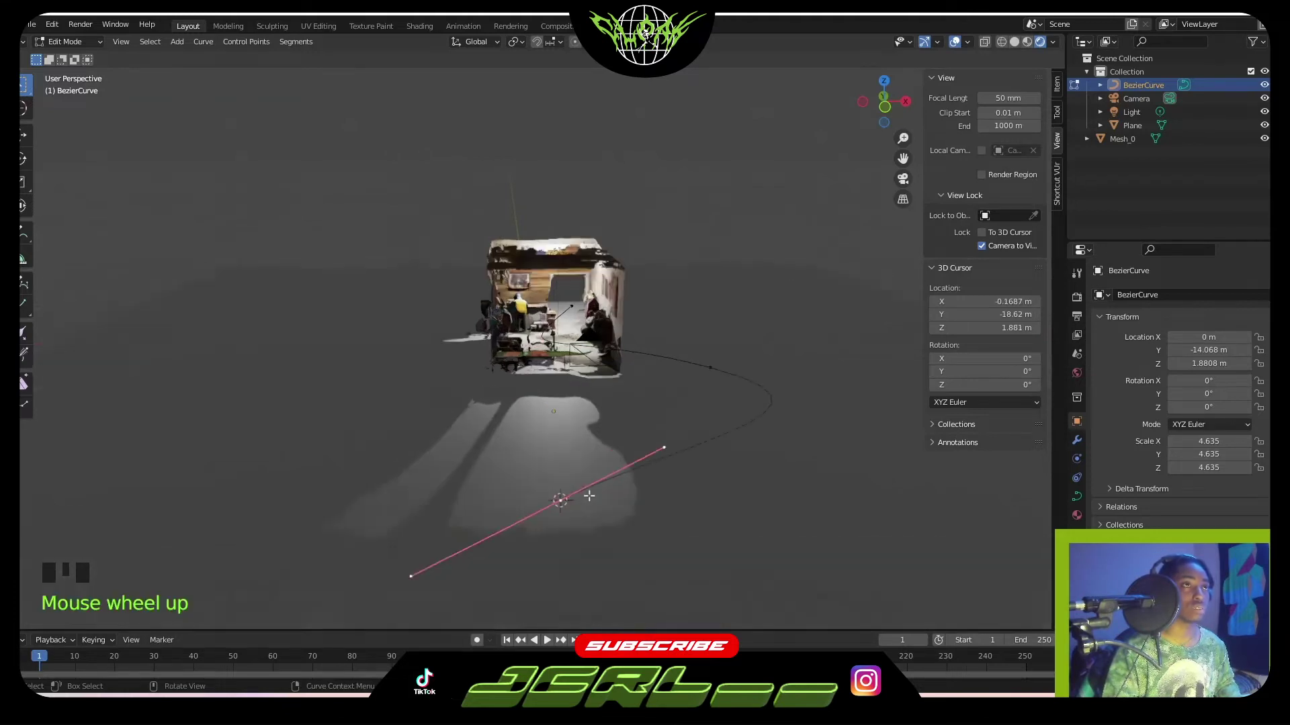
scroll(584, 530, "down", 2)
middle_click_drag(584, 530, 585, 472)
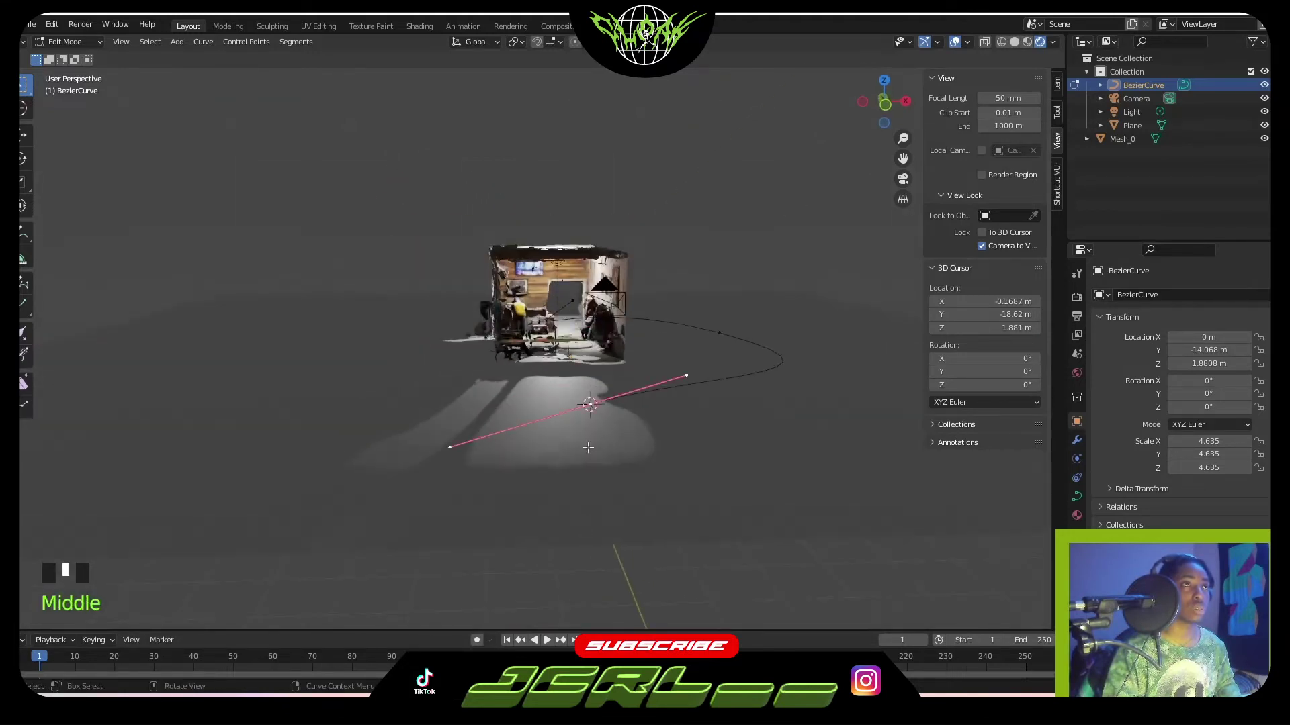
mouse_move(583, 416)
middle_mouse_down()
mouse_move(567, 434)
mouse_move(582, 437)
middle_mouse_up()
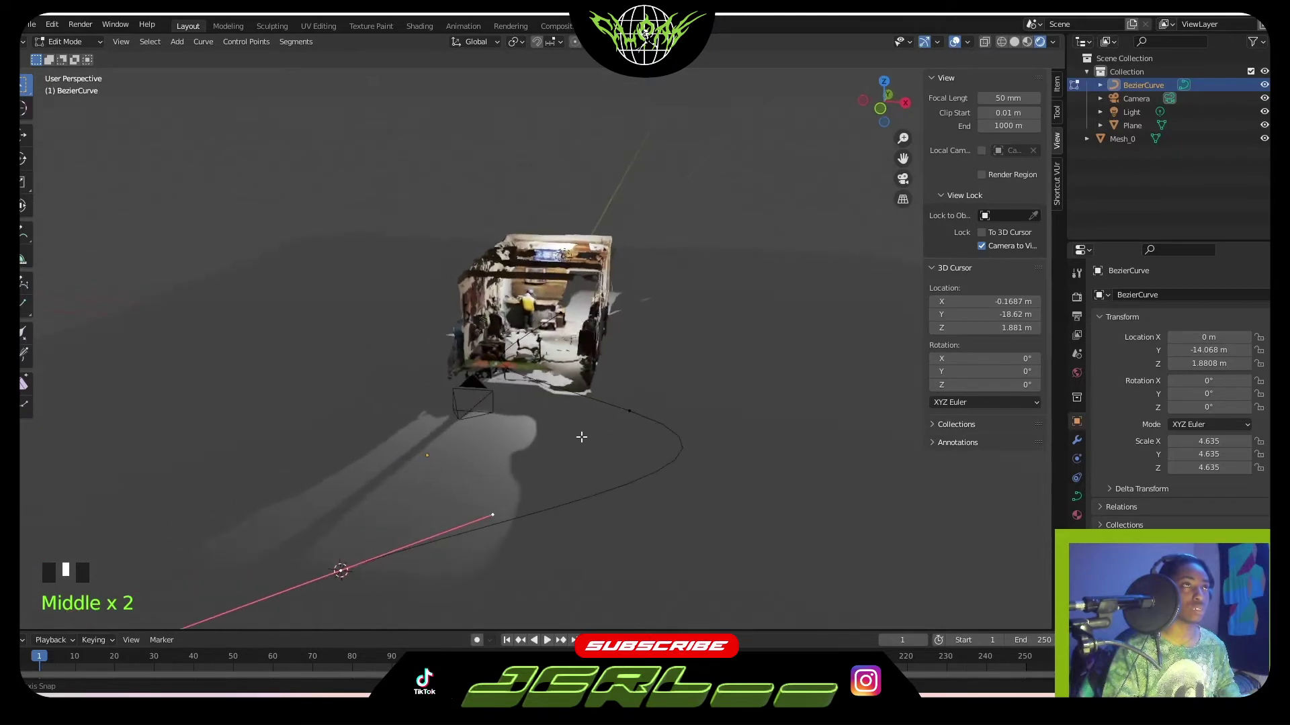
key("Tab")
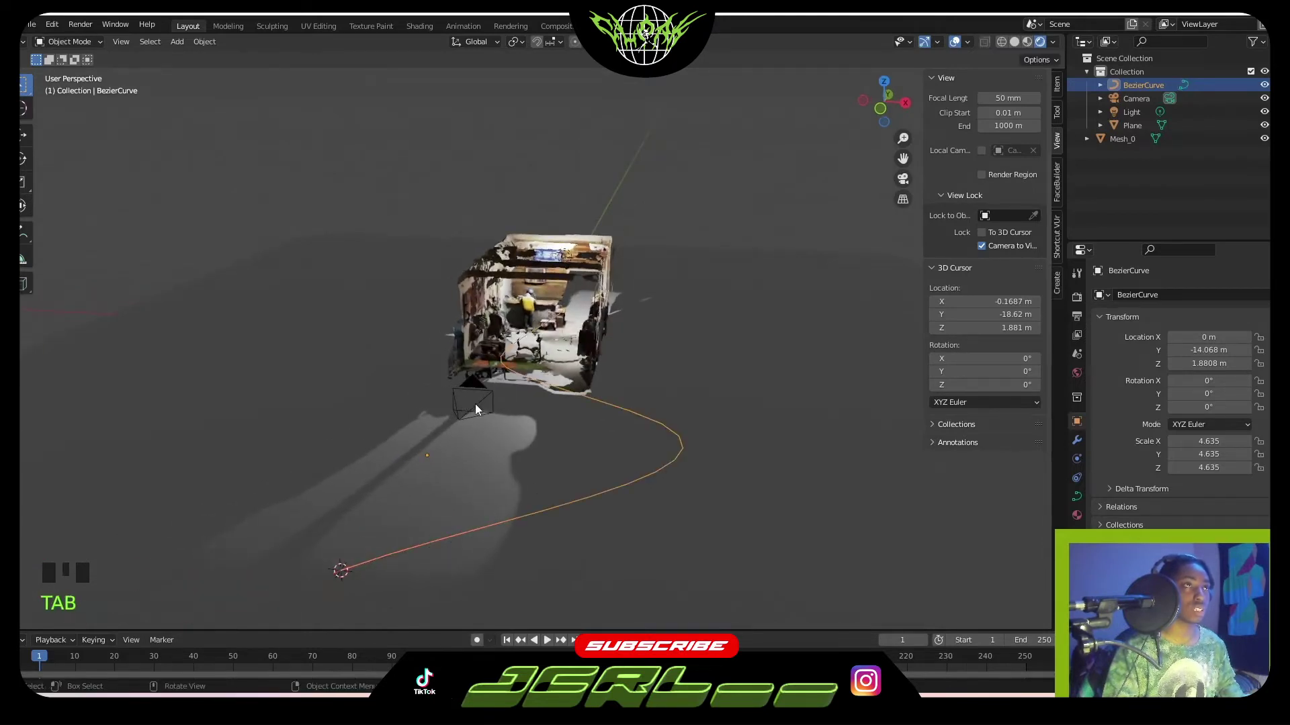
left_click(474, 404)
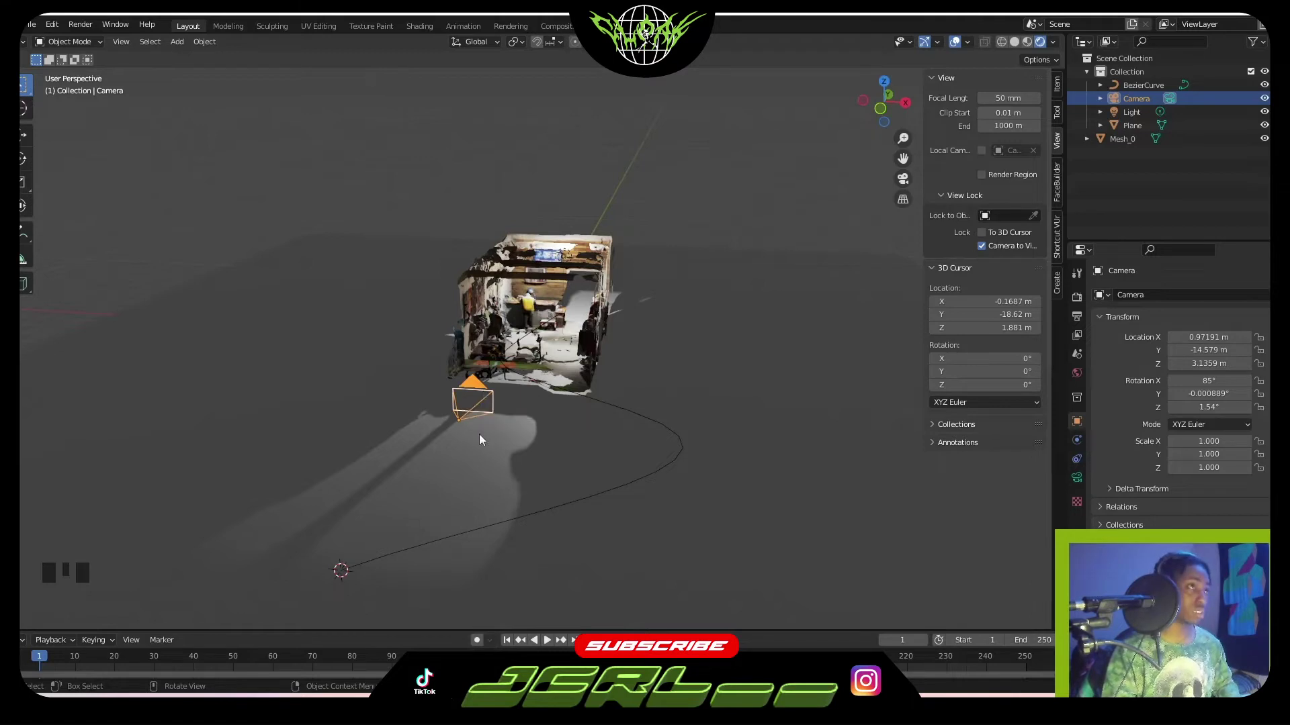
key("shift+s")
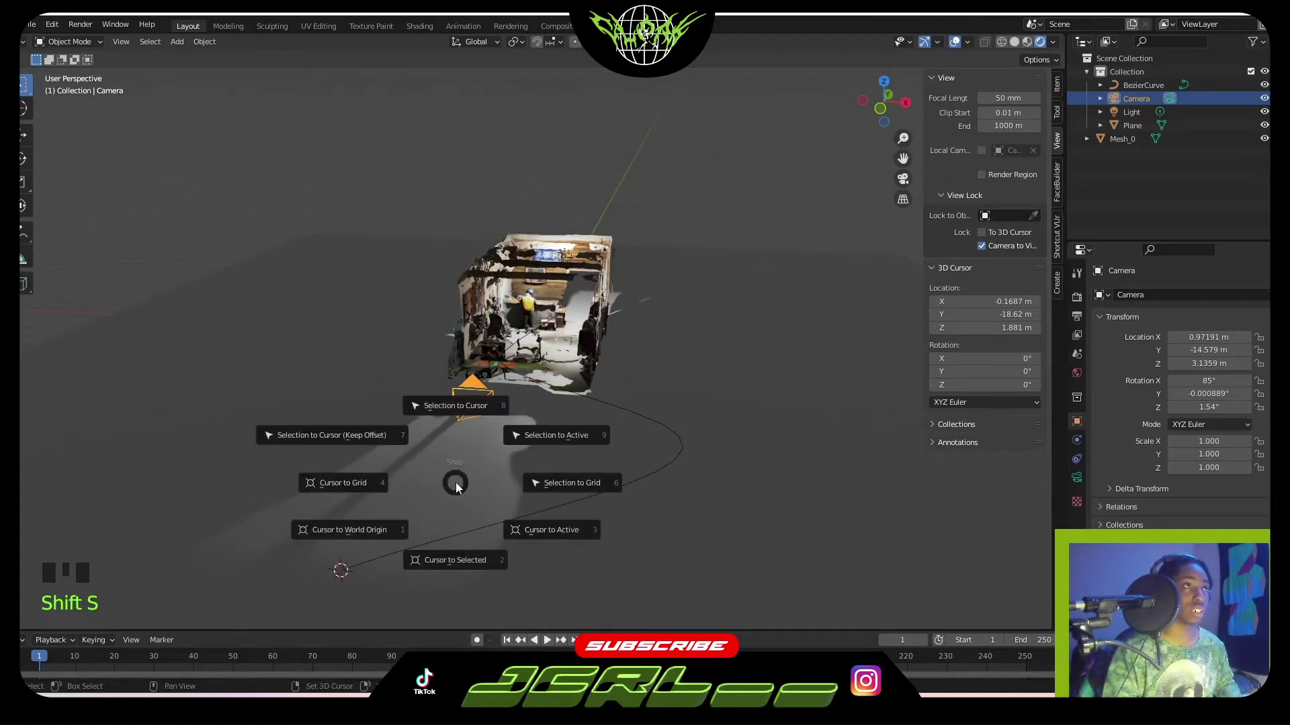
left_click(357, 434)
middle_click_drag(493, 555, 609, 485)
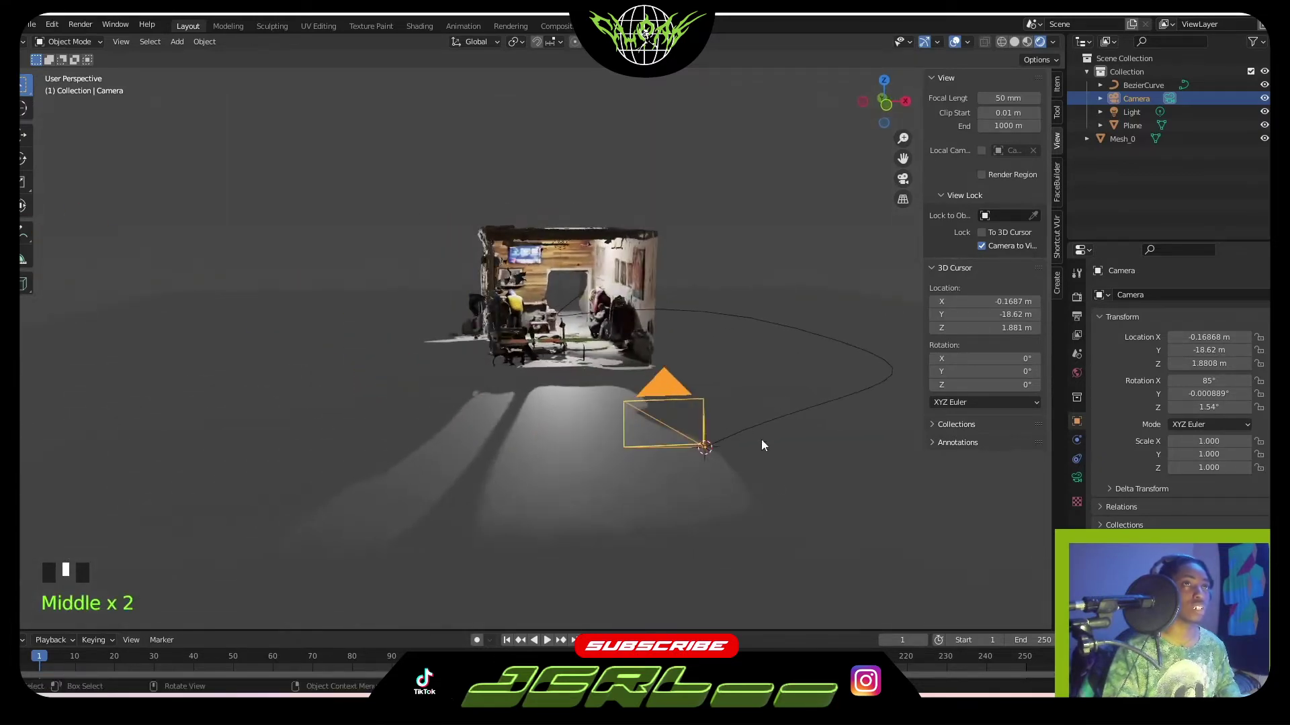
middle_click_drag(761, 444, 750, 490)
Parent the camera to the Bezier curve with the Follow Path option
key("Tab")
left_click(495, 461)
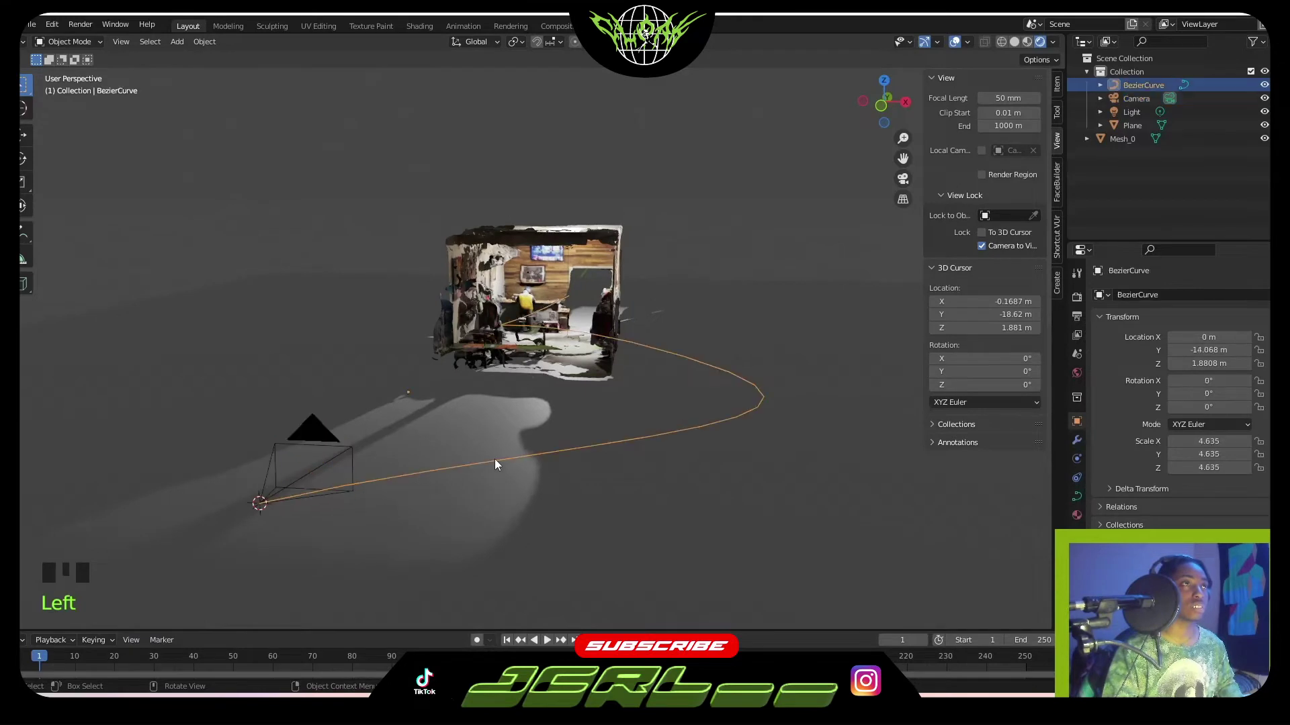
left_click(343, 444)
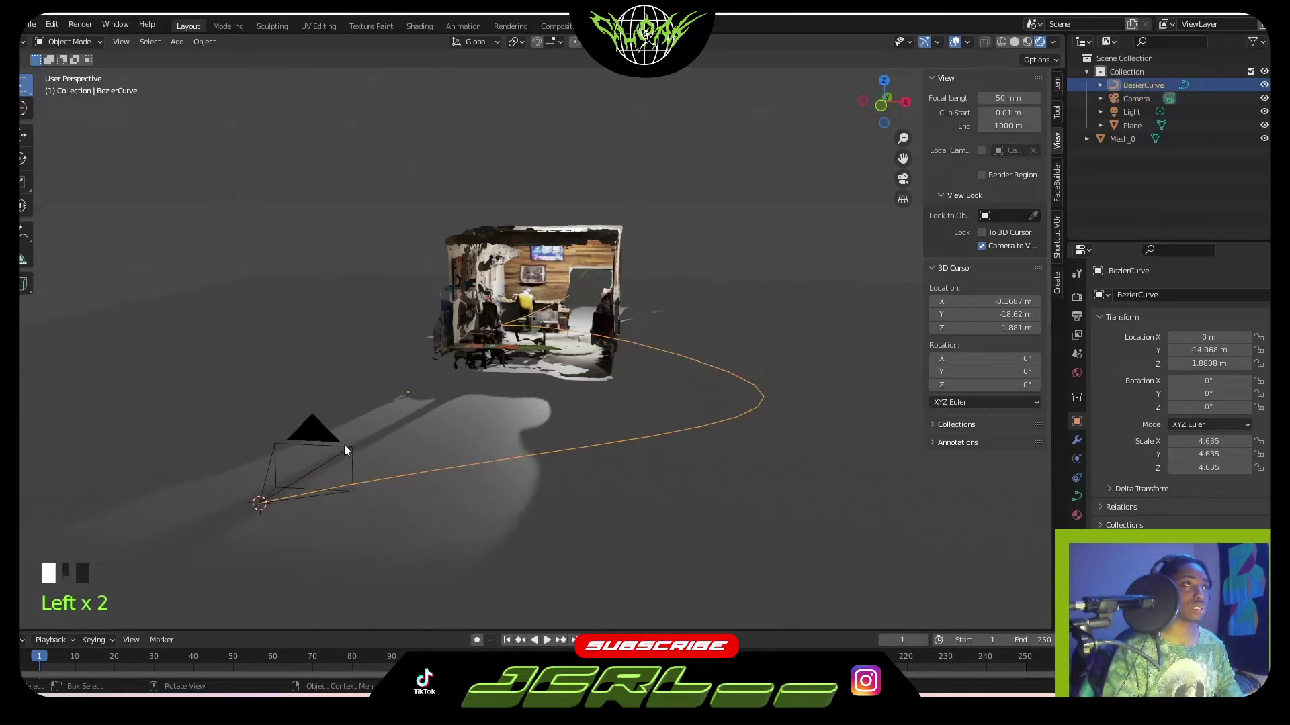
left_click(397, 478, "shift")
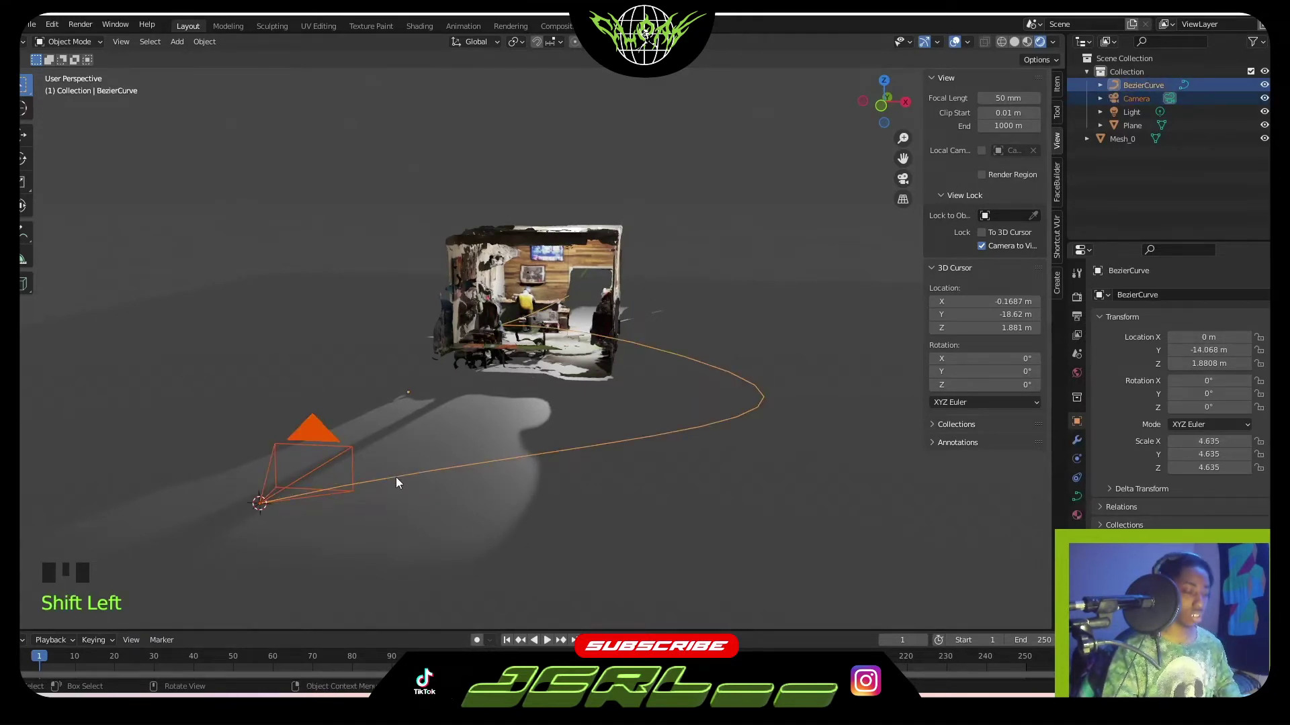
key("ctrl+p")
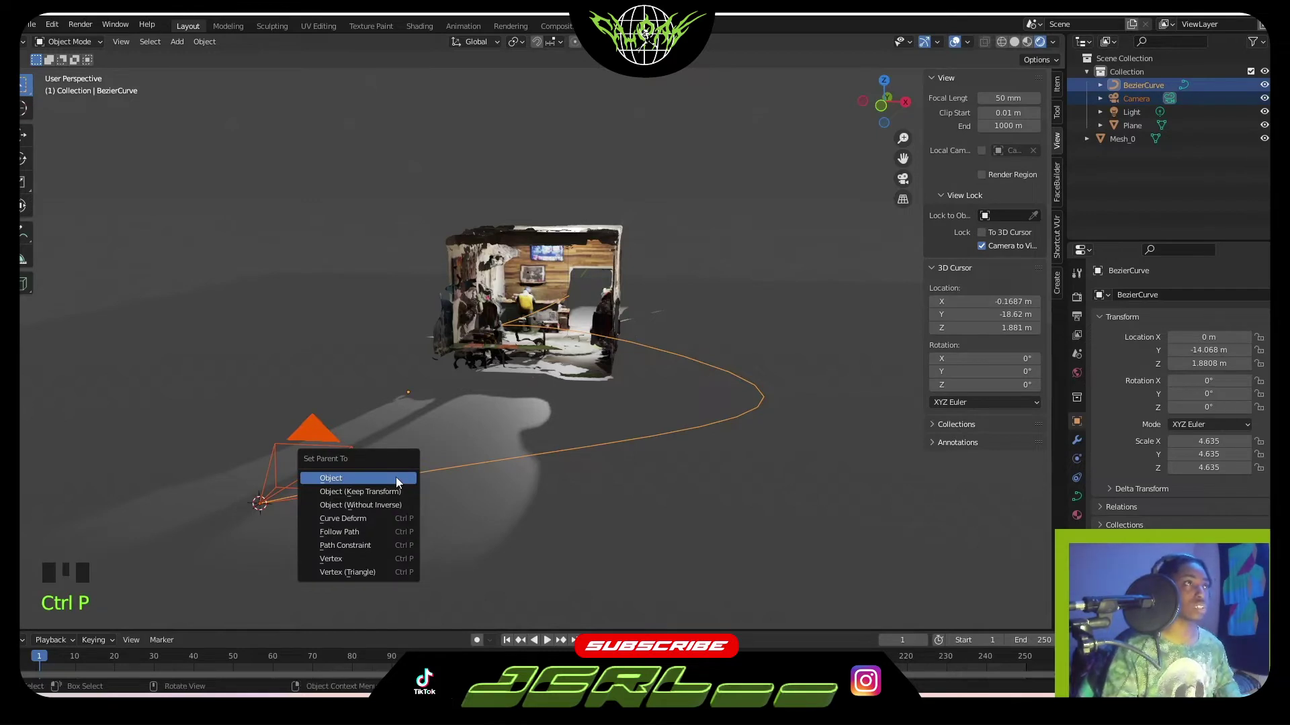
left_click(375, 530)
Play the animation to check the camera's travel along the curve, and return the timeline to frame 0
key("space")
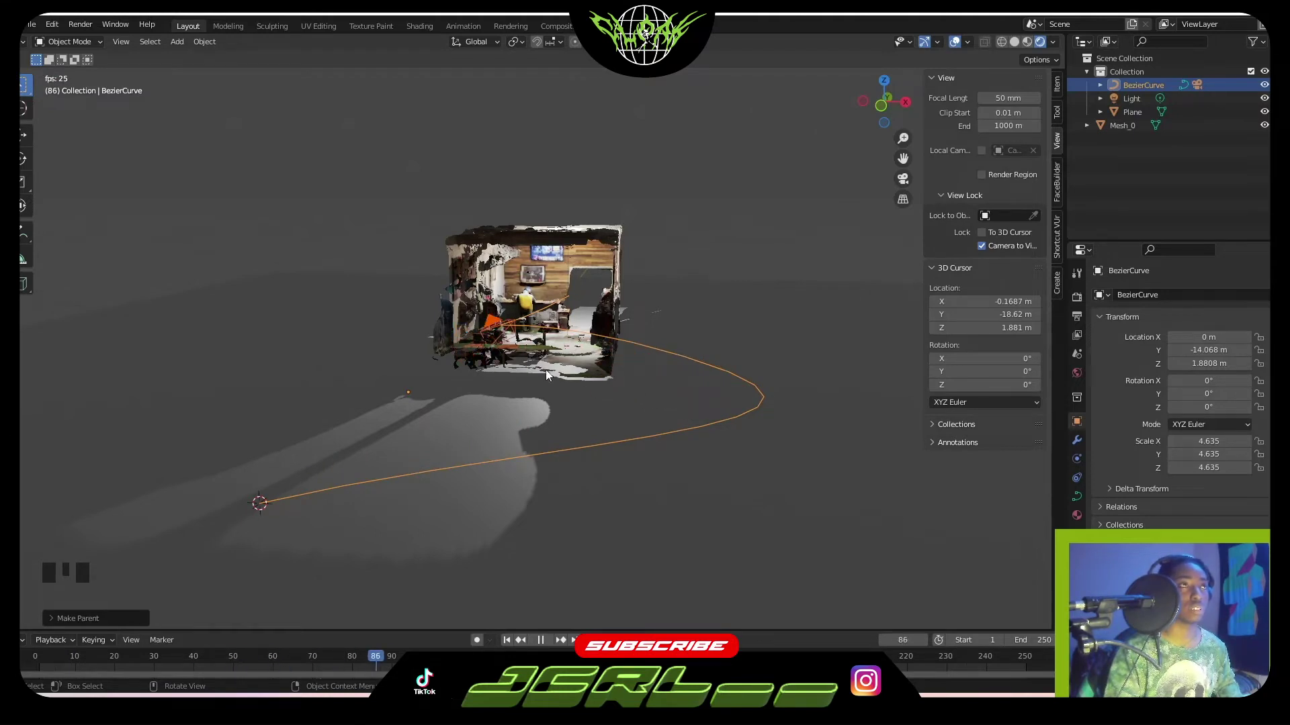
key("space")
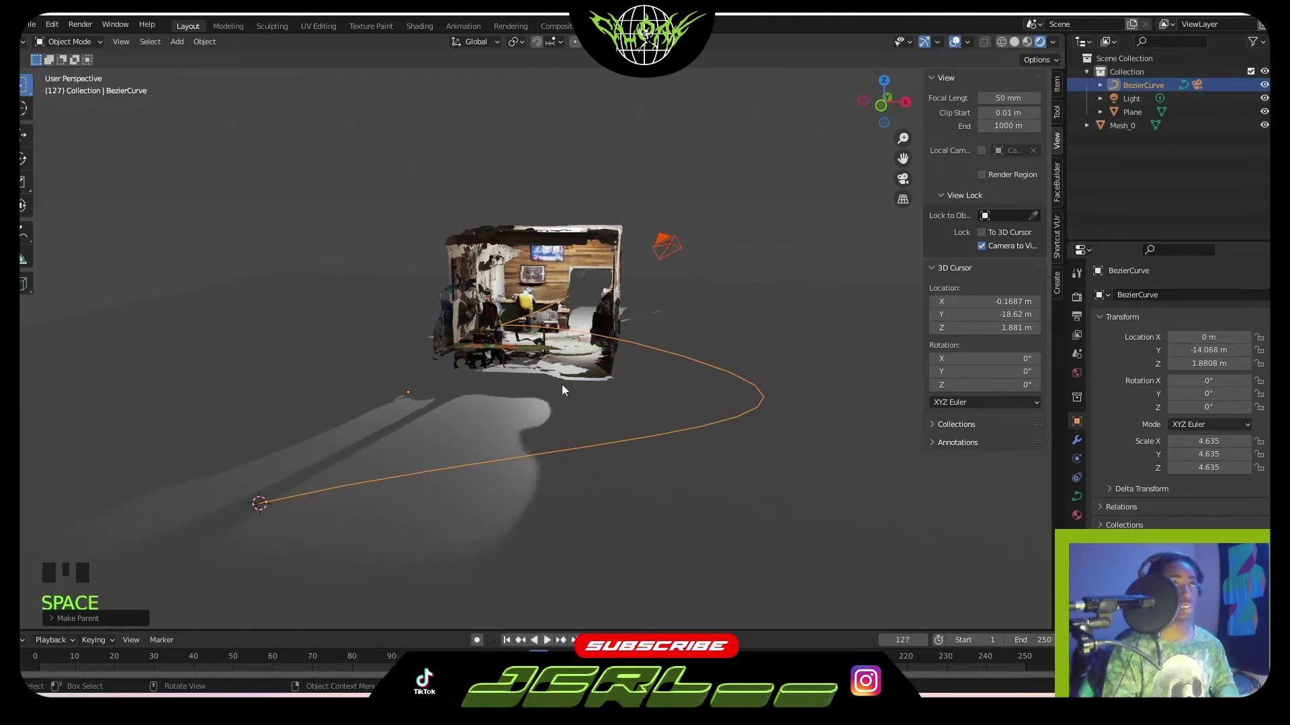
left_click_drag(336, 656, 36, 657)
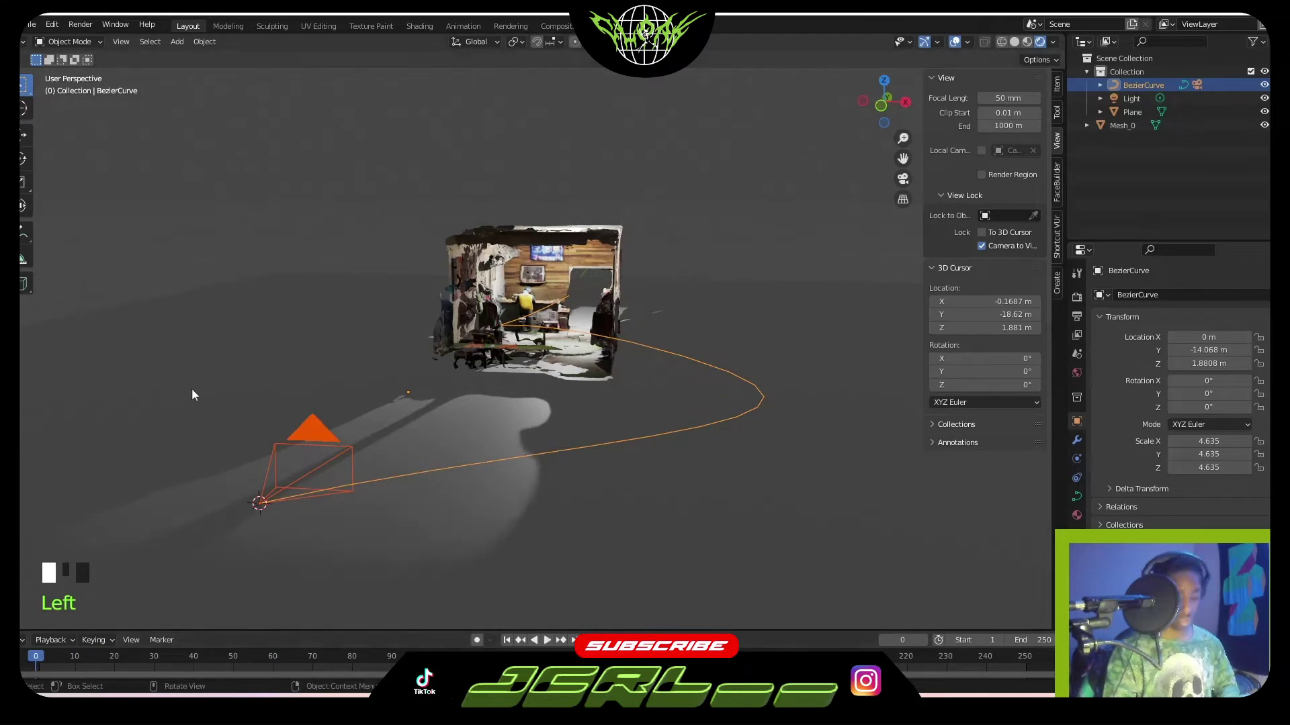
Preview the animation through the camera, rewind to frame 0, and leave the camera view
key("KP_0")
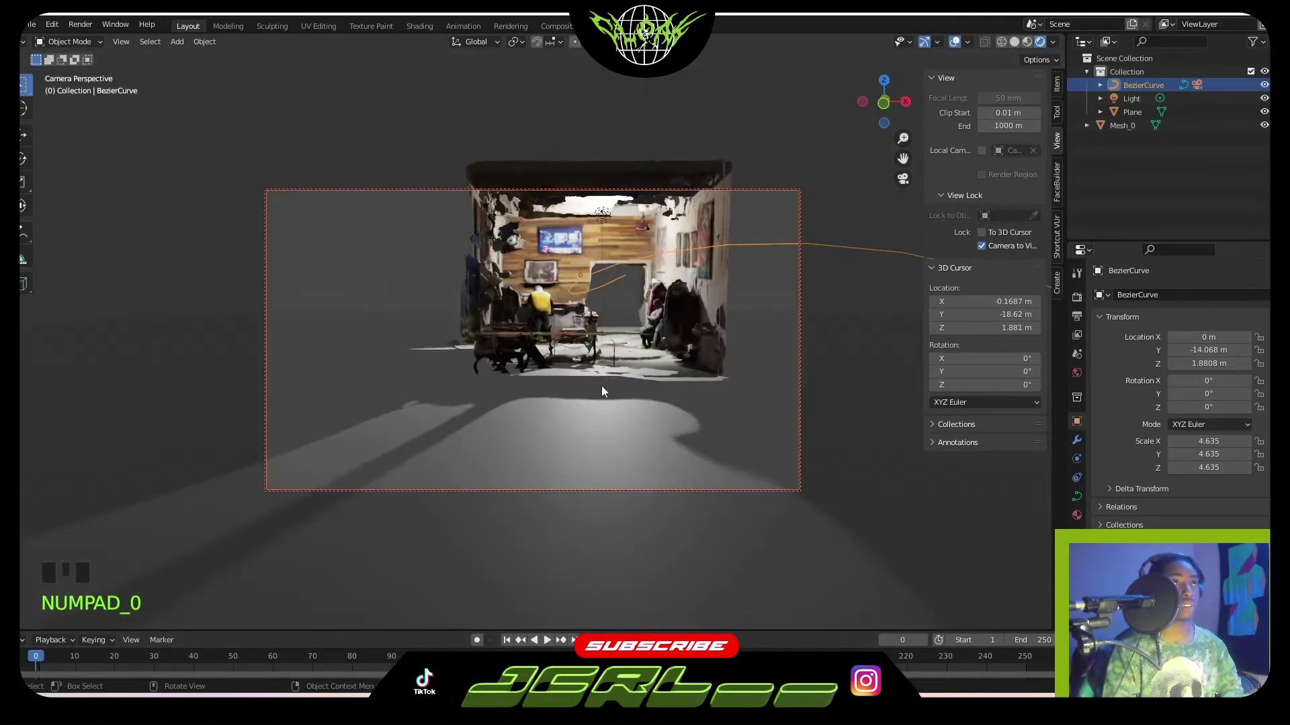
key("space")
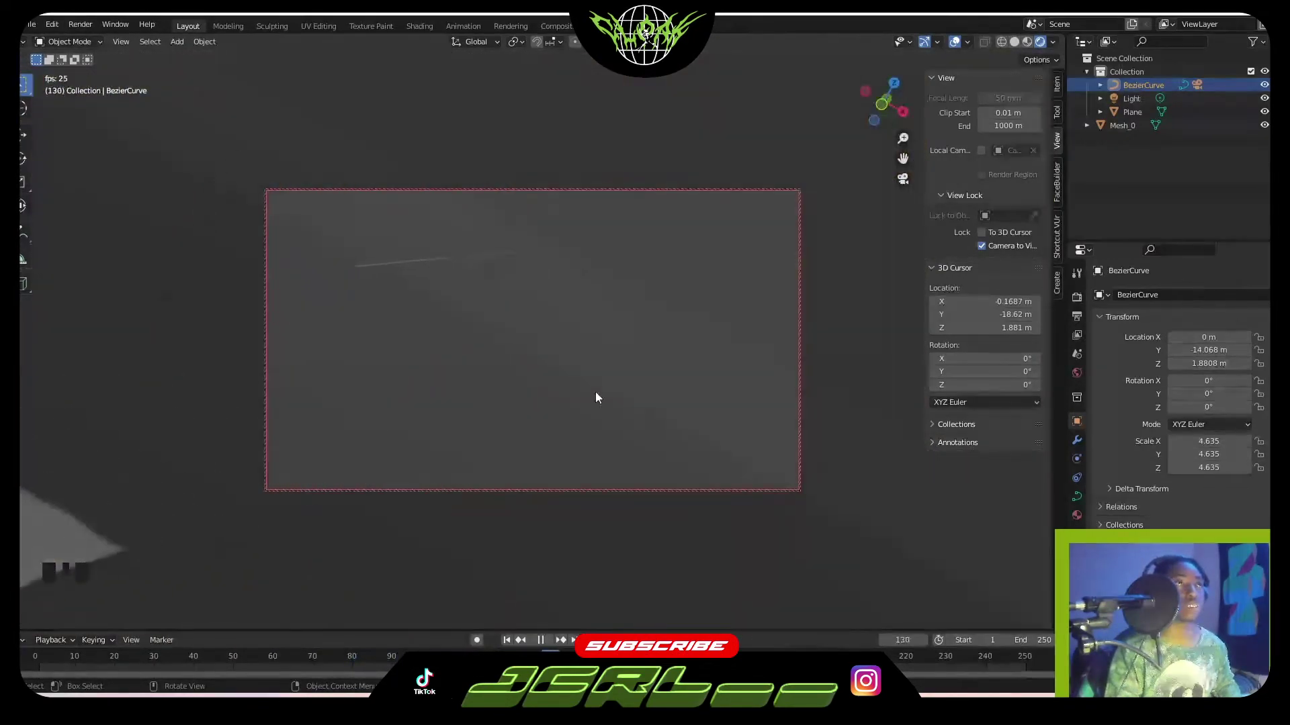
key("space")
left_click_drag(531, 656, 26, 570)
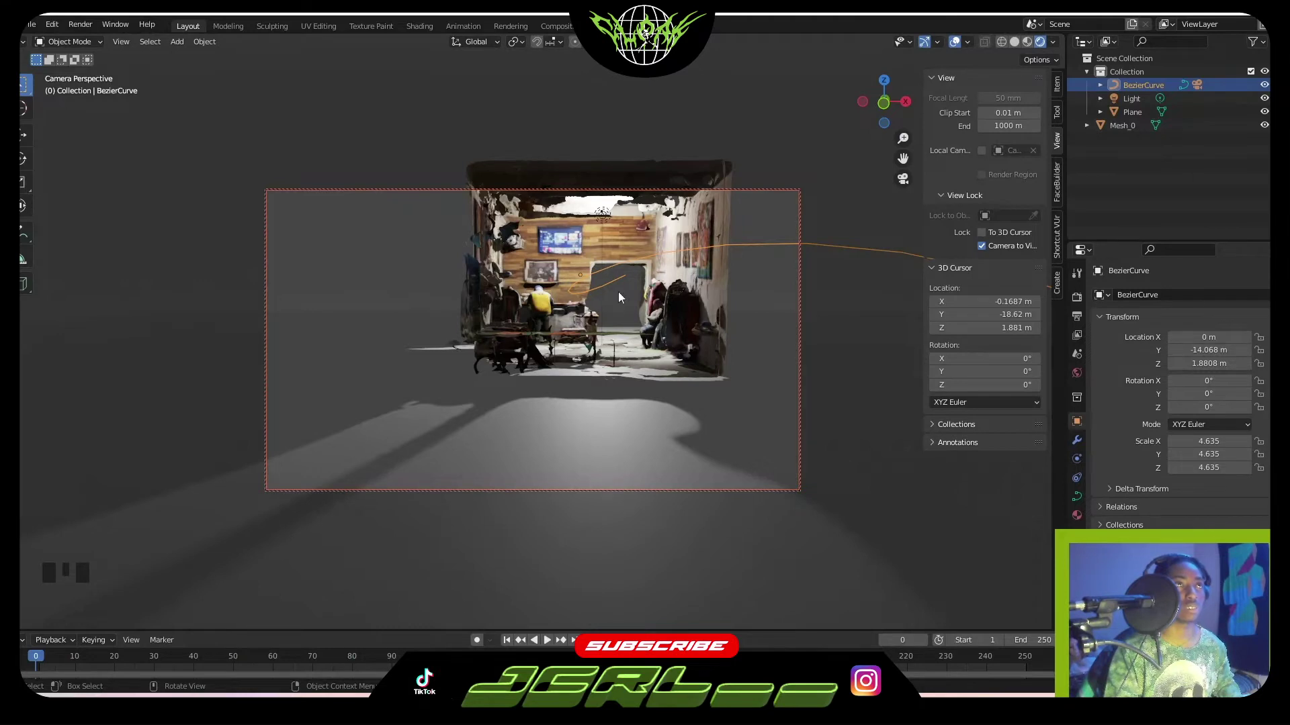
key("KP_0")
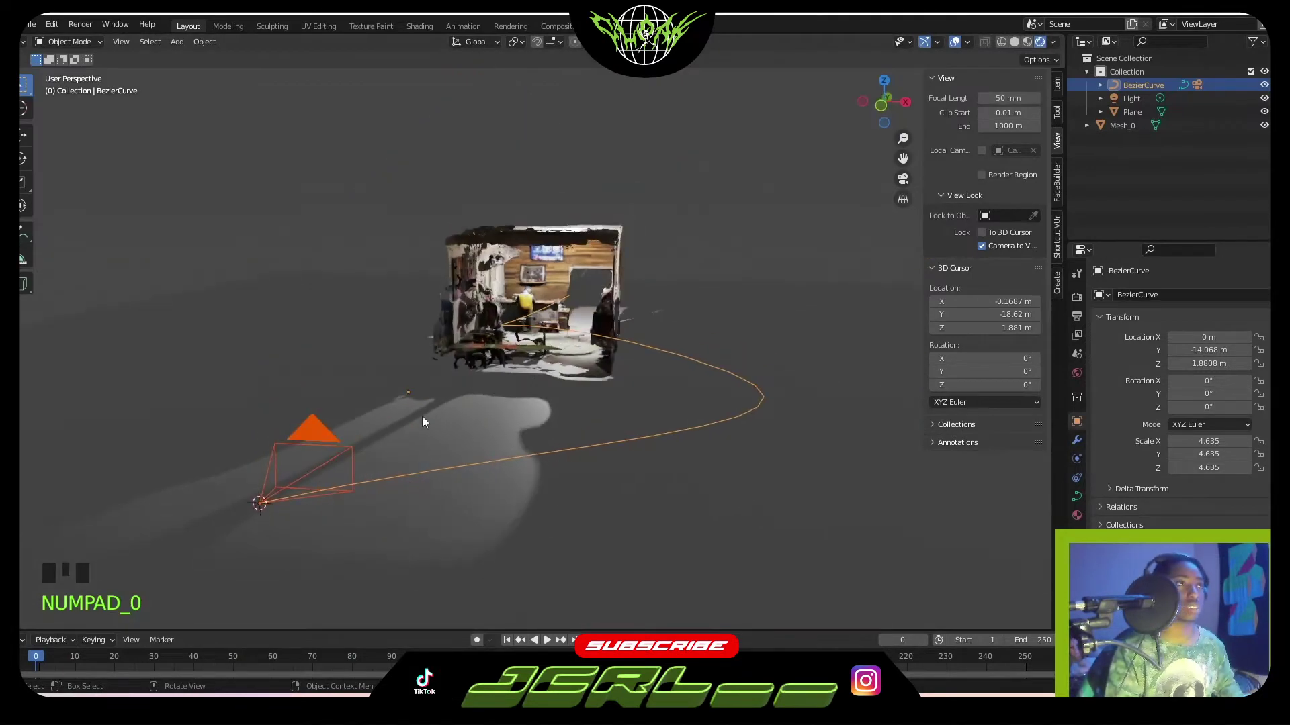
left_click(354, 313)
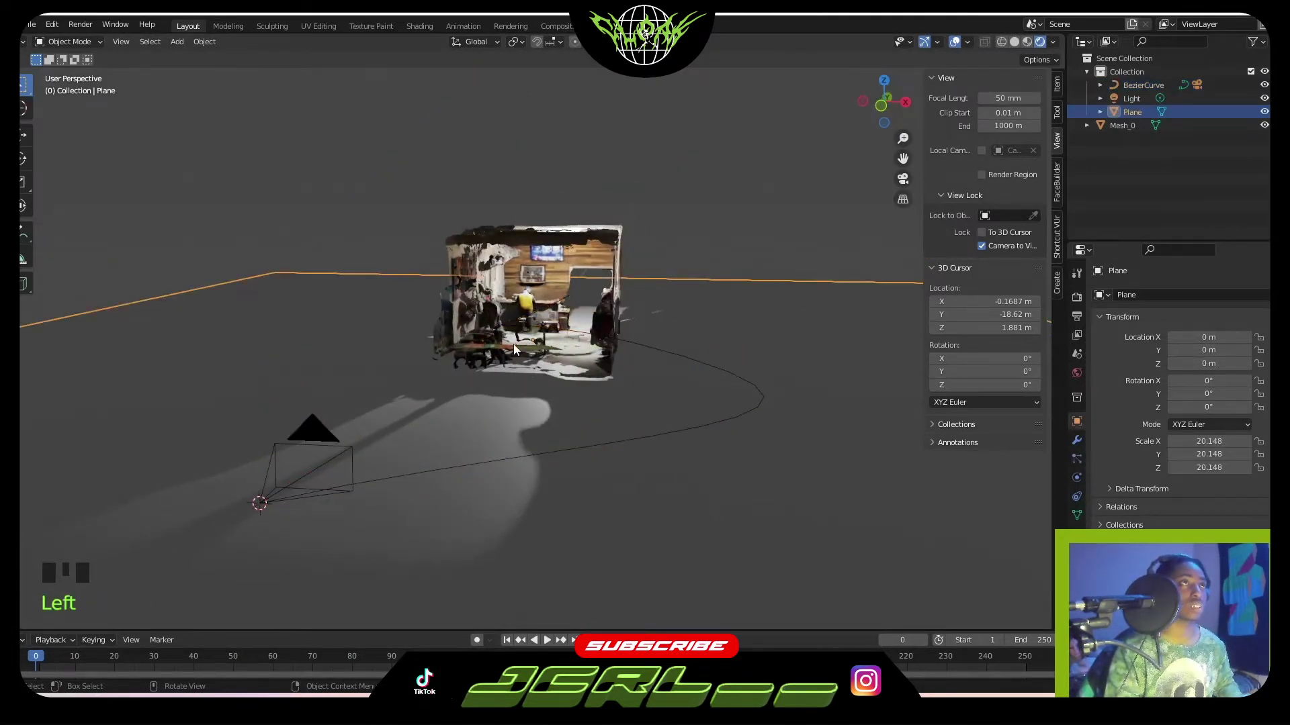
key("shift+a")
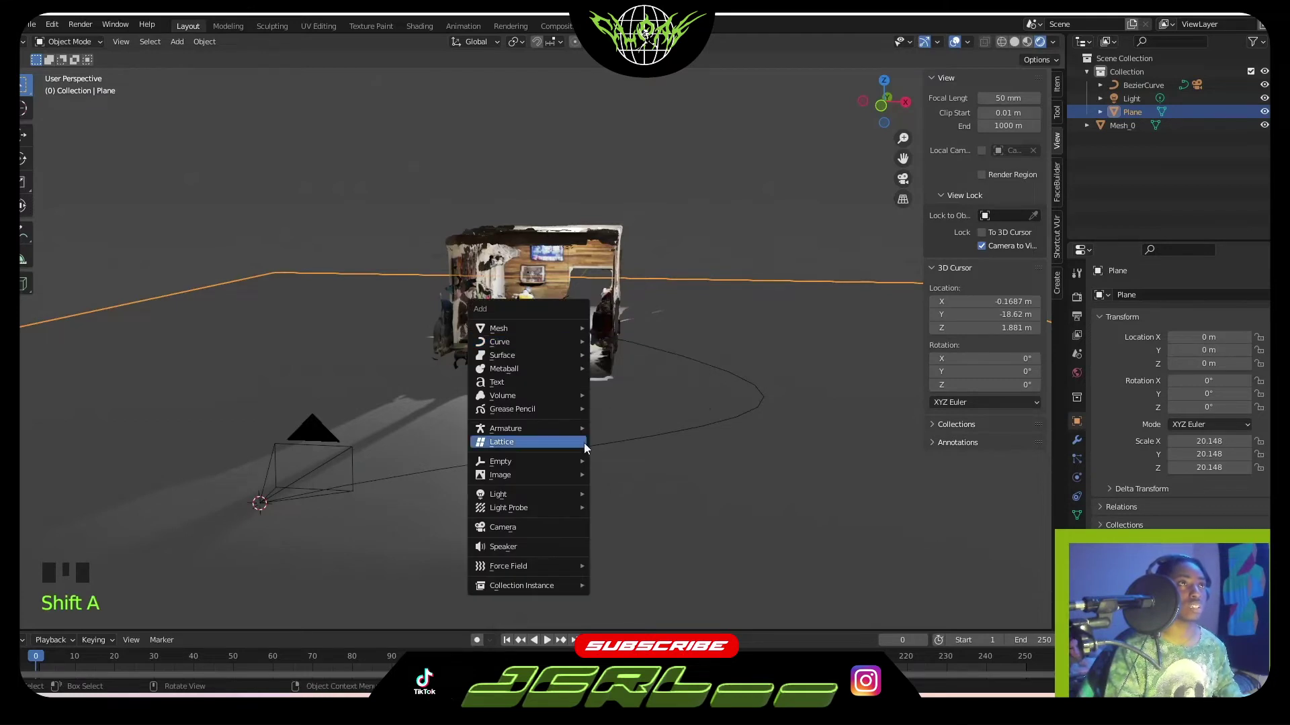
mouse_move(578, 462)
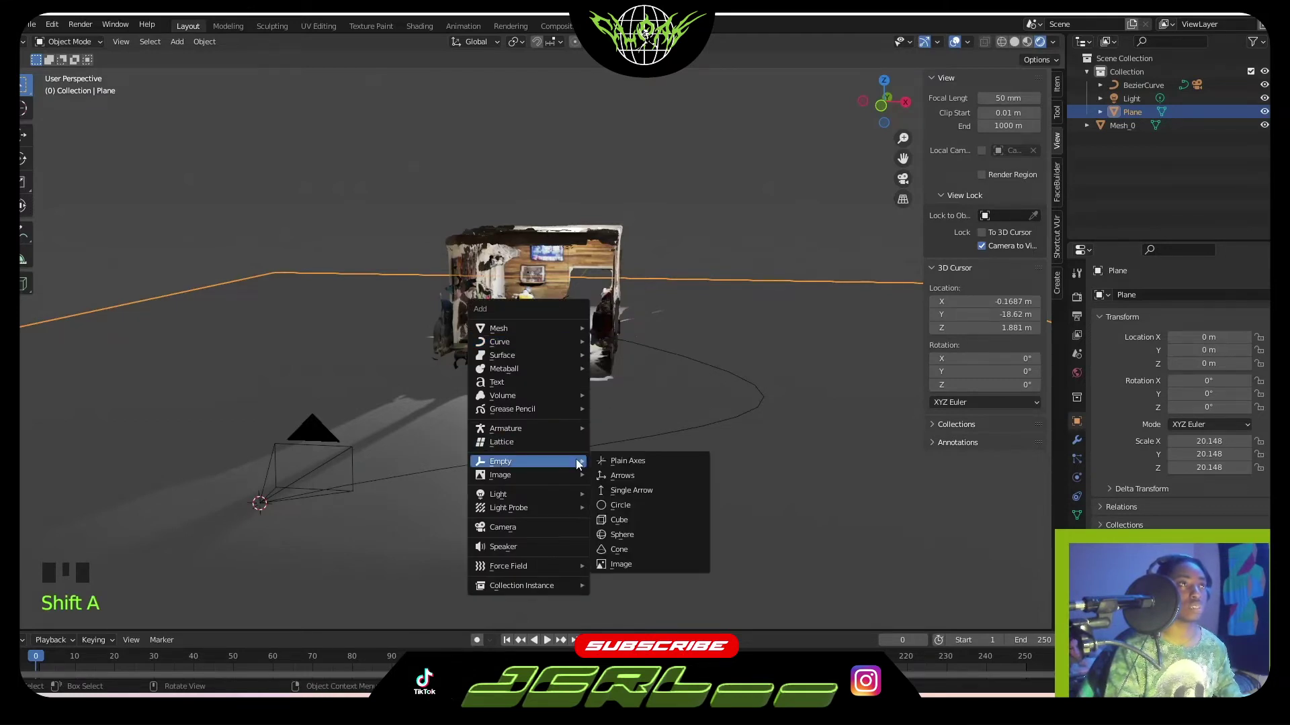
left_click(650, 520)
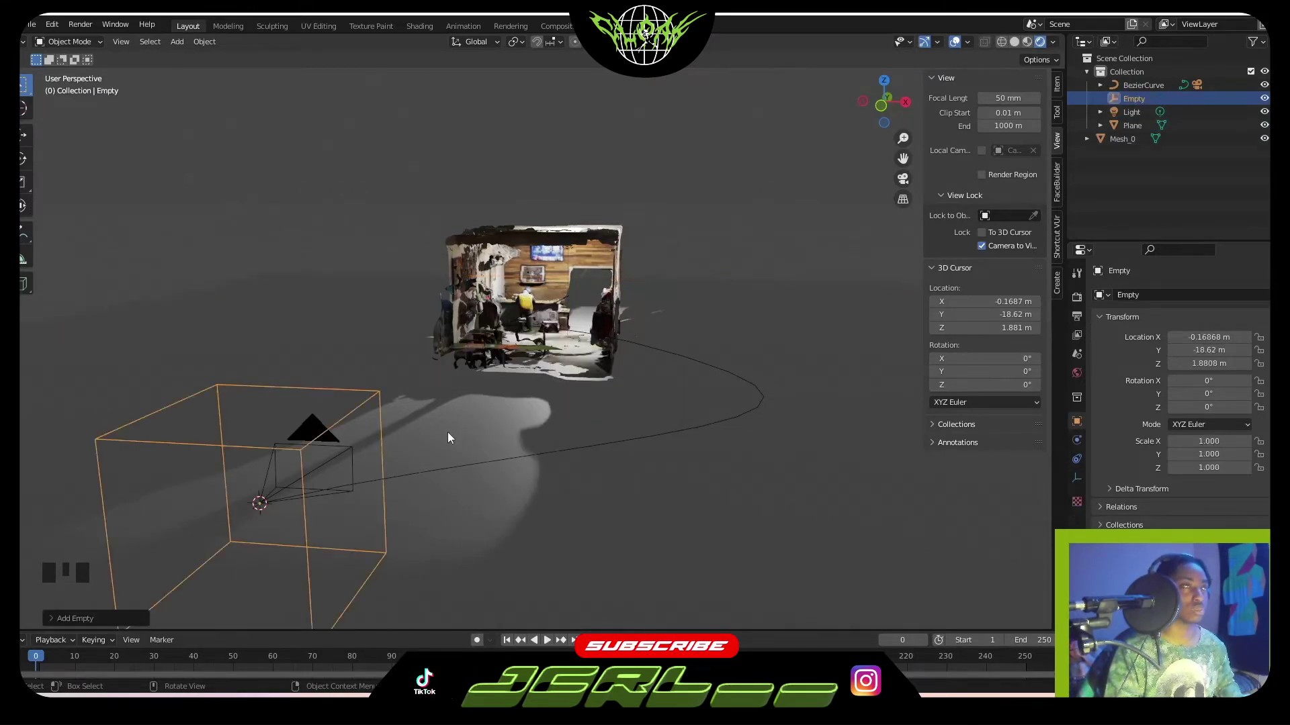
key("ctrl+z")
Reset the 3D cursor to the world origin and add a cube empty there
left_click(501, 412)
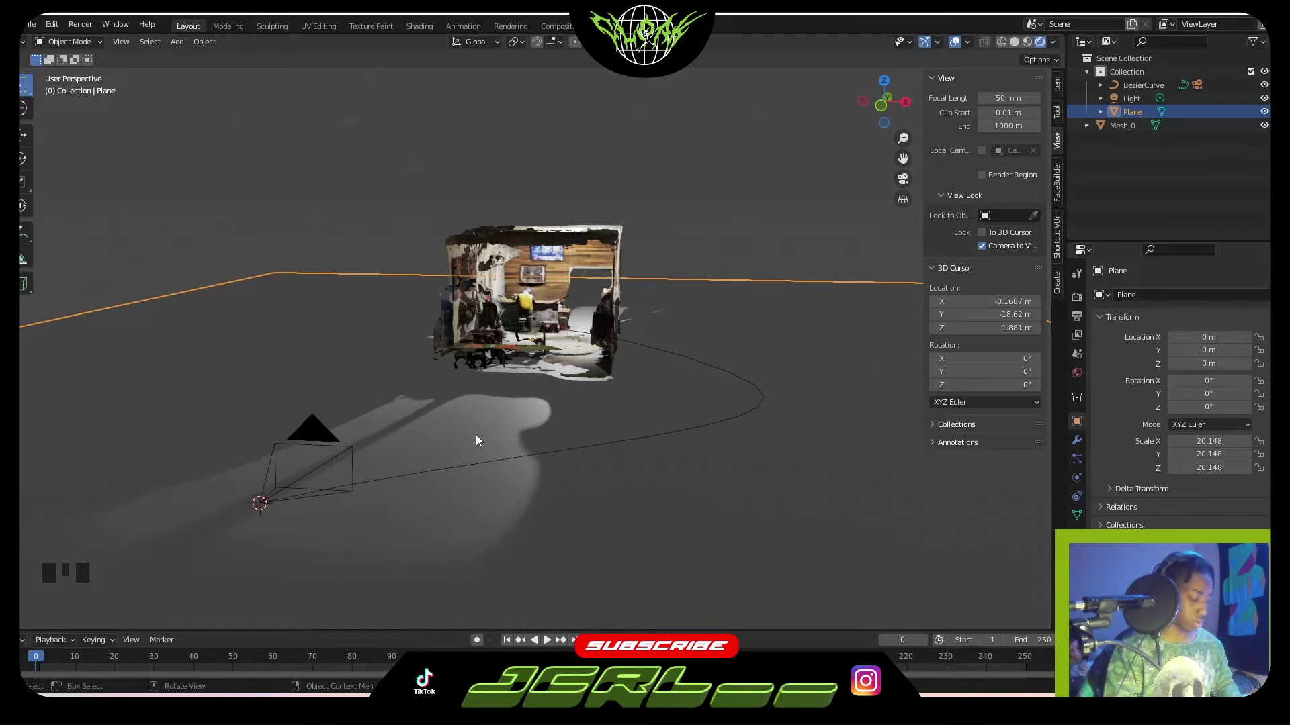
key("shift+s")
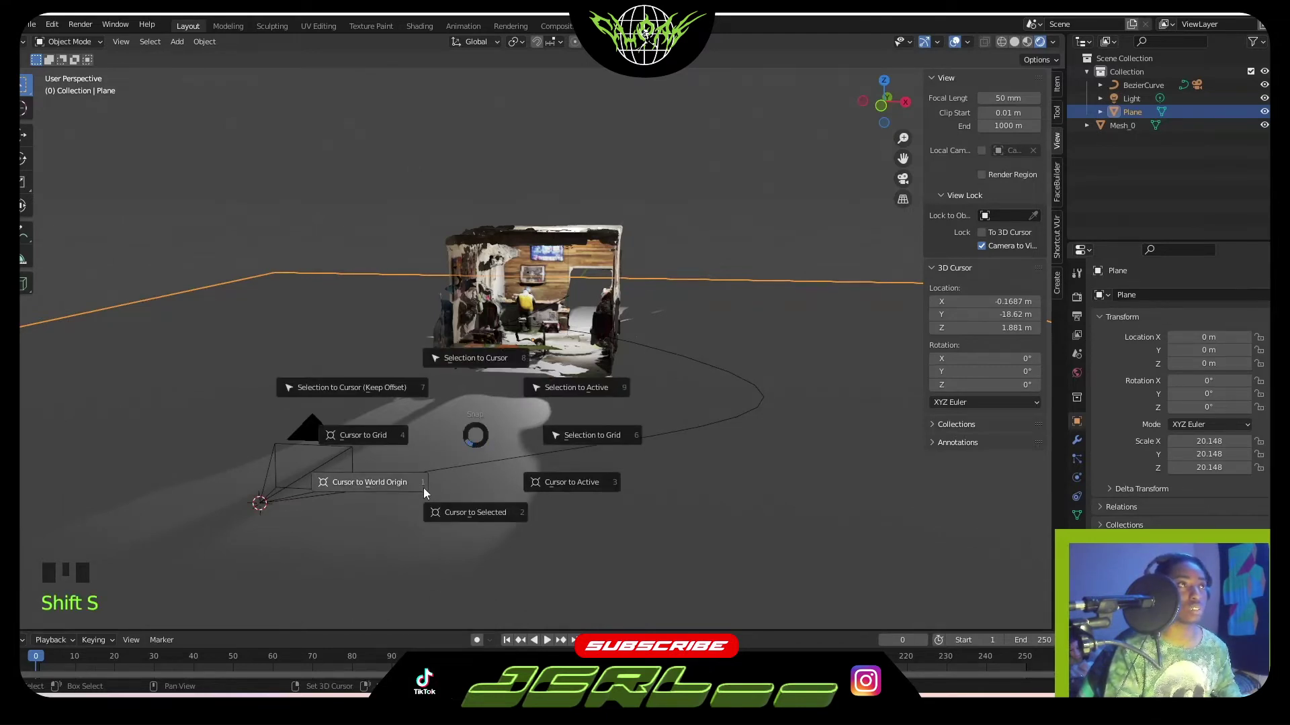
left_click(392, 485)
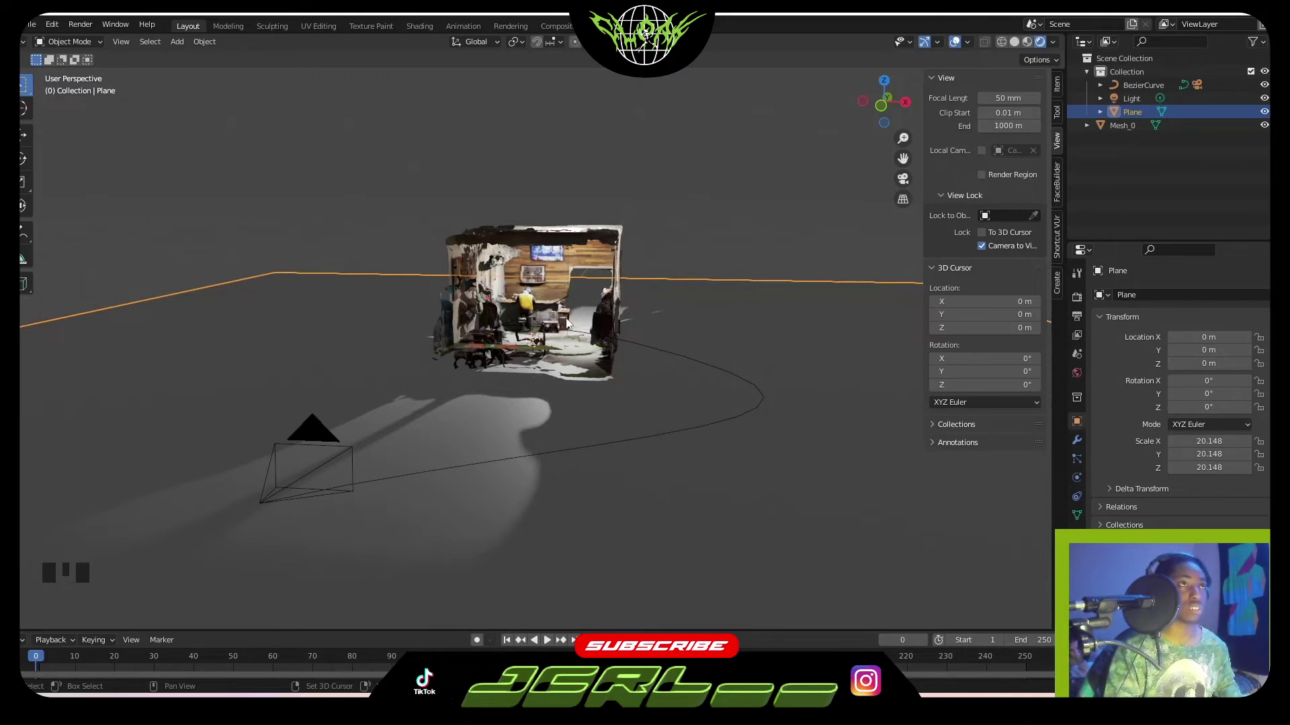
key("shift+a")
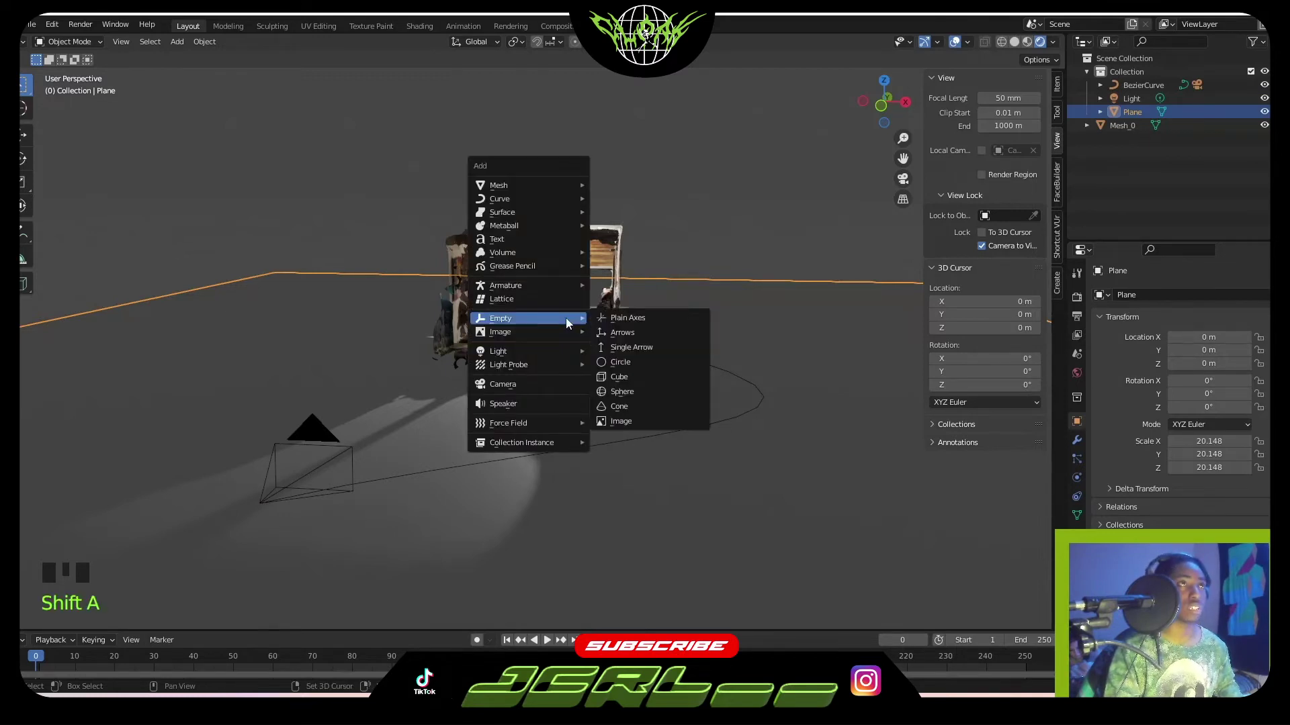
left_click(634, 379)
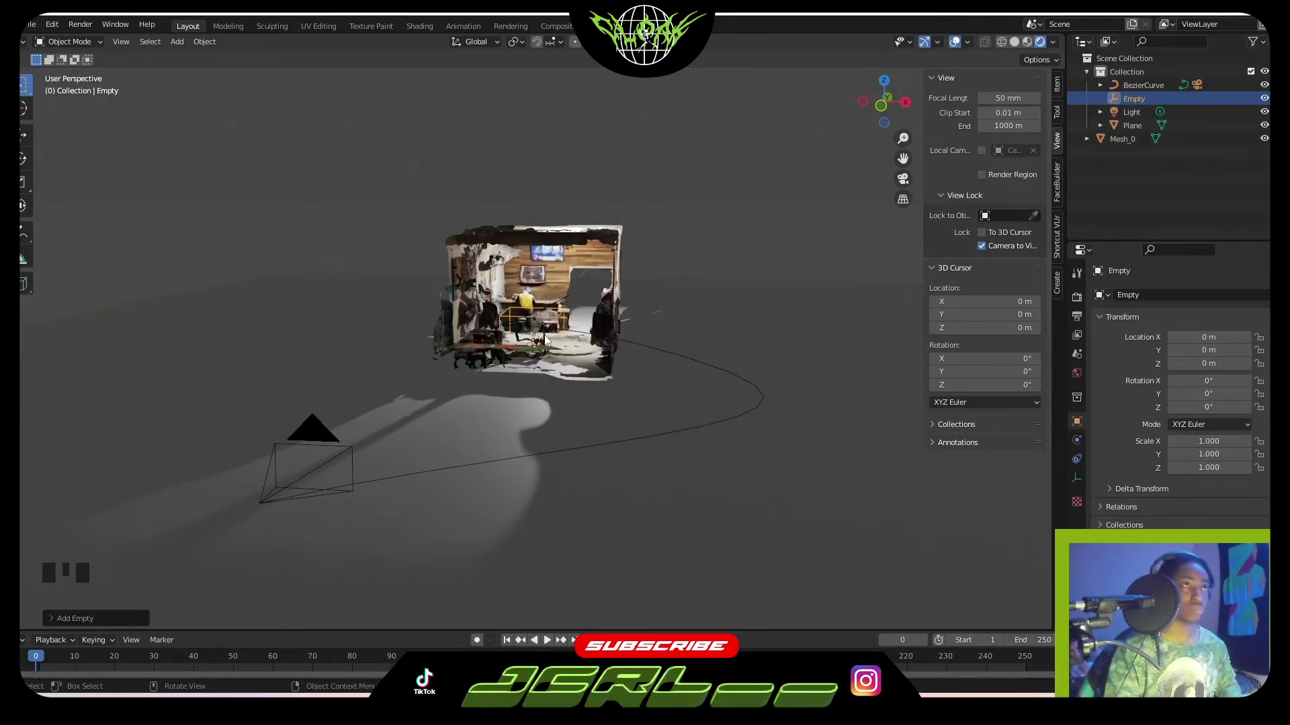
Raise the empty about 1.44 m along Z and shift it about 0.43 m along X
key("g")
key("z")
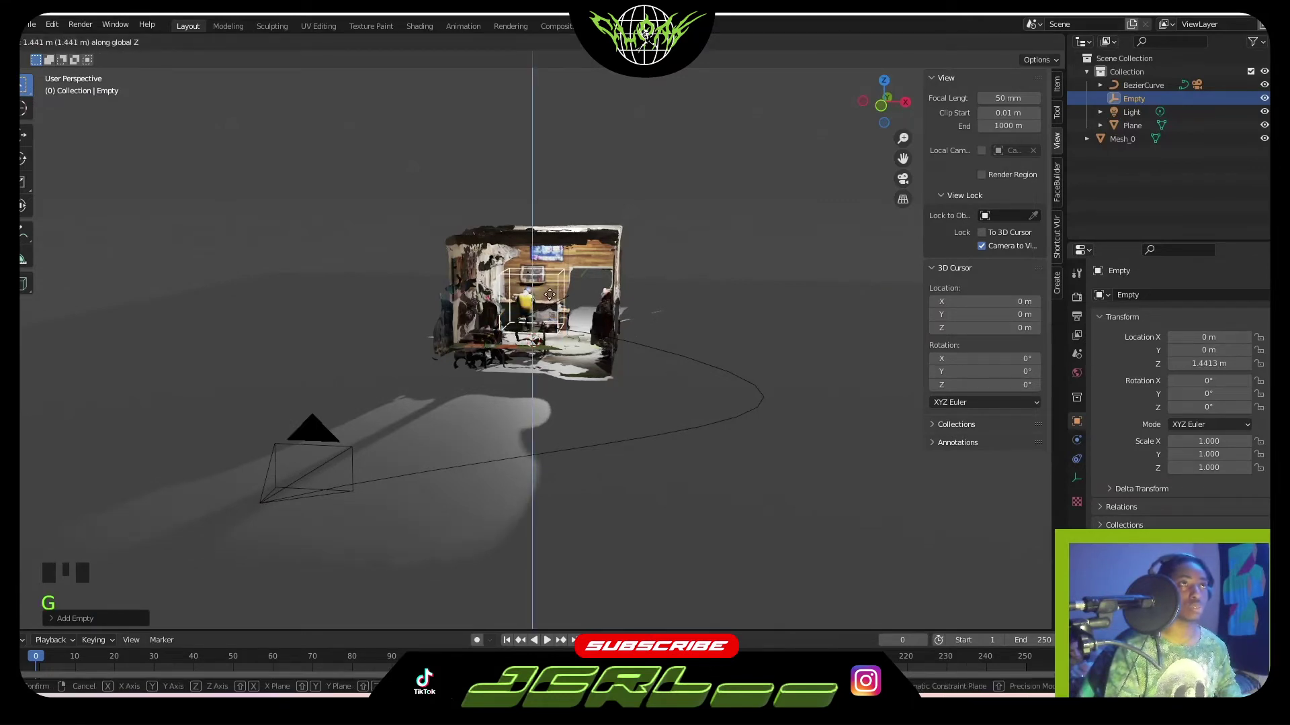
left_click(549, 296)
key("g")
key("x")
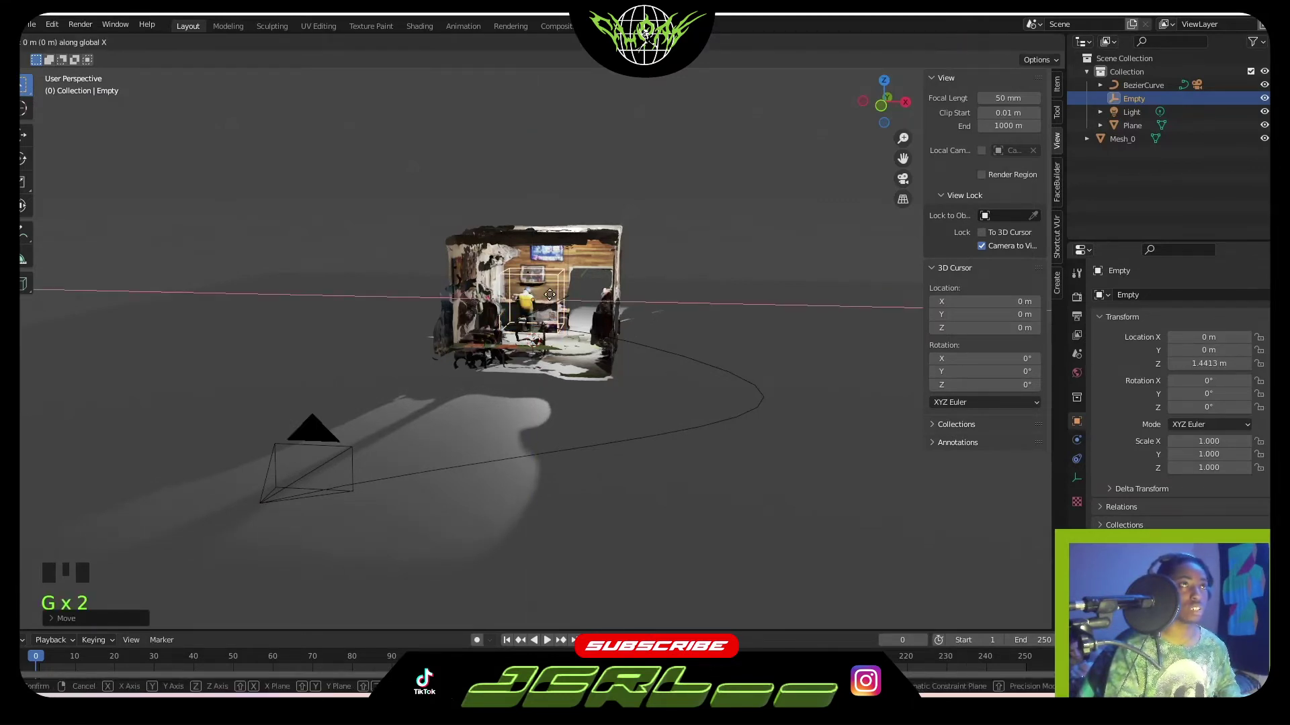
left_click(565, 297)
Move the empty about -1.07 m along Y and a further 0.2 m along X inside the room
middle_click_drag(568, 313, 563, 355)
key("g")
key("x")
key("z")
key("y")
left_click(557, 360)
middle_click_drag(519, 410, 556, 359)
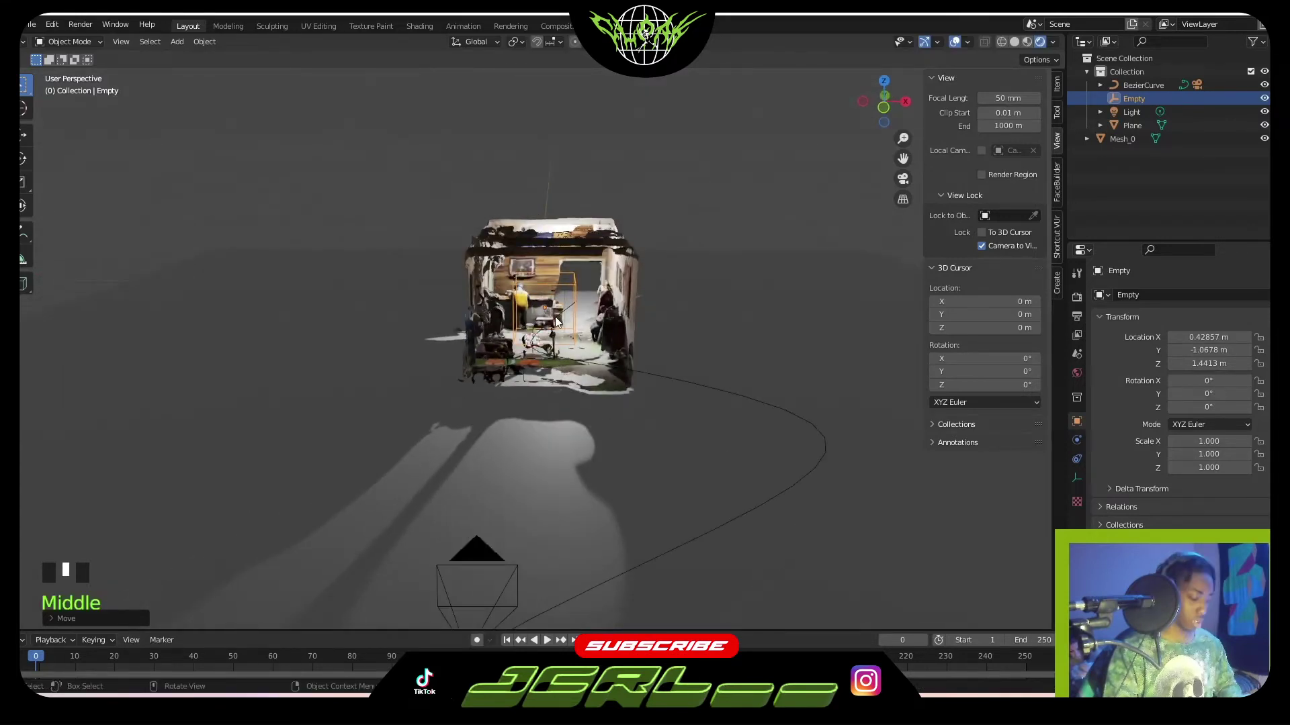
key("g")
key("x")
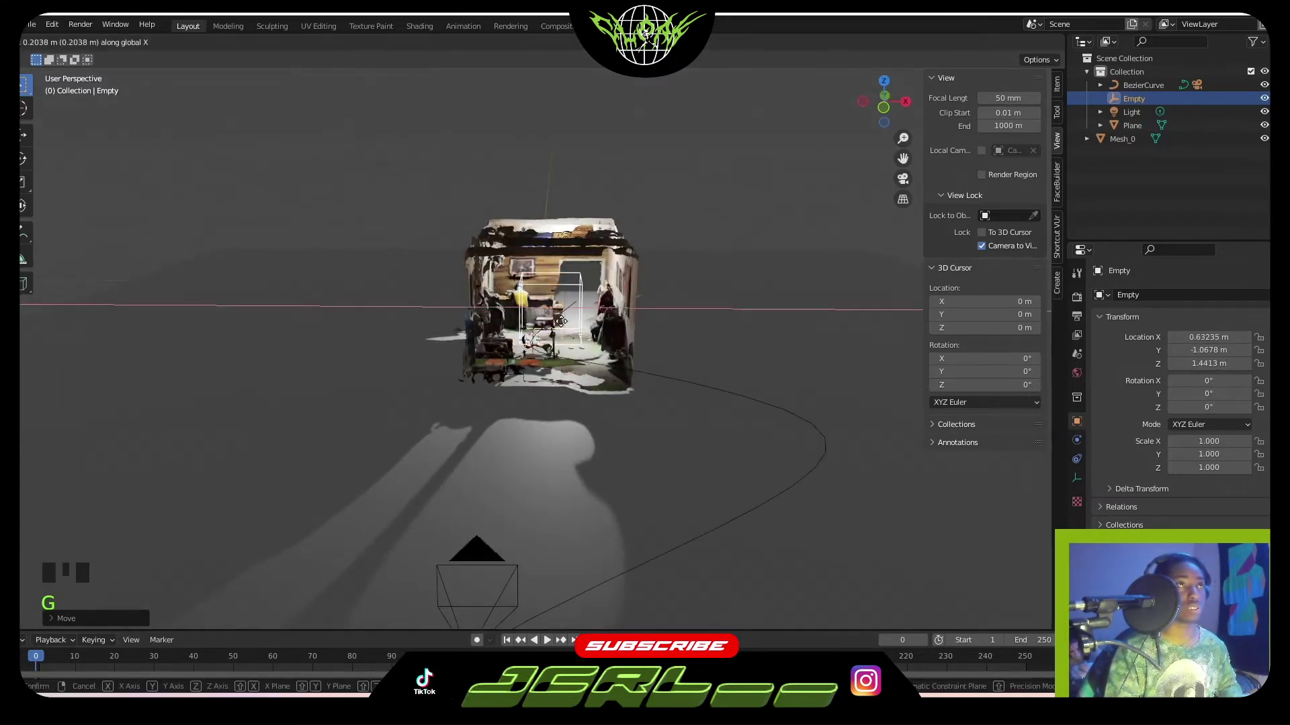
left_click(561, 321)
Add a Track To constraint to the camera with the Empty as its target
mouse_move(512, 397)
middle_mouse_down()
mouse_move(473, 425)
mouse_move(505, 389)
middle_mouse_up()
scroll(504, 390, "down", 1)
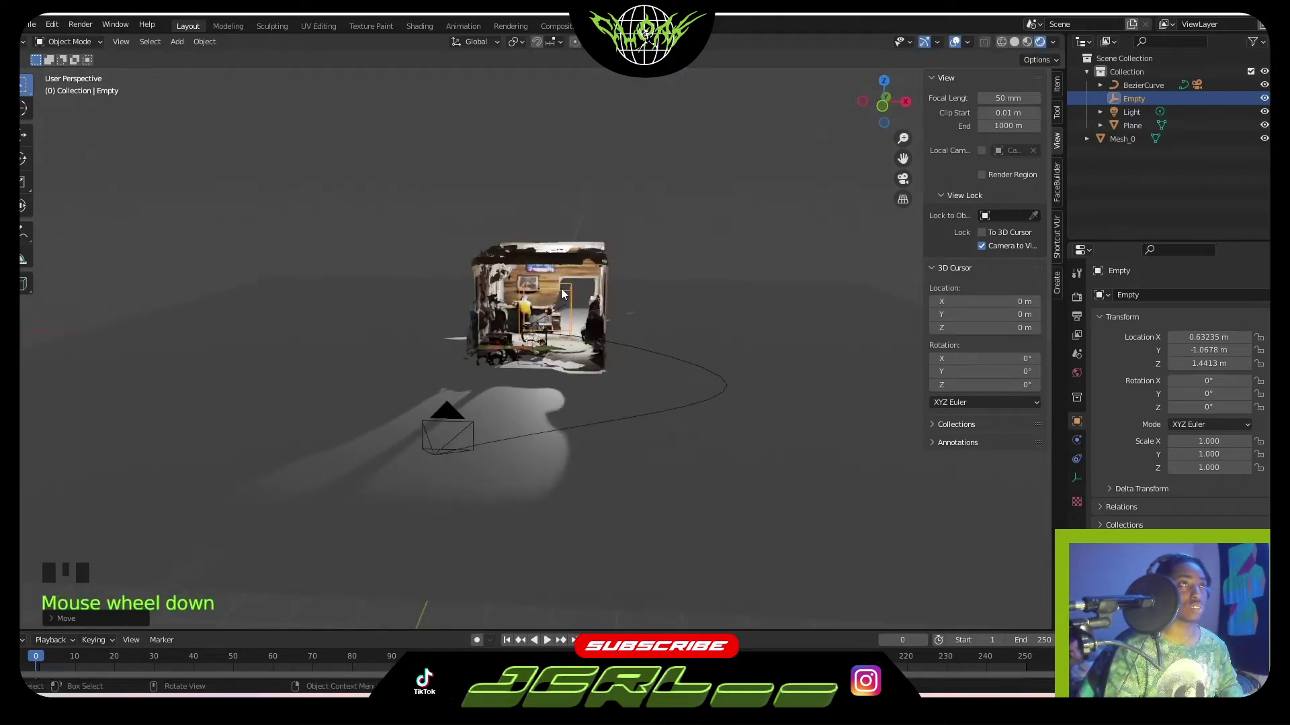
left_click(472, 429)
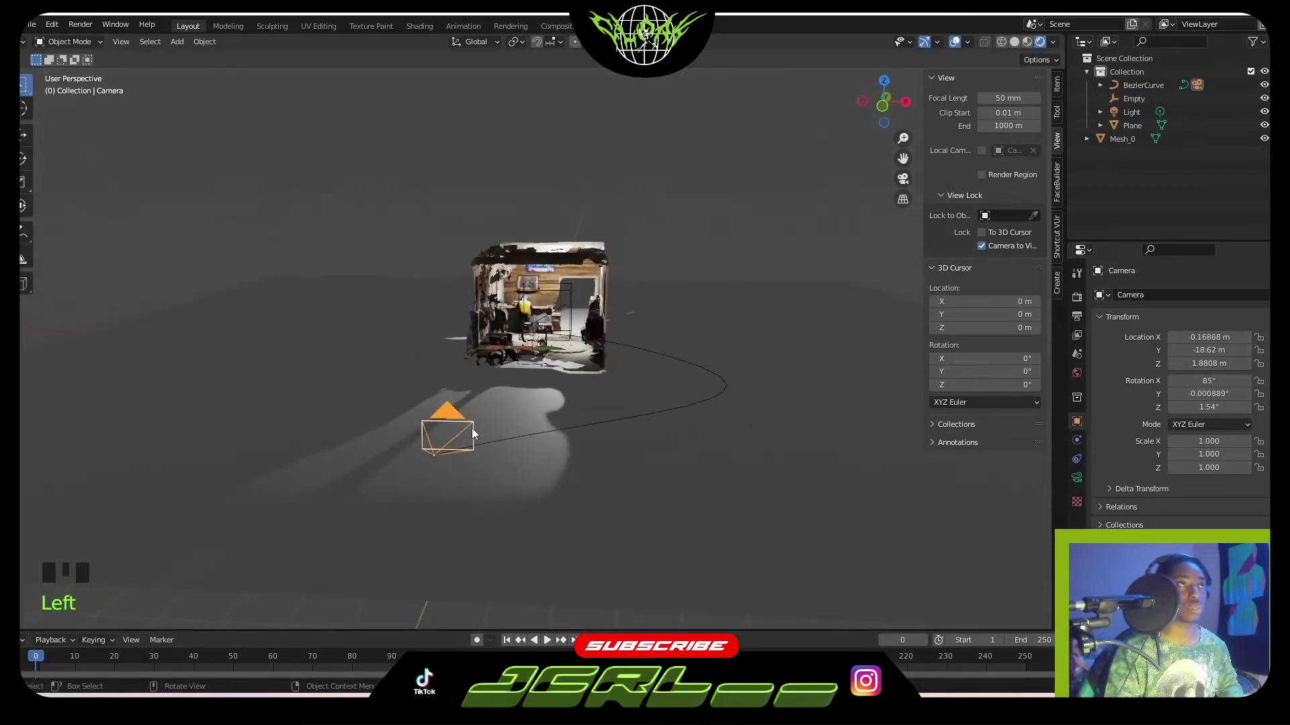
left_click(1073, 442)
left_click(1076, 458)
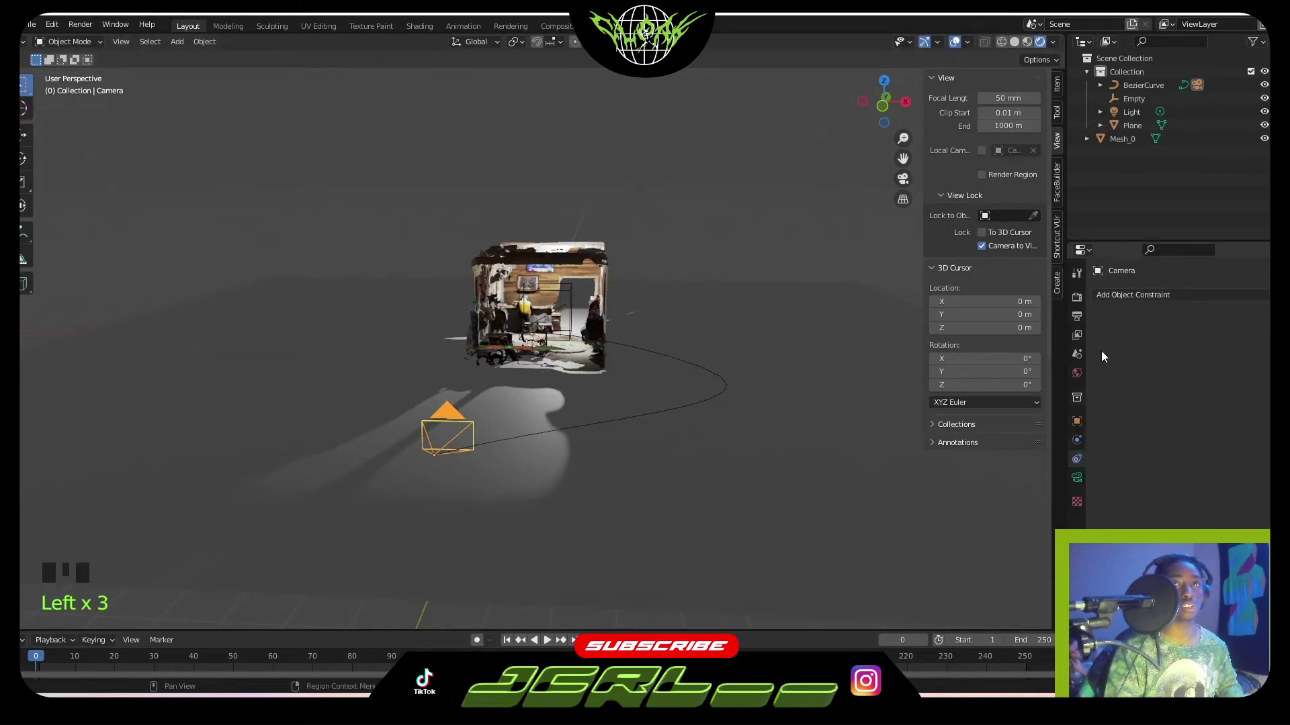
left_click(1174, 296)
left_click(1155, 392)
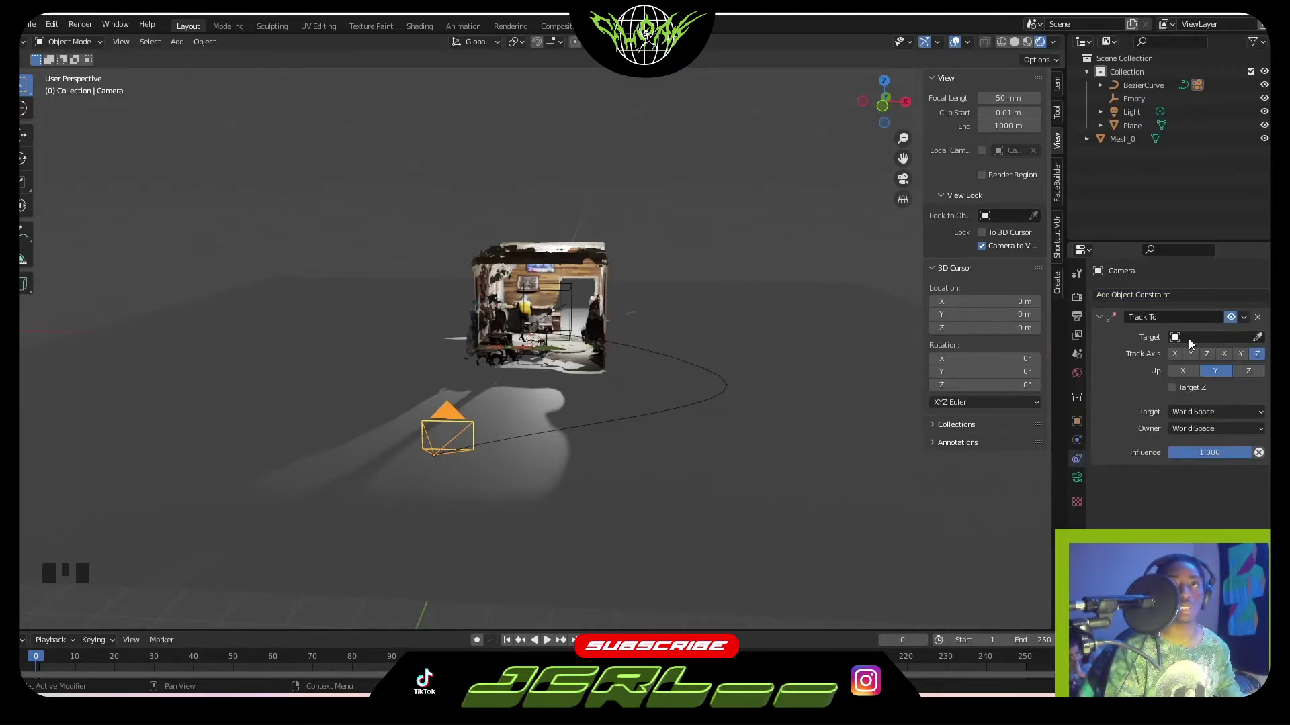
left_click(1188, 338)
left_click(1161, 384)
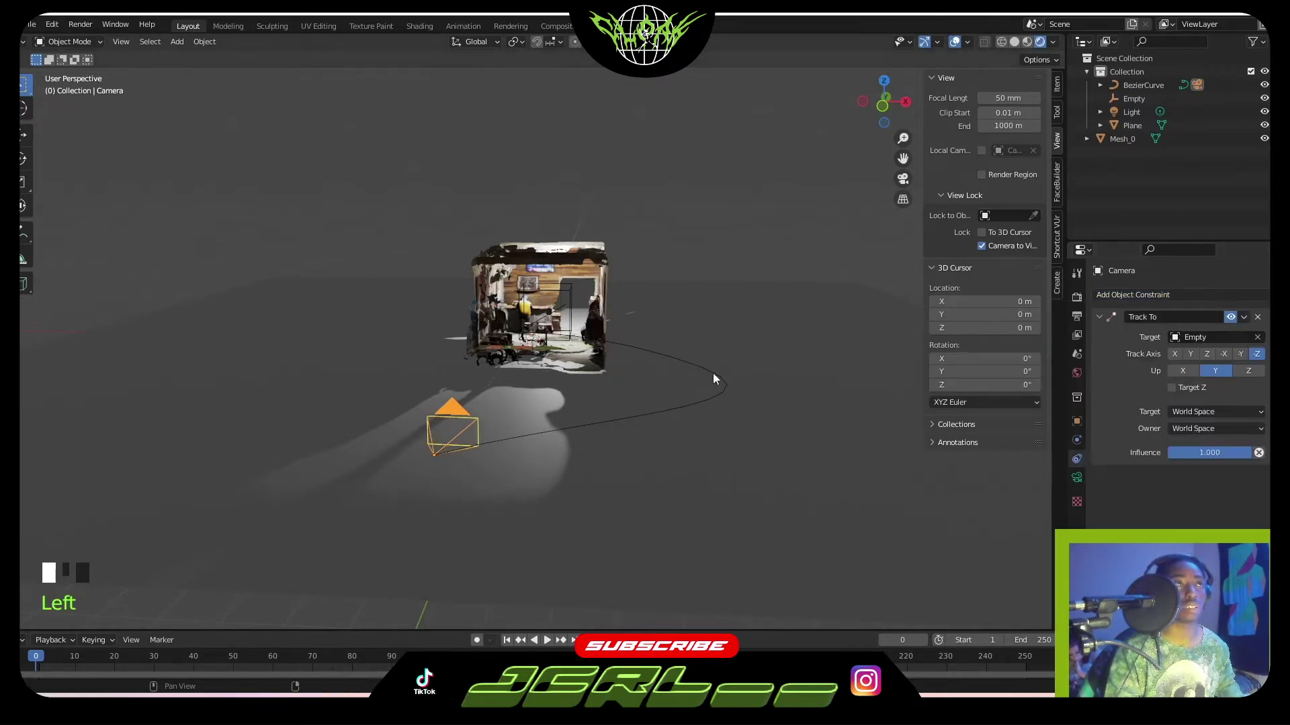
Play the animation from outside to check the camera's tracking along the curve, and return the timeline to frame 0
key("space")
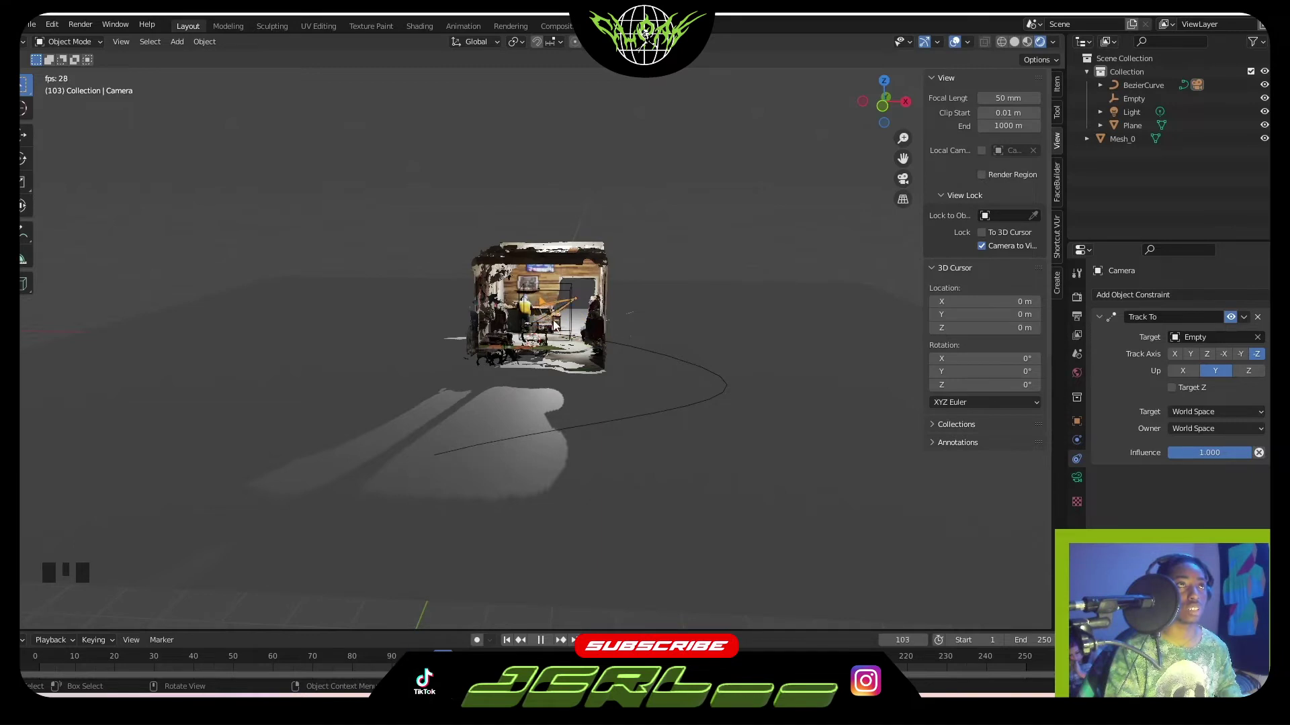
key("space")
key("Left")
left_click_drag(429, 648, 36, 620)
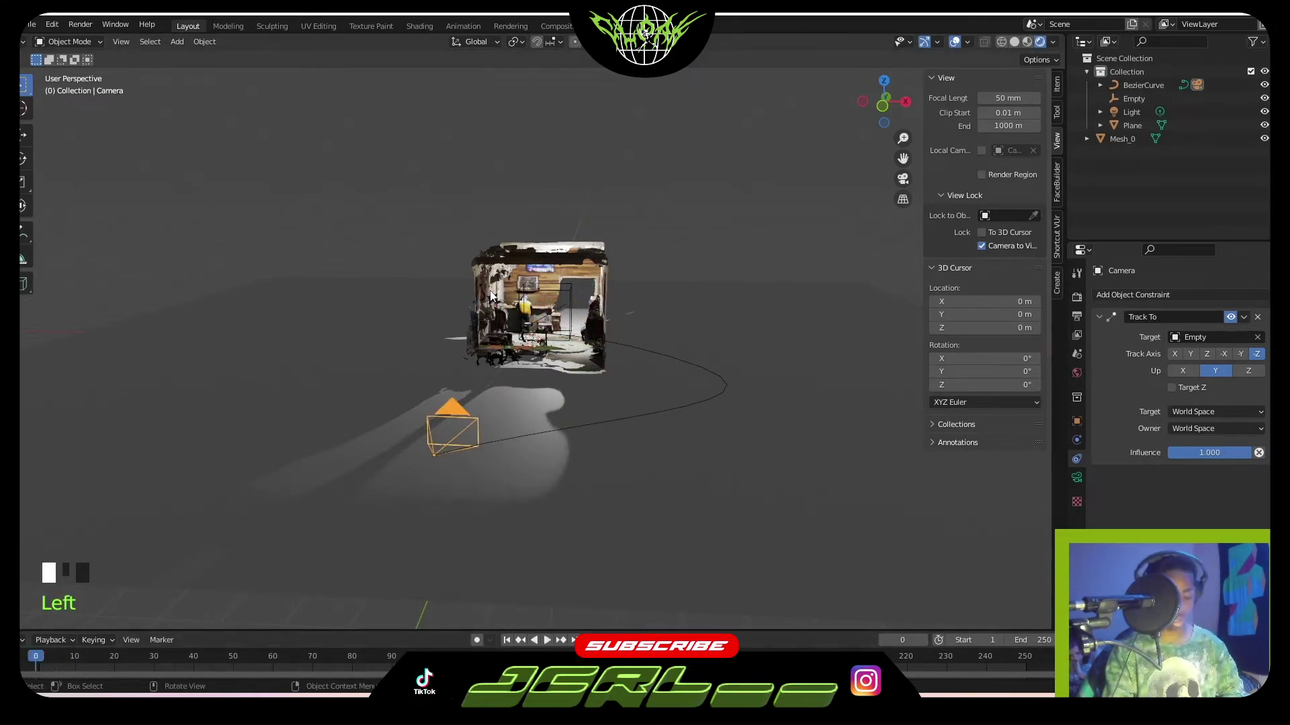
Preview the tracked animation through the camera and rewind to frame 0
key("KP_0")
key("space")
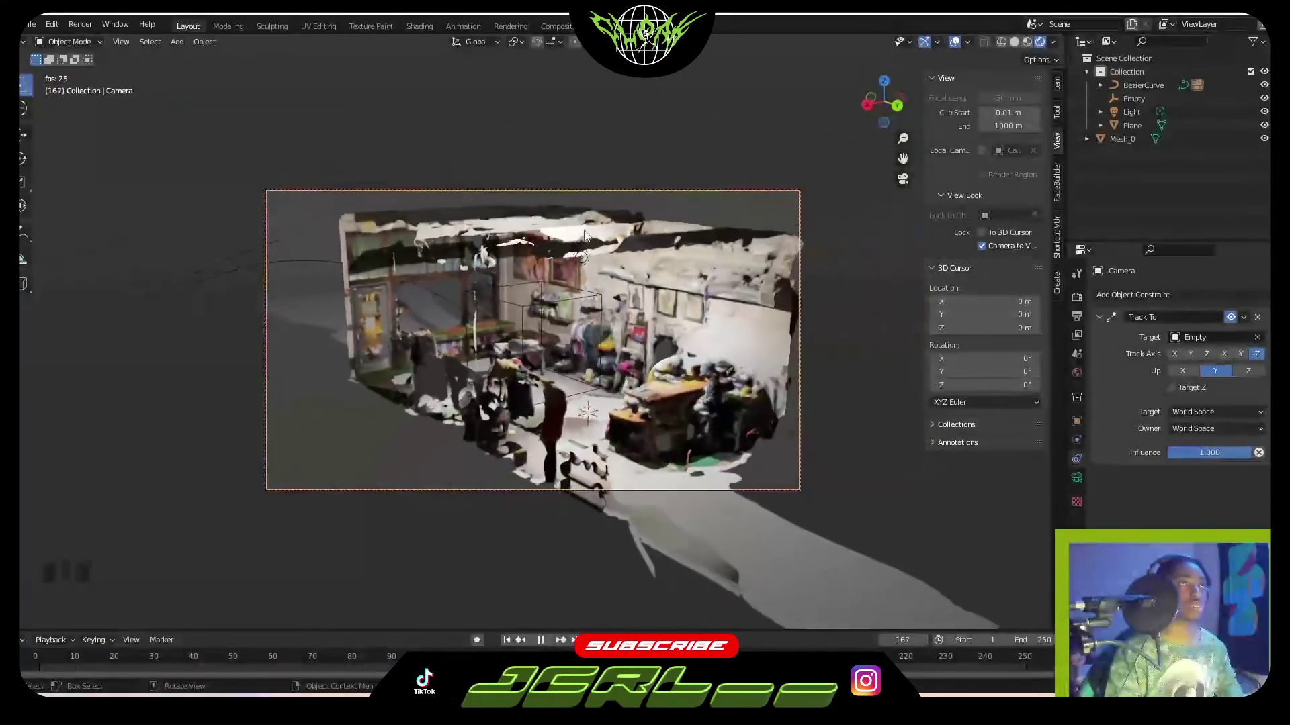
key("space")
left_click_drag(722, 656, 41, 612)
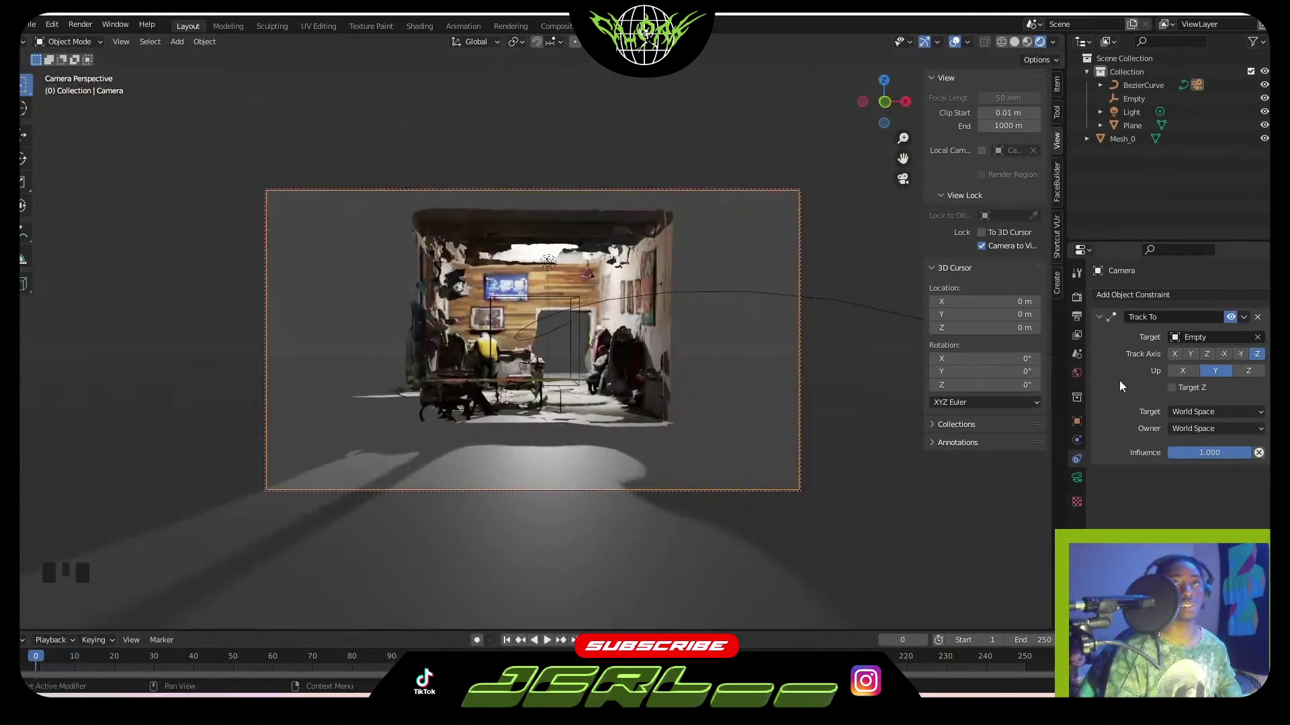
Set the camera's focal length to 29 mm
left_click(1076, 477)
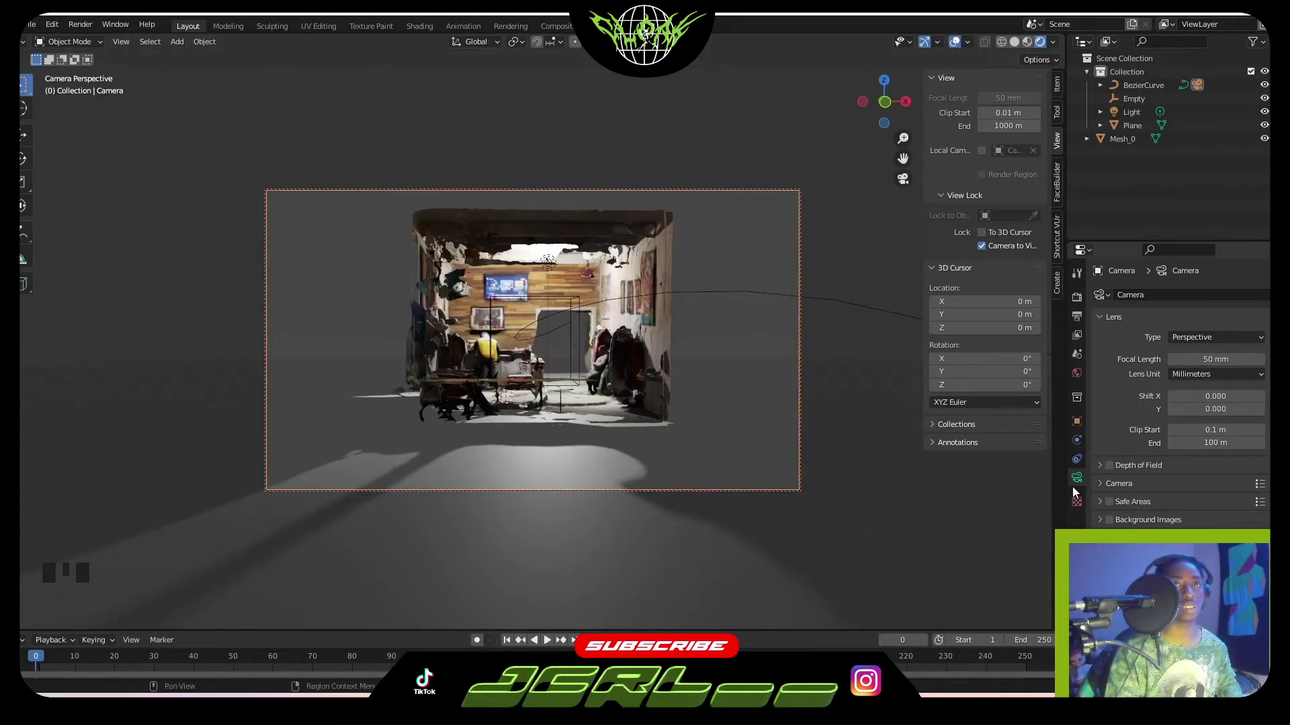
left_click_drag(1211, 358, 1181, 358)
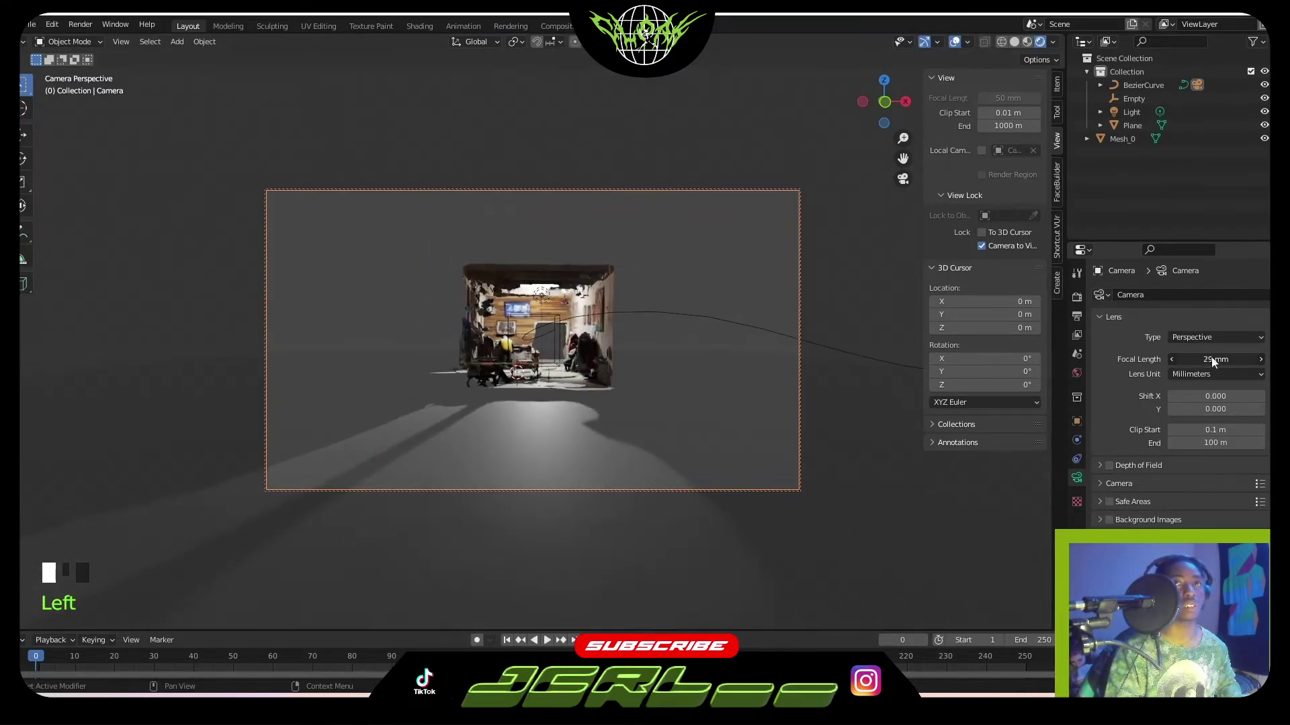
left_click(663, 313)
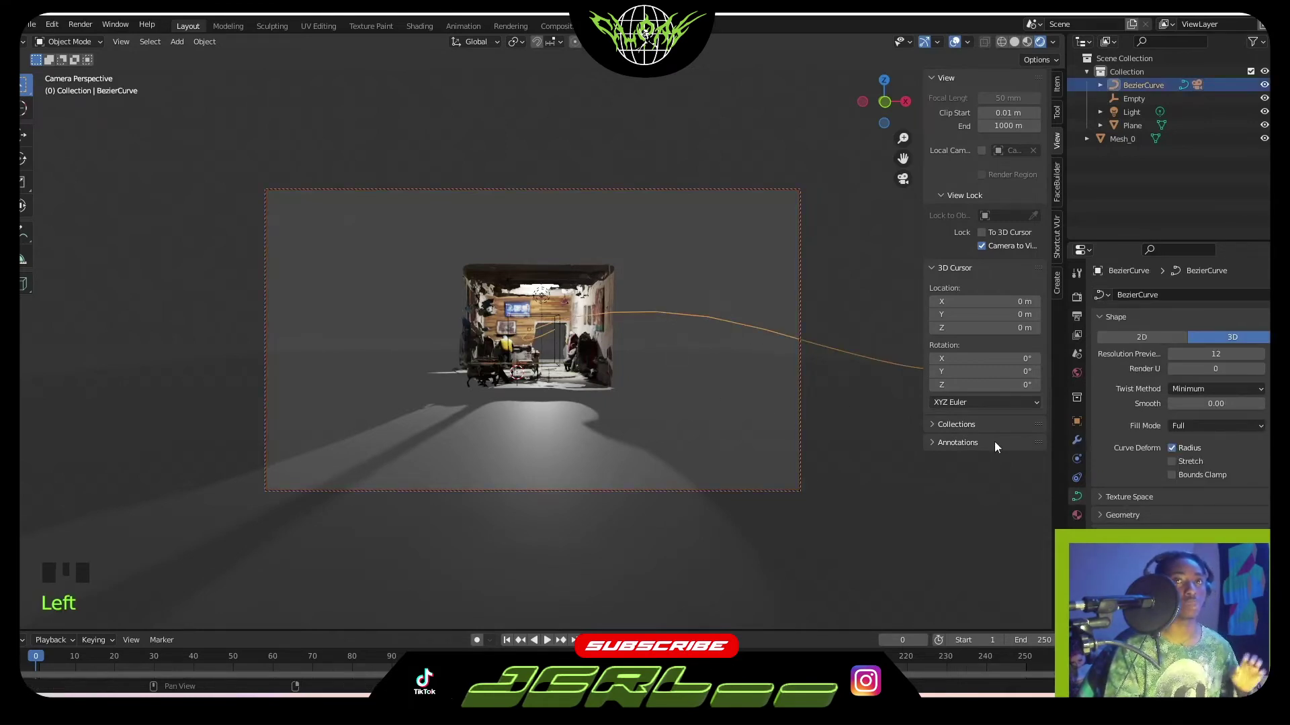
scroll(674, 329, "down", 2)
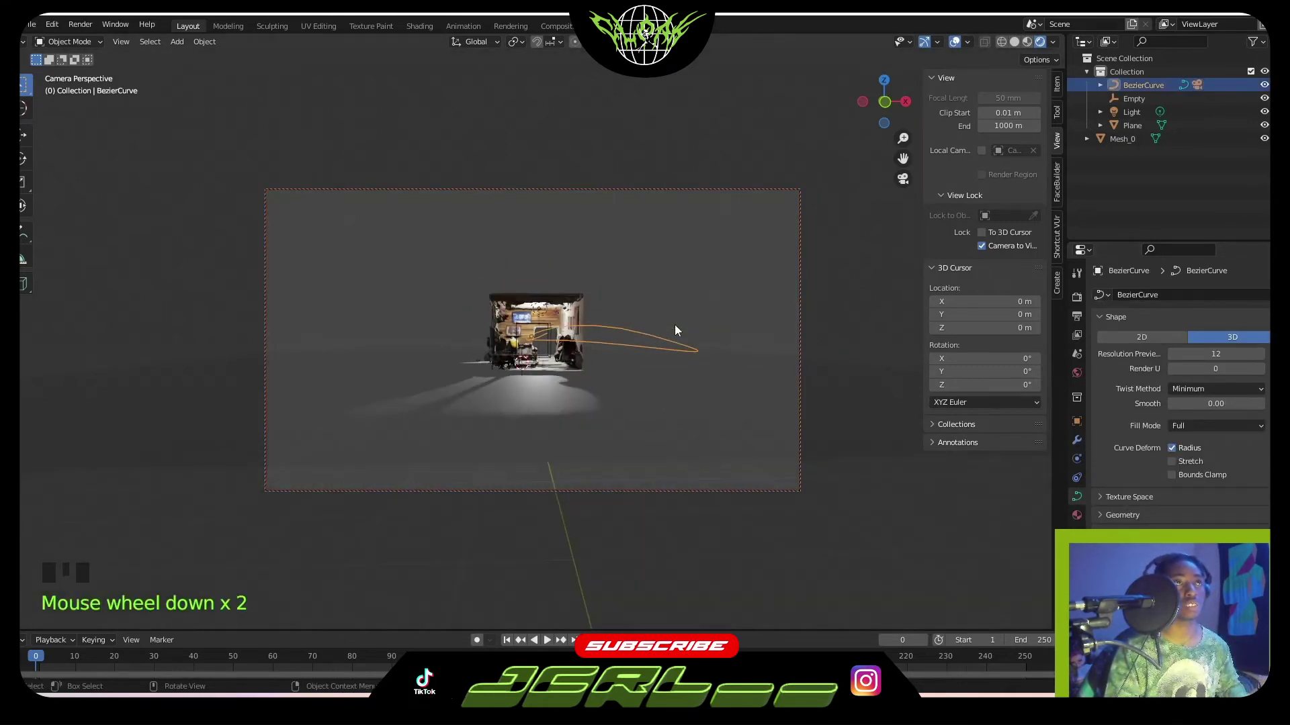
key("ctrl+z")
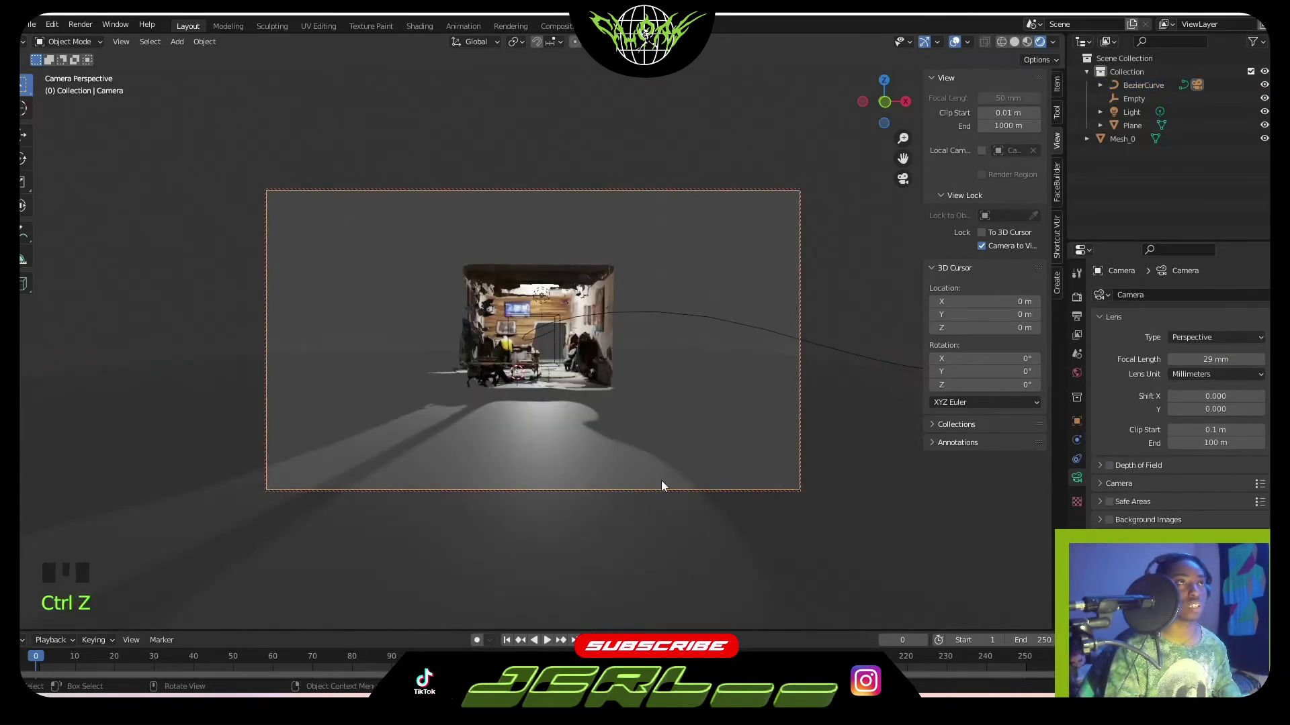
left_click(696, 374)
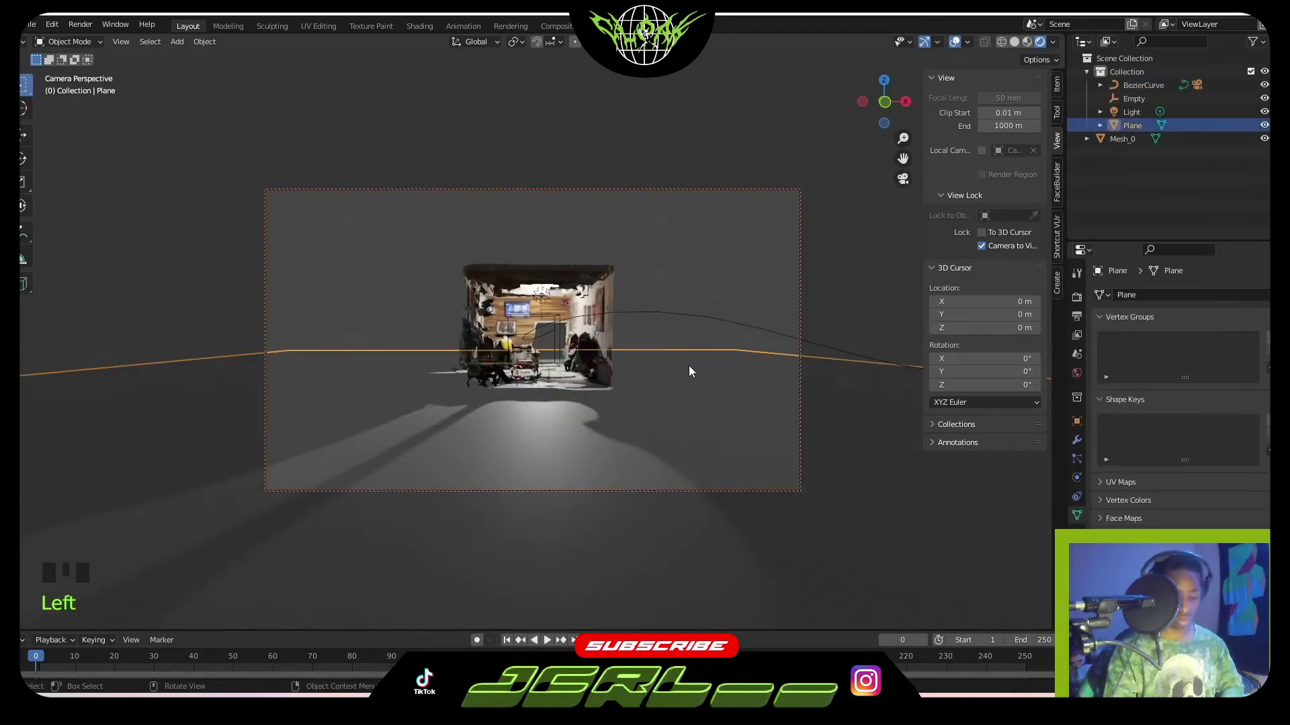
key("KP_0")
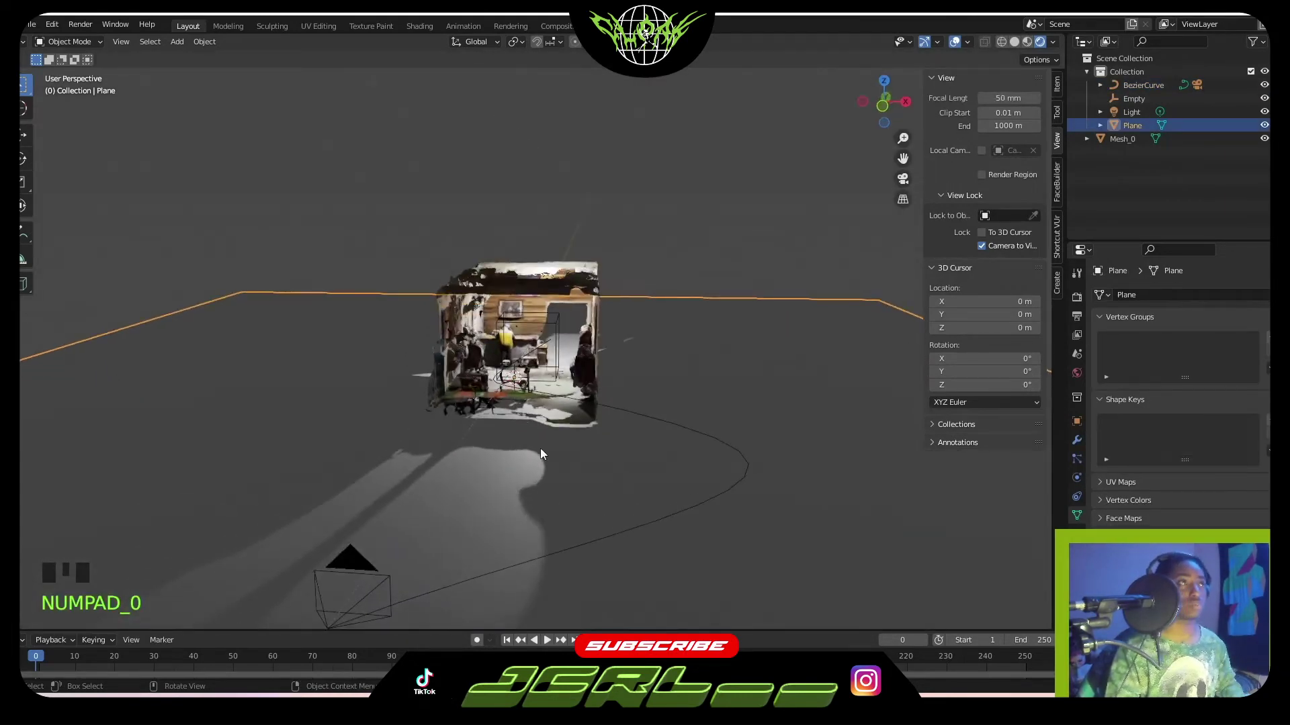
scroll(544, 443, "down", 1)
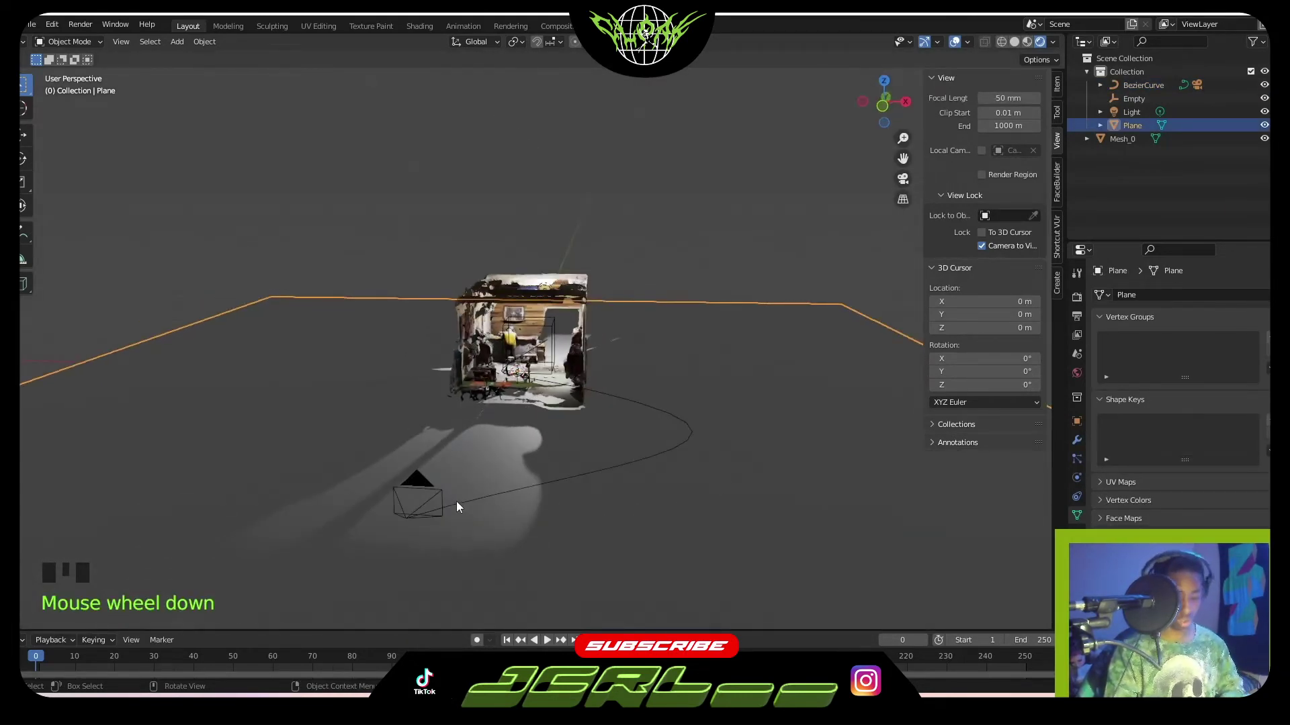
key("KP_0")
scroll(496, 433, "up", 3)
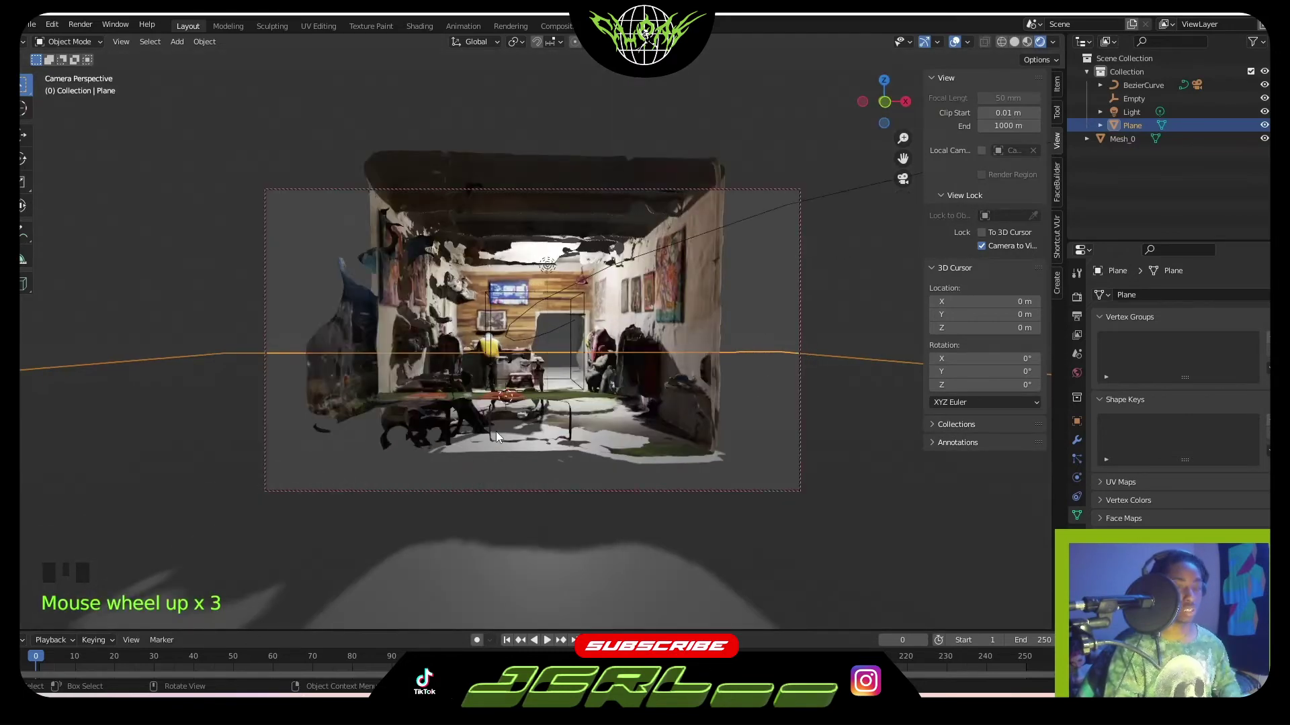
key("KP_0")
middle_click_drag(494, 434, 466, 455)
scroll(424, 433, "down", 2)
scroll(424, 433, "down", 1)
middle_click_drag(699, 481, 509, 469)
scroll(523, 438, "down", 2)
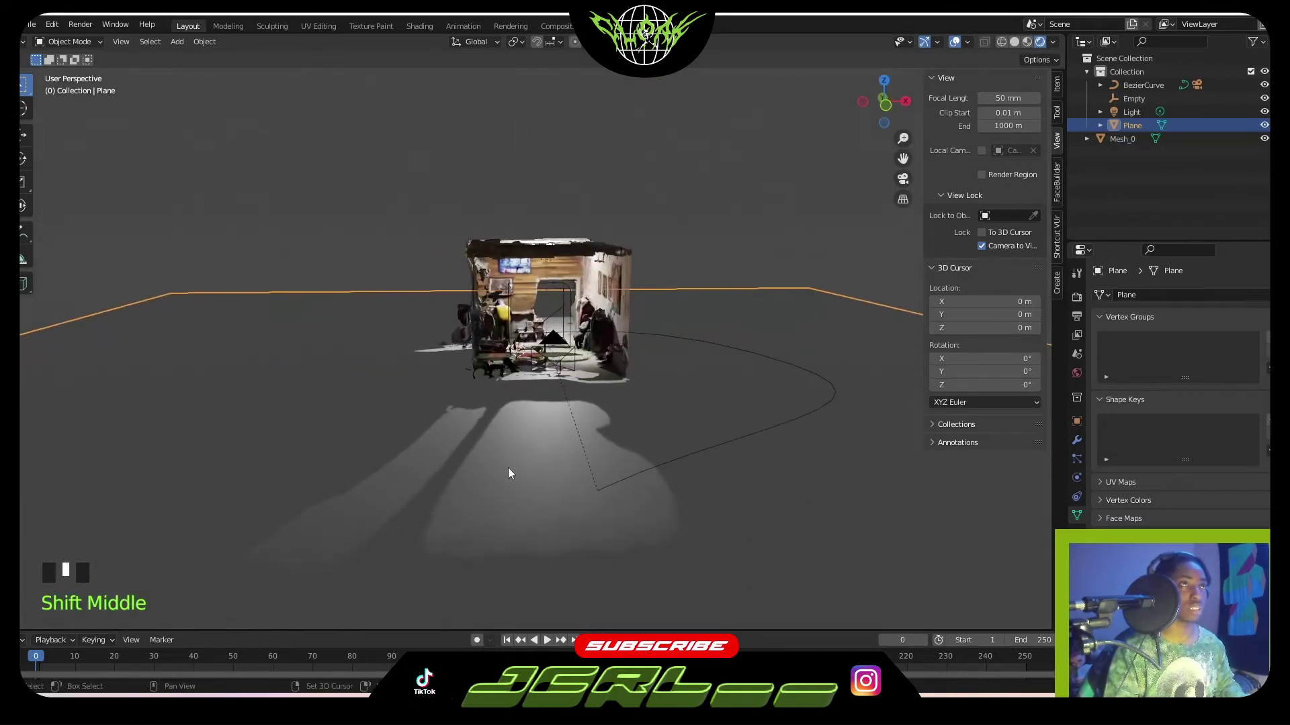
key("ctrl+z")
Select the Bezier curve and expand its Geometry and Start & End Mapping settings to reach the Path Animation options
middle_click_drag(679, 443, 541, 417)
scroll(539, 413, "down", 2)
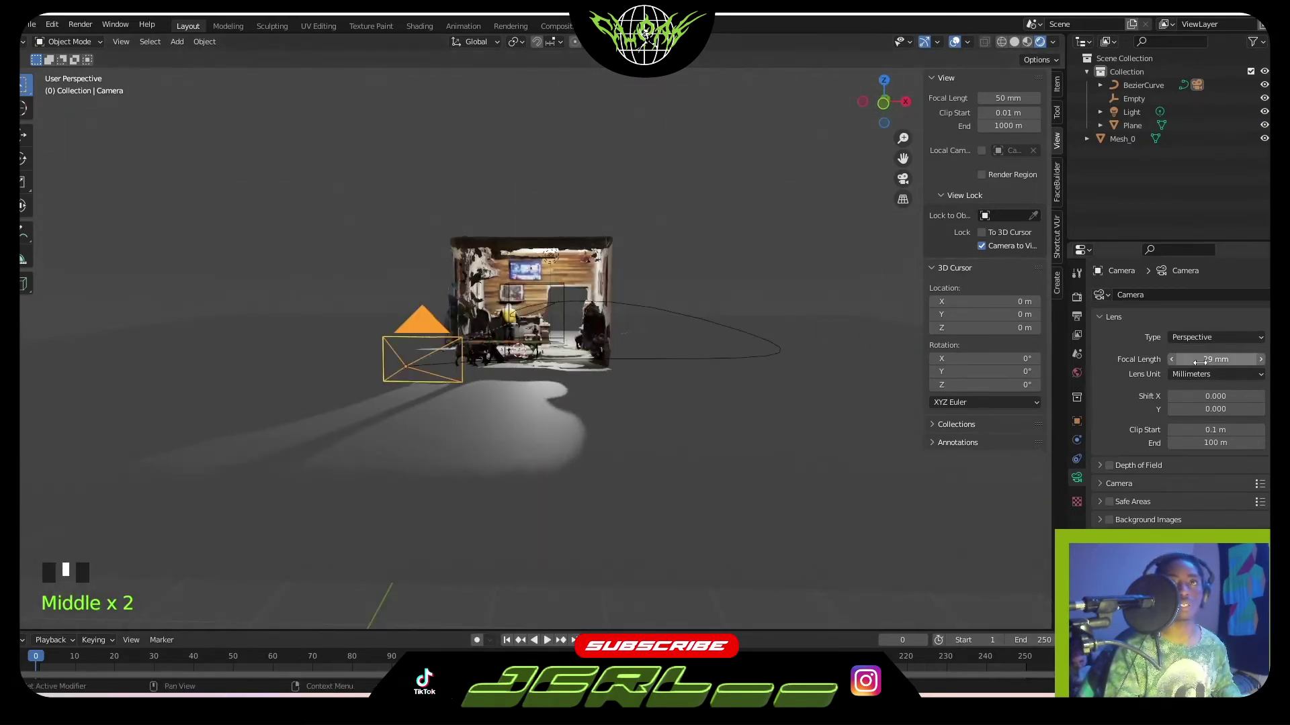
left_click(640, 357)
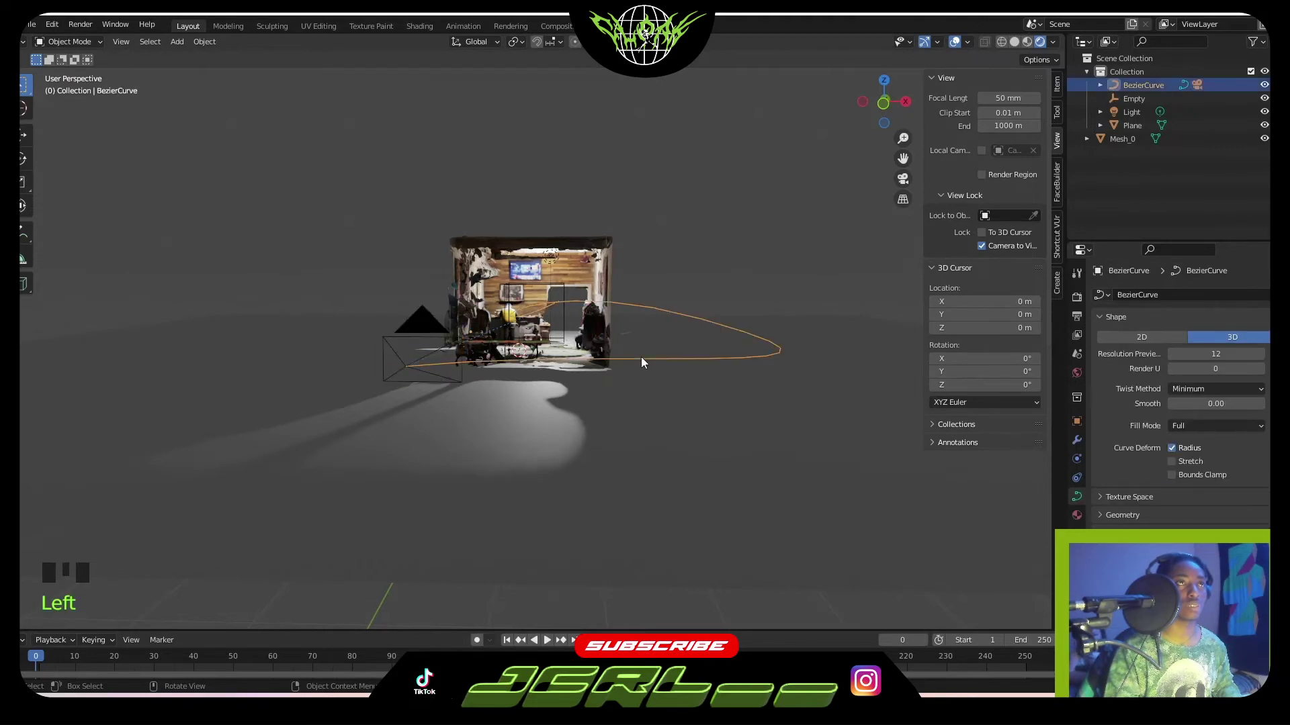
left_click(1107, 516)
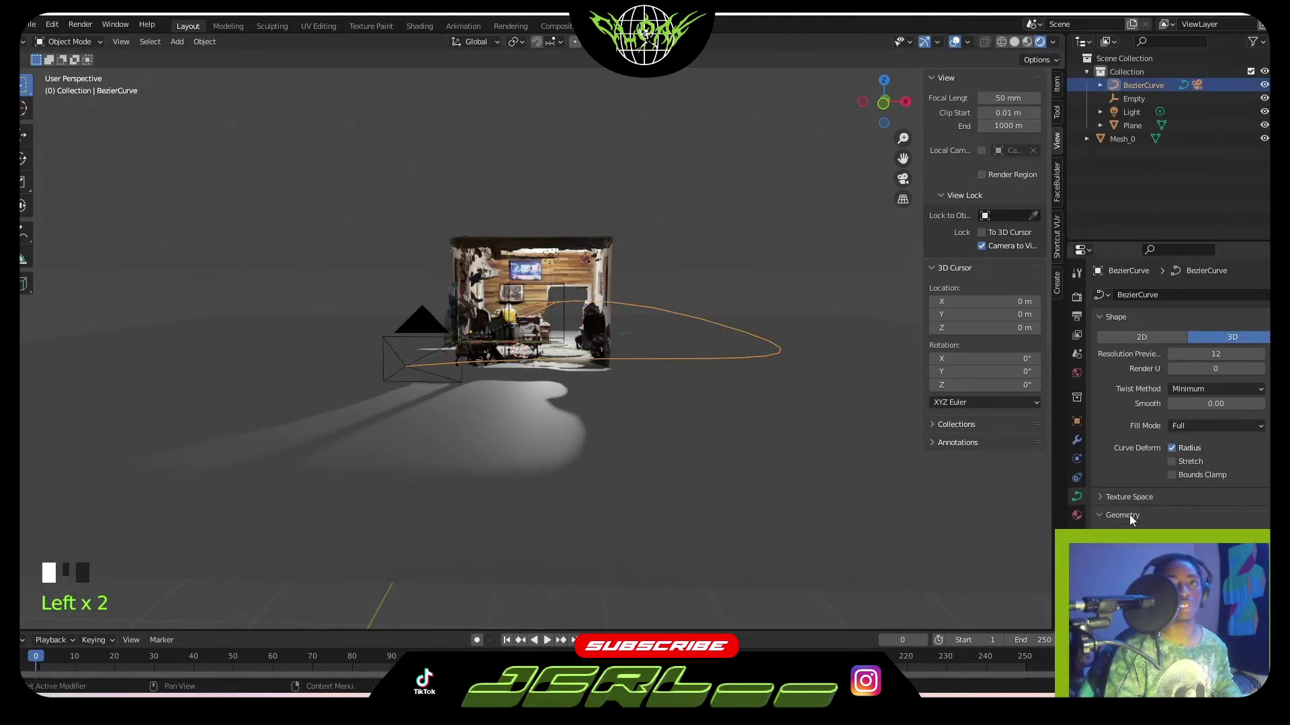
scroll(1111, 501, "down", 5)
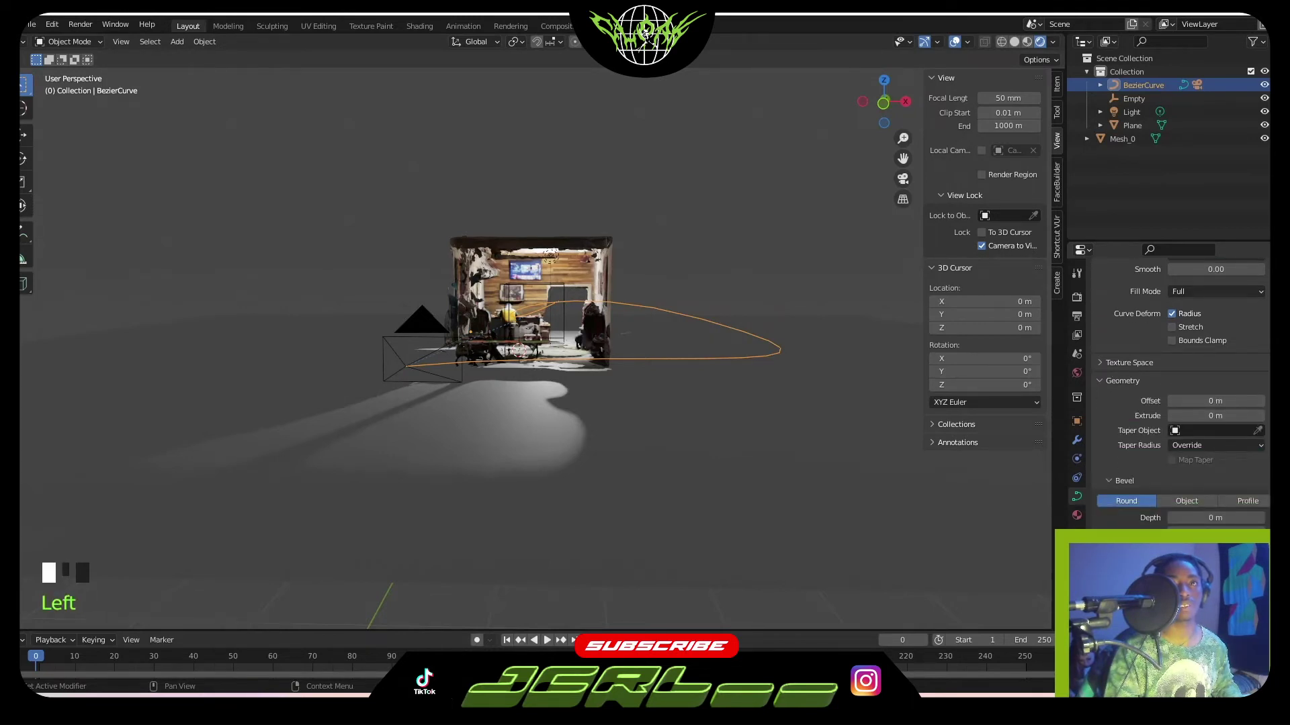
scroll(1180, 403, "down", 2)
left_click(1109, 514)
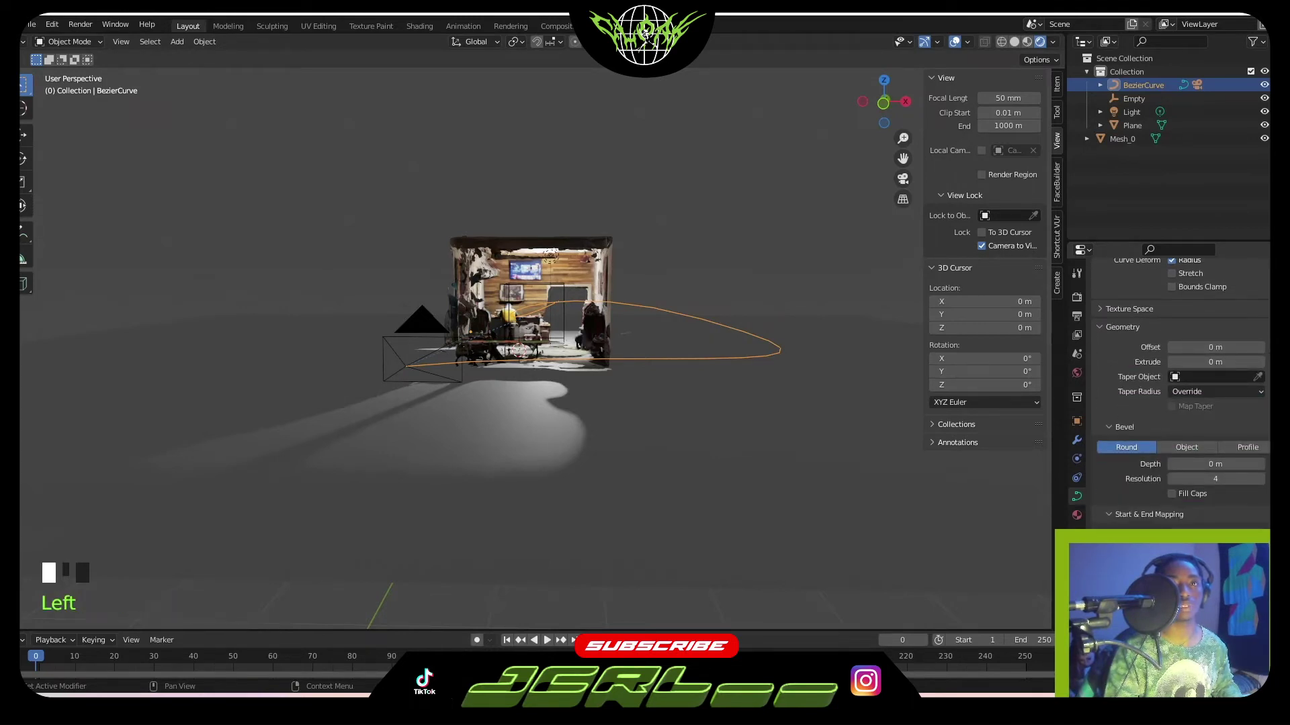
scroll(1142, 470, "down", 3)
Try a different Path Animation frame count on the Bezier curve and play the animation briefly
left_click(1209, 548)
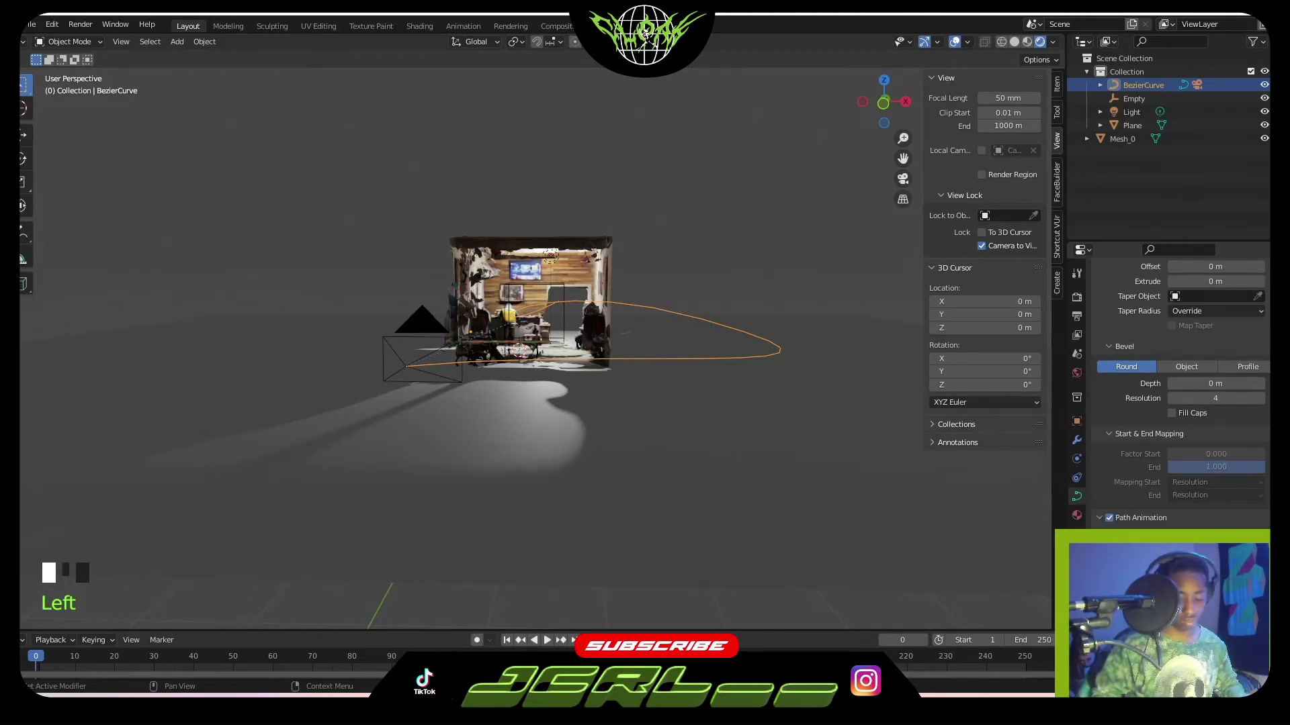
key("KP_0")
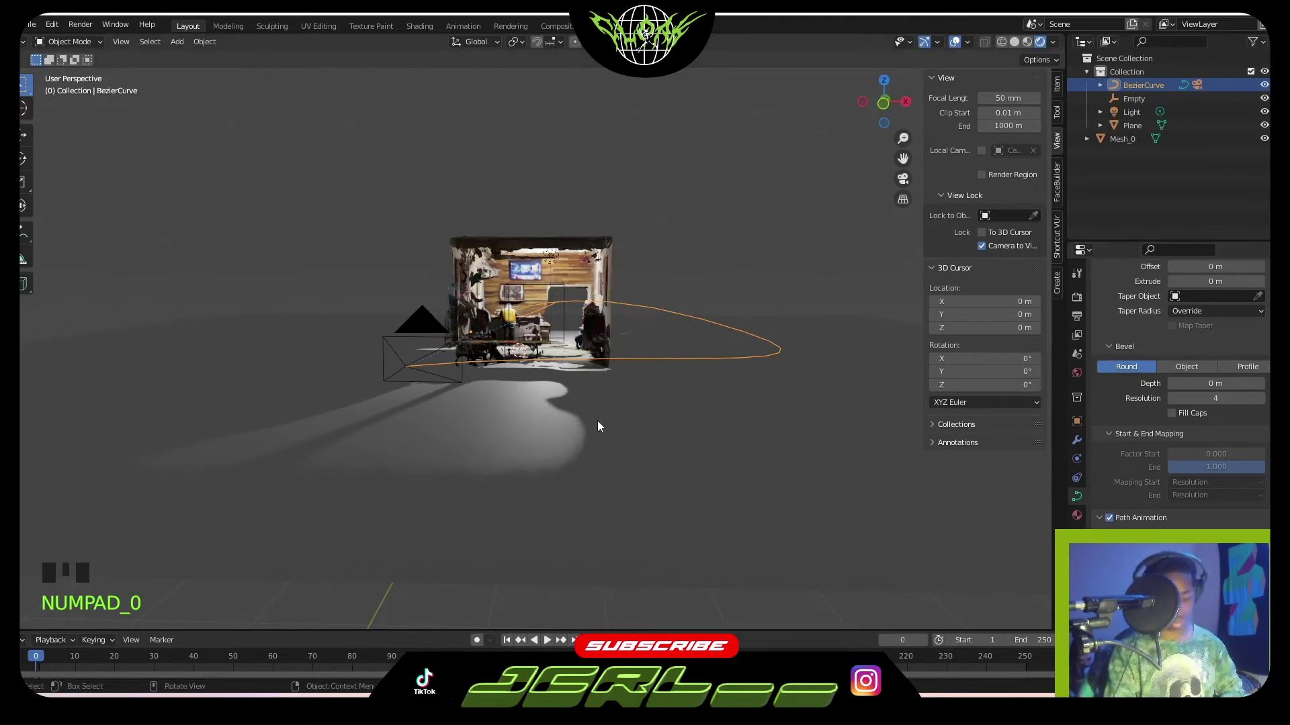
key("space")
key("space")
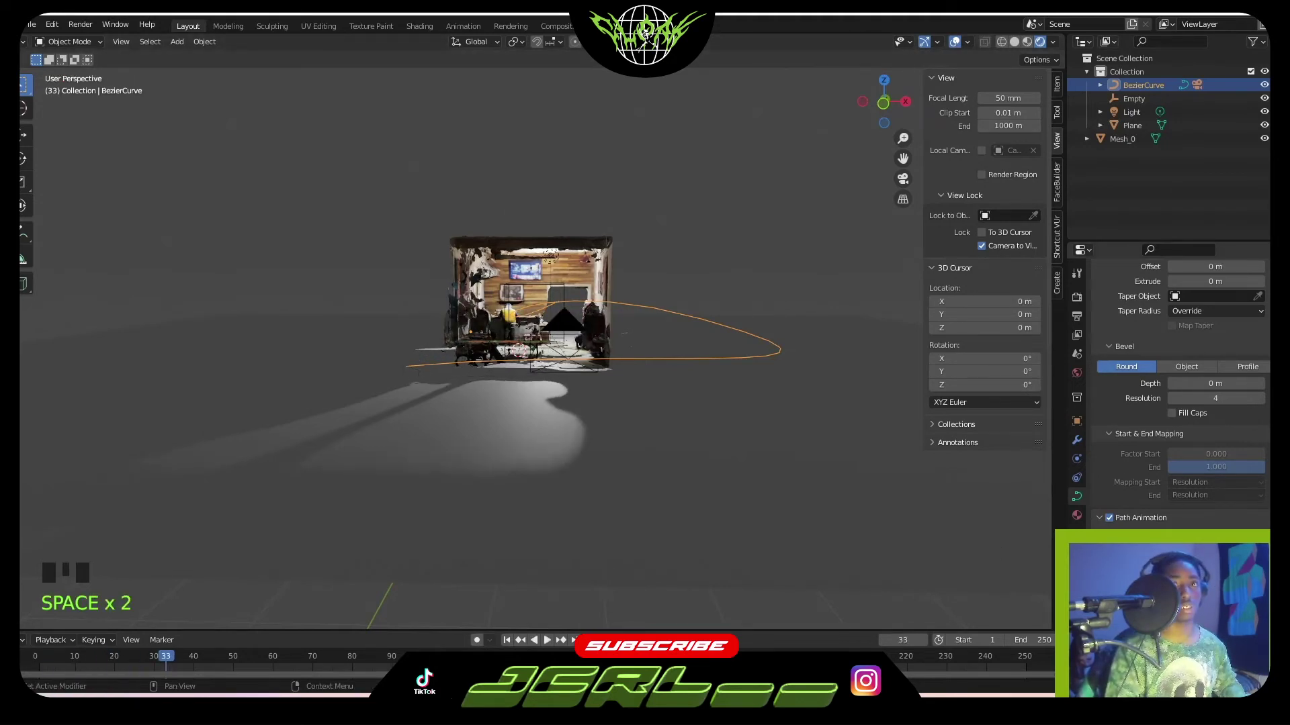
Try a lower Path Animation frame count on the curve, return to frame 0 and replay the camera's movement
key("Left")
key("KP_0")
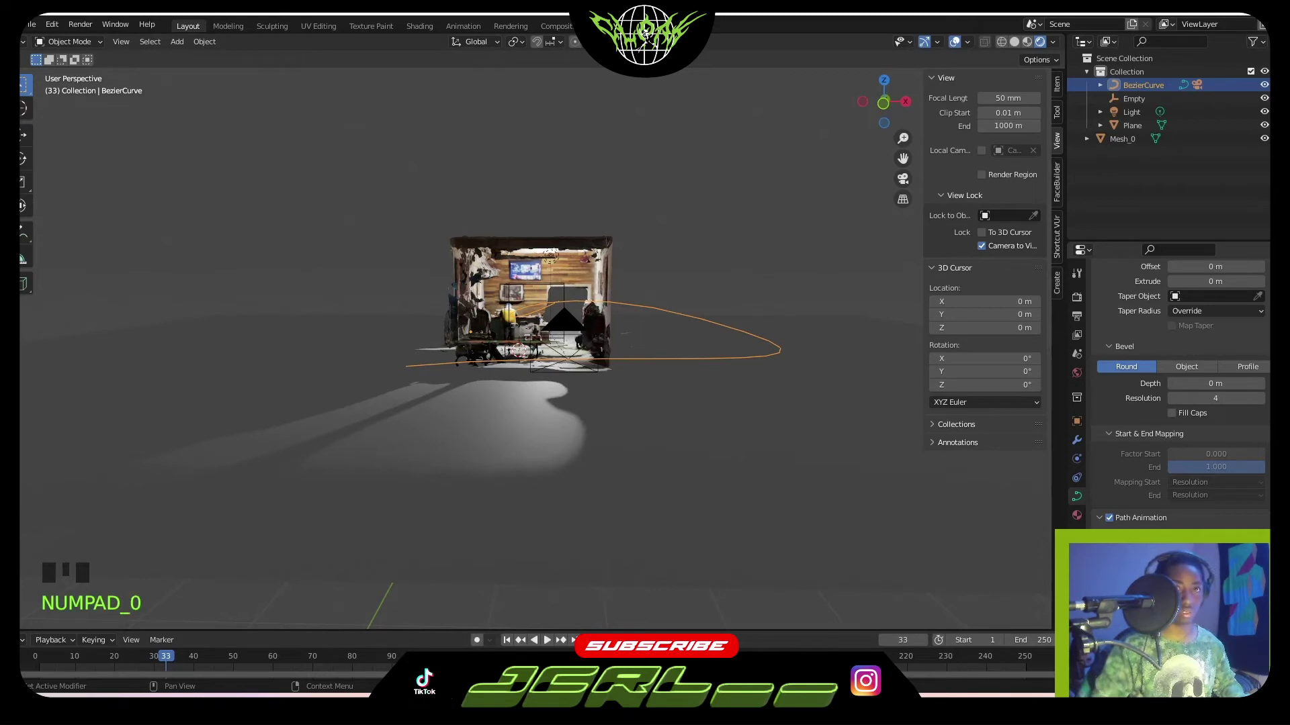
key("BackSpace")
key("BackSpace")
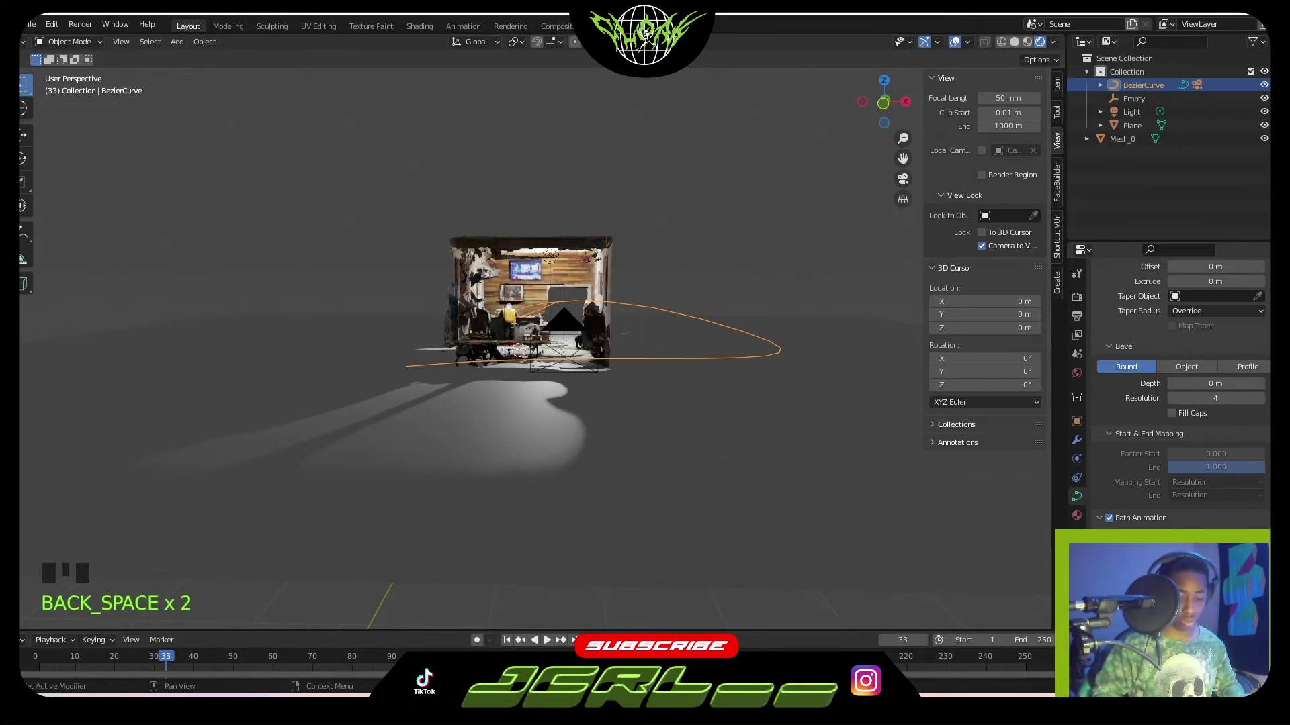
key("Return")
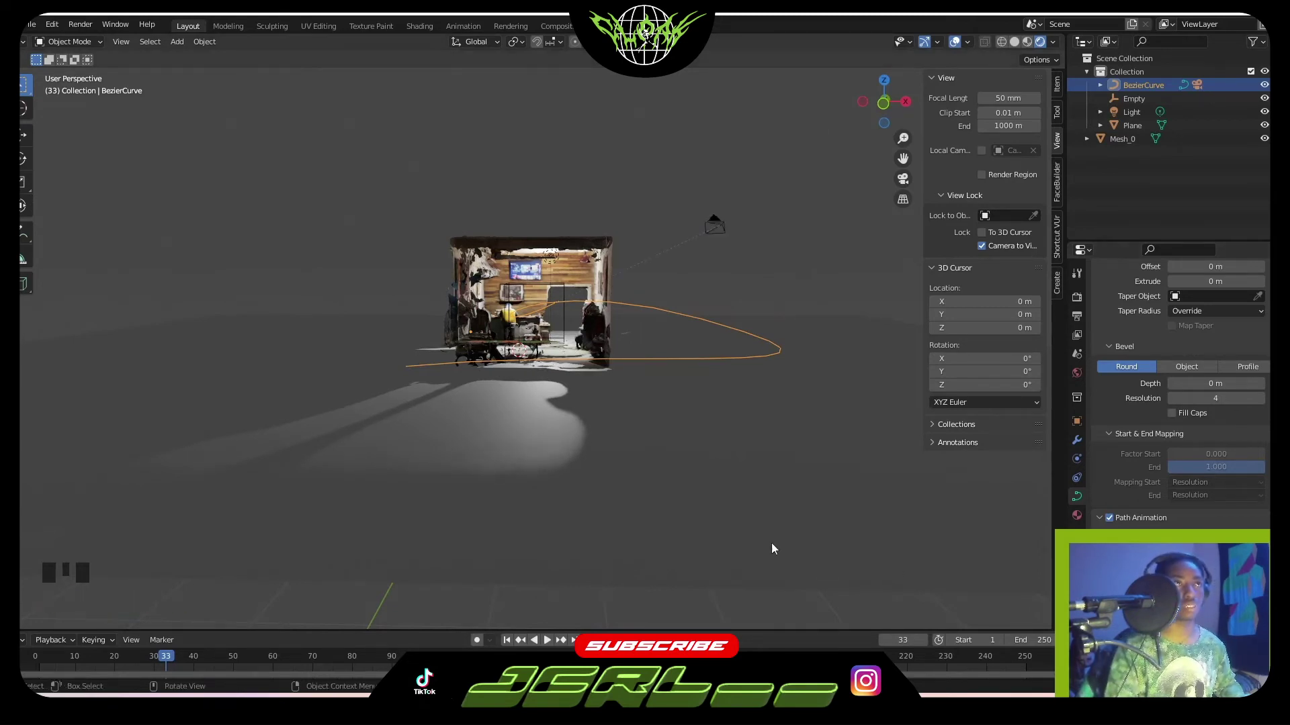
left_click_drag(155, 654, 37, 656)
key("space")
key("space")
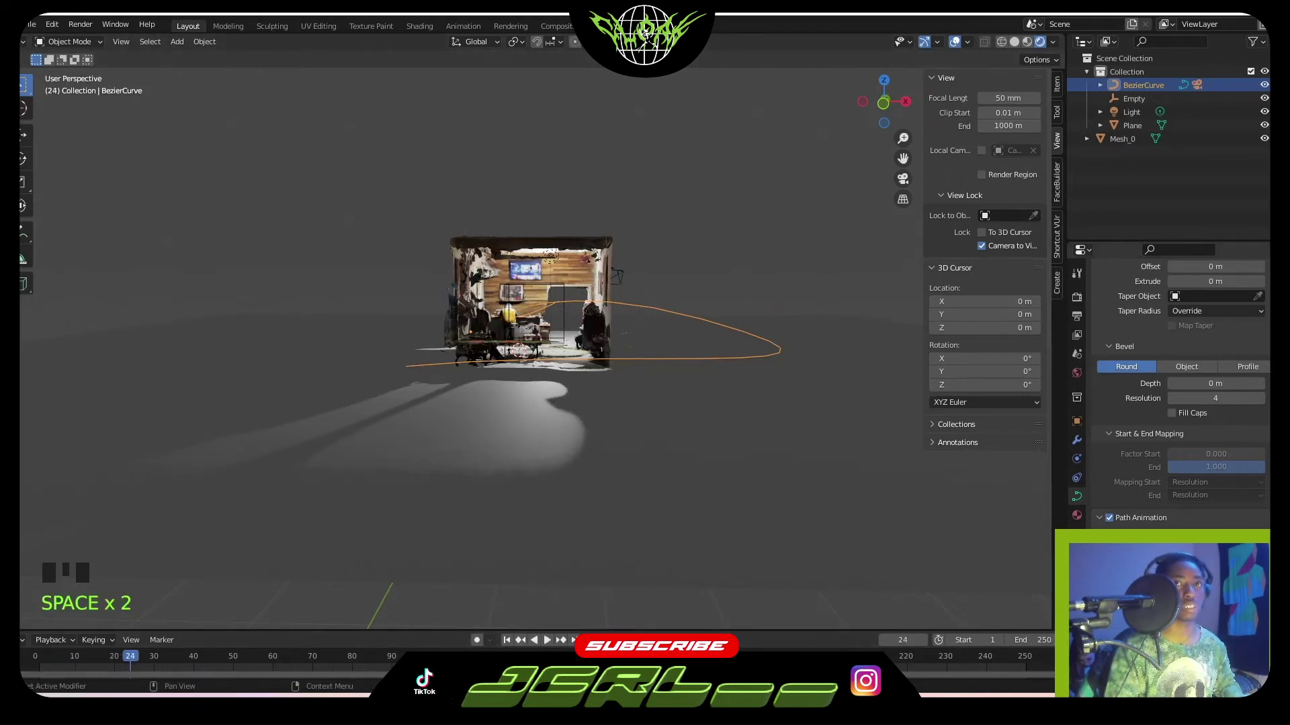
Set the curve's Path Animation frames to 500, play the animation from outside, and return to frame 0
left_click(1216, 535)
key("KP_0")
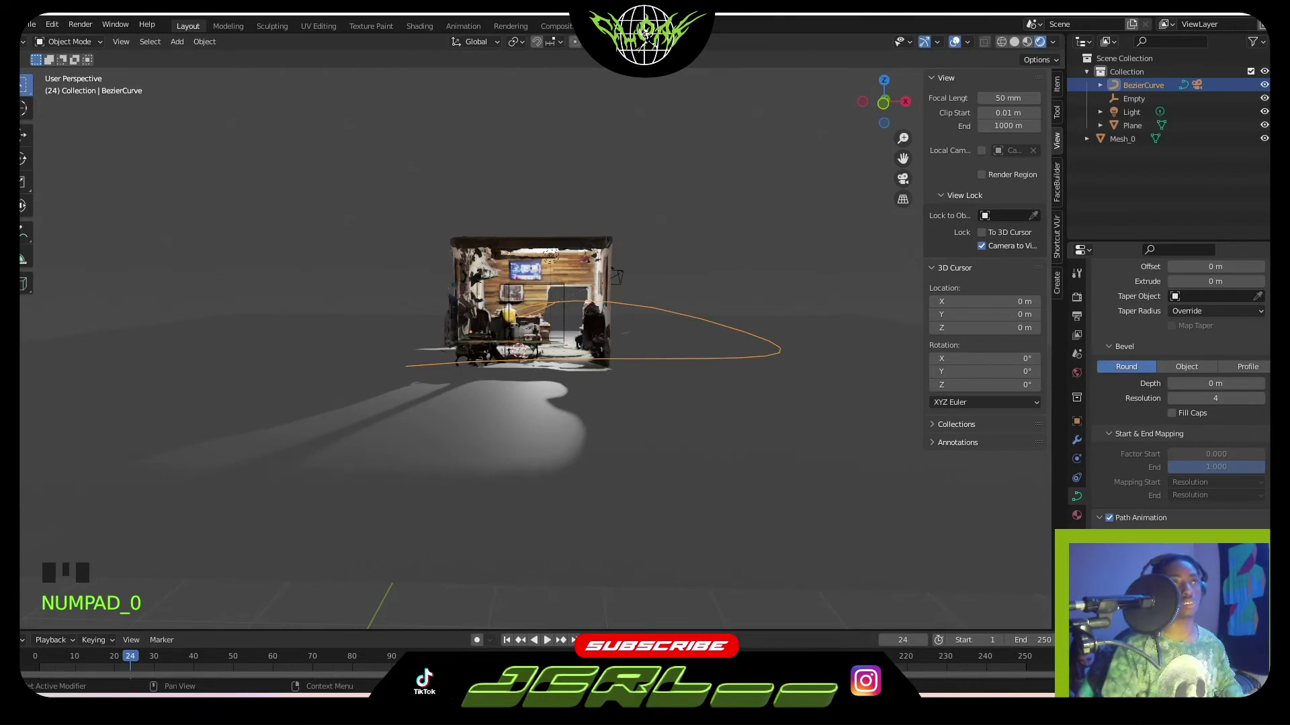
left_click(36, 659)
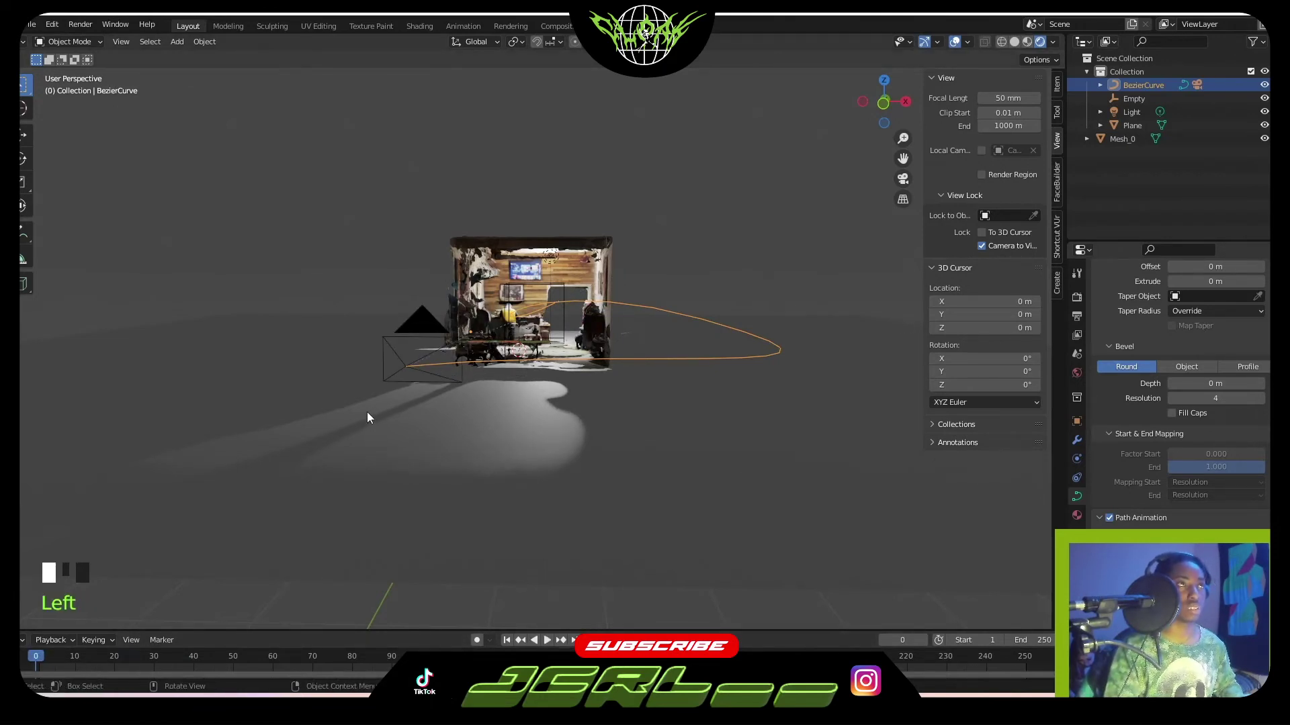
key("space")
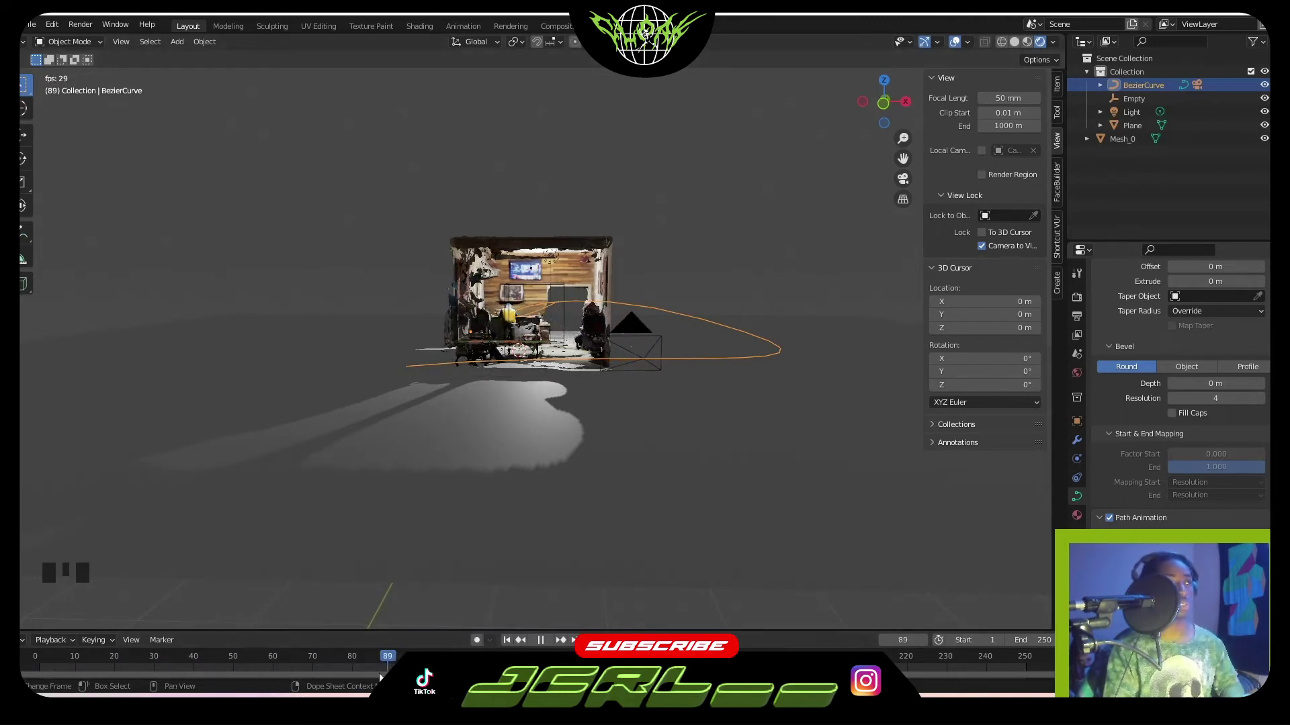
key("space")
left_click_drag(376, 661, 48, 661)
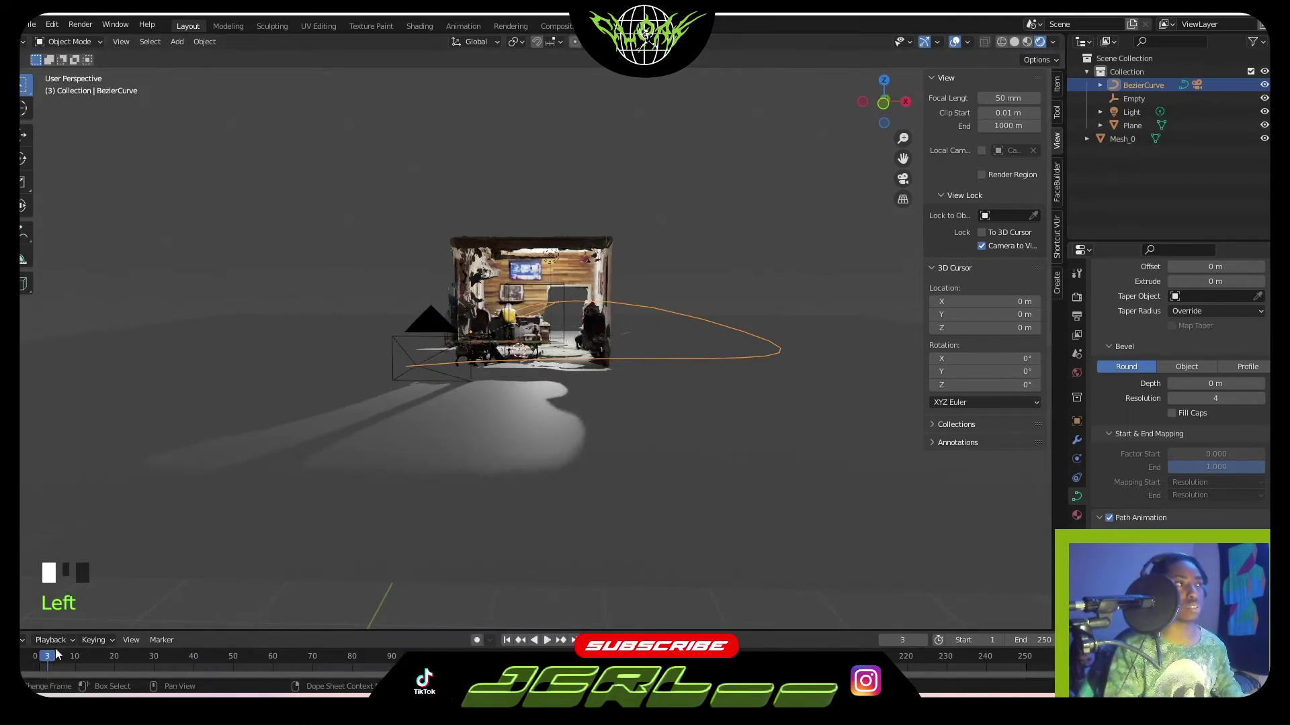
left_click(35, 662)
Switch to the camera view and play the animation from frame 0 to check its speed
key("KP_0")
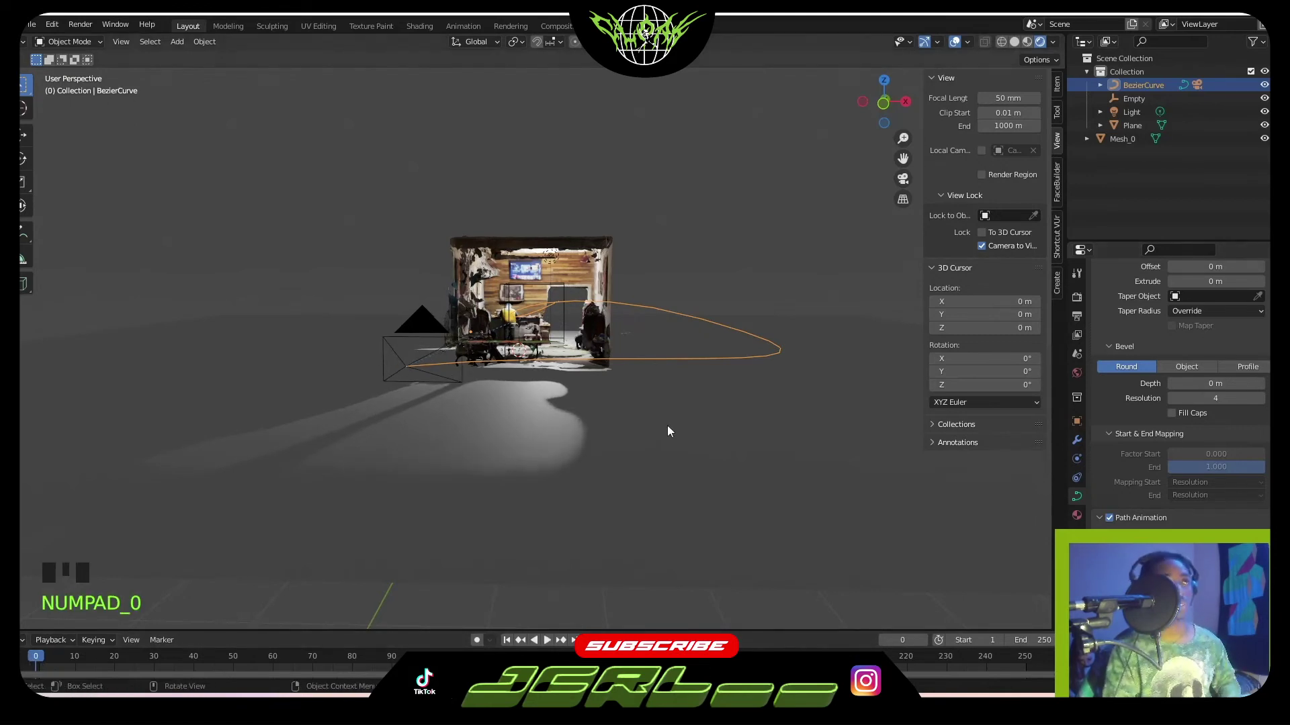
key("KP_0")
key("space")
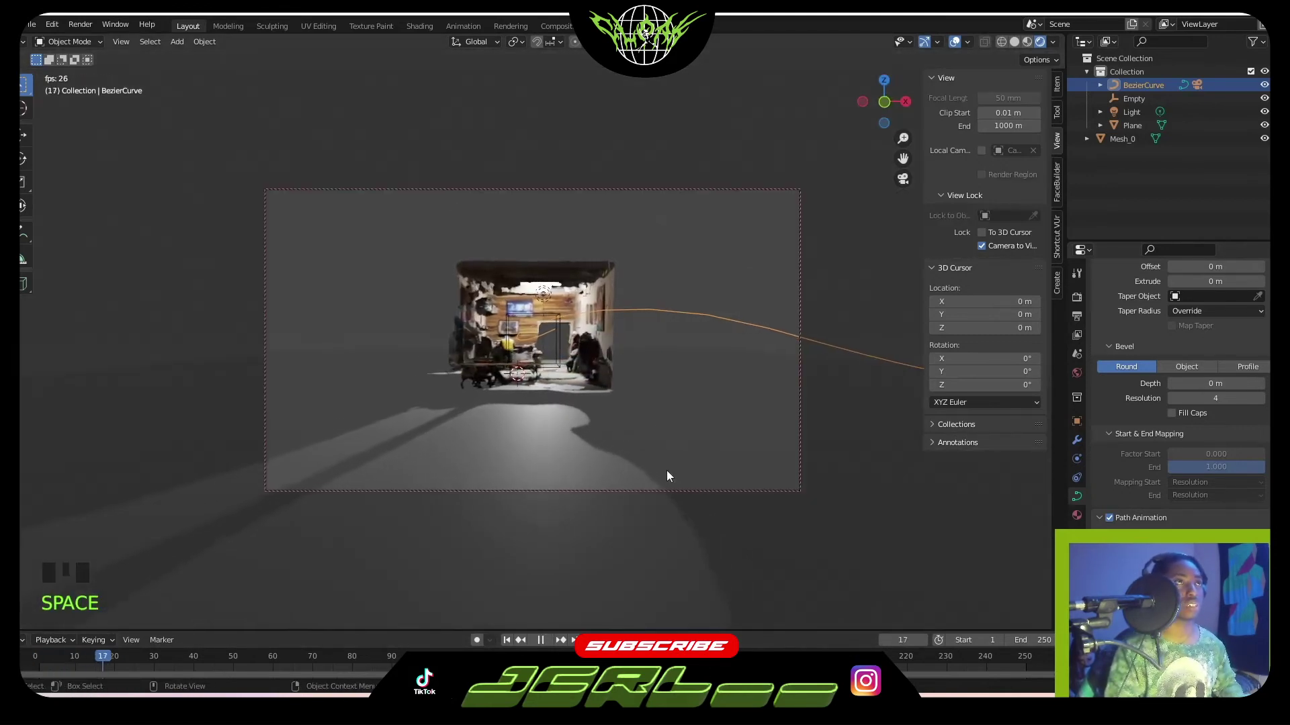
Select the camera, stop playback, and set its focal length to 50 mm
left_click(579, 188)
key("space")
double_click(1215, 359)
type("5")
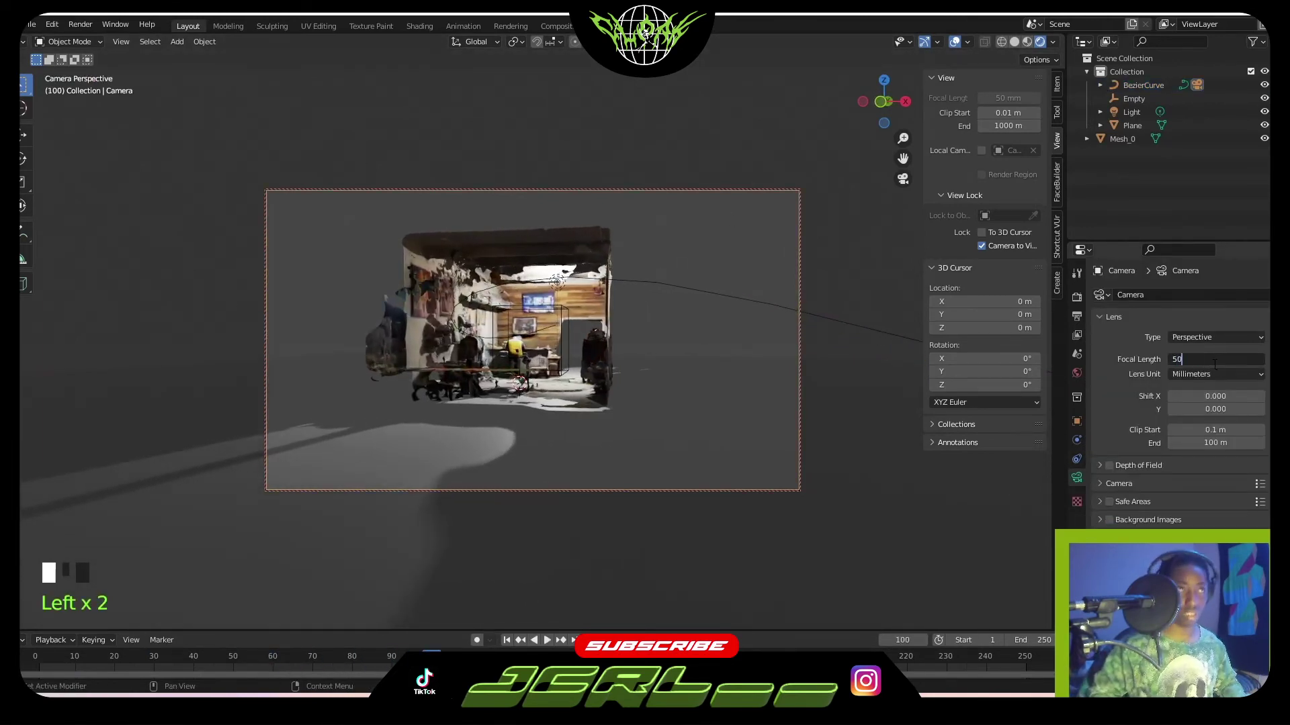
type("0")
key("Tab")
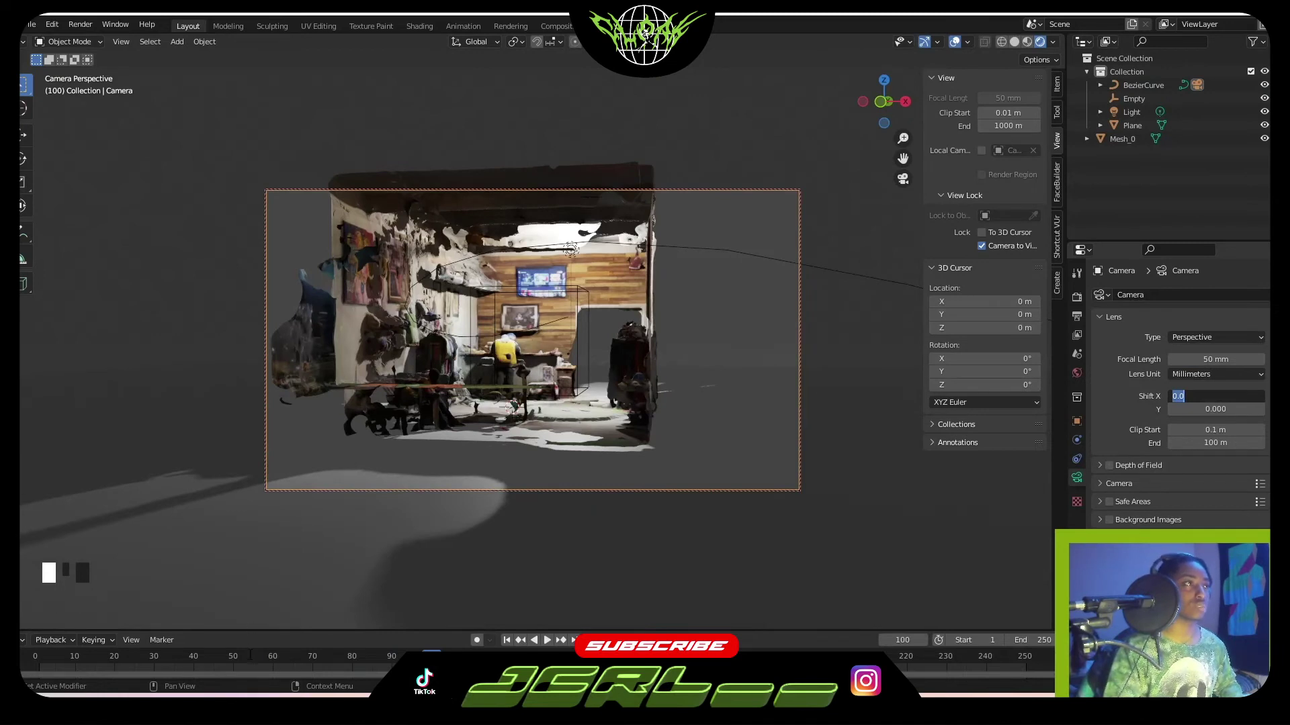
Move back to an early frame and preview the animation through the camera with the new focal length
left_click(250, 655)
left_click(114, 659)
key("space")
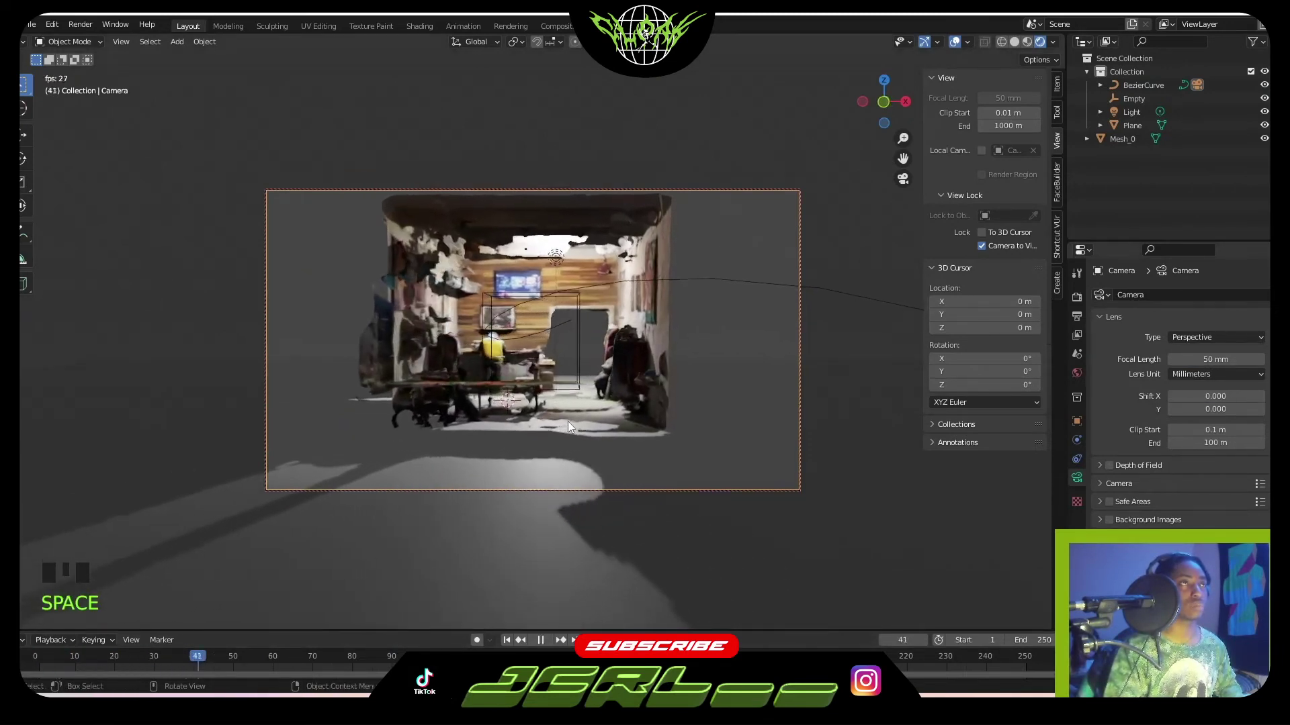
key("space")
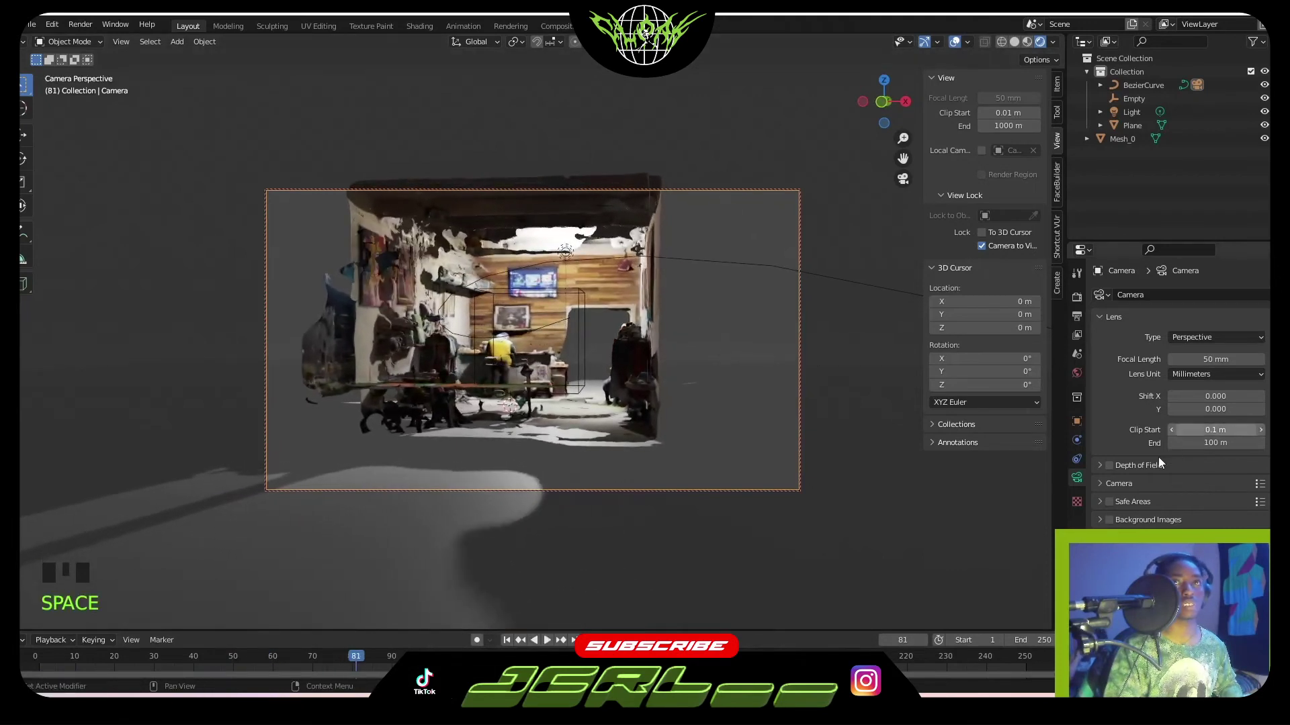
Select the Bezier curve and set its Path Animation frames to 250
left_click(692, 260)
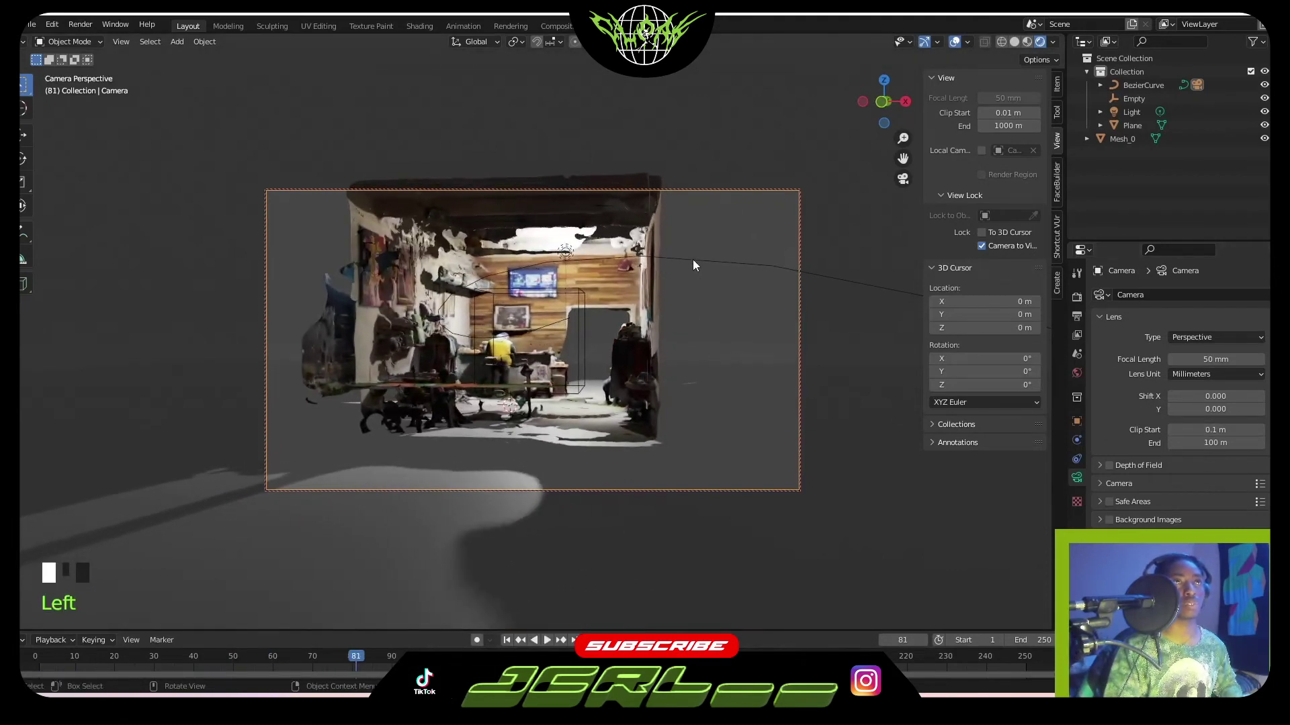
scroll(1163, 498, "down", 14)
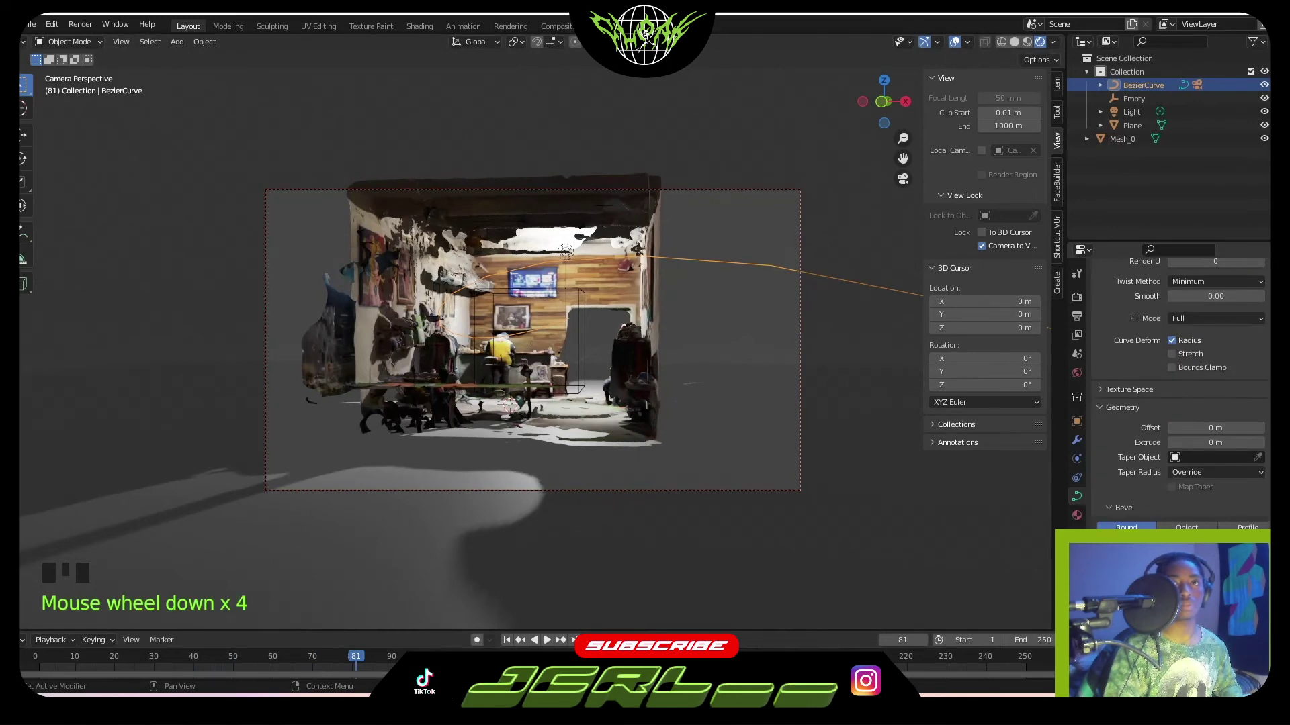
left_click(1194, 496)
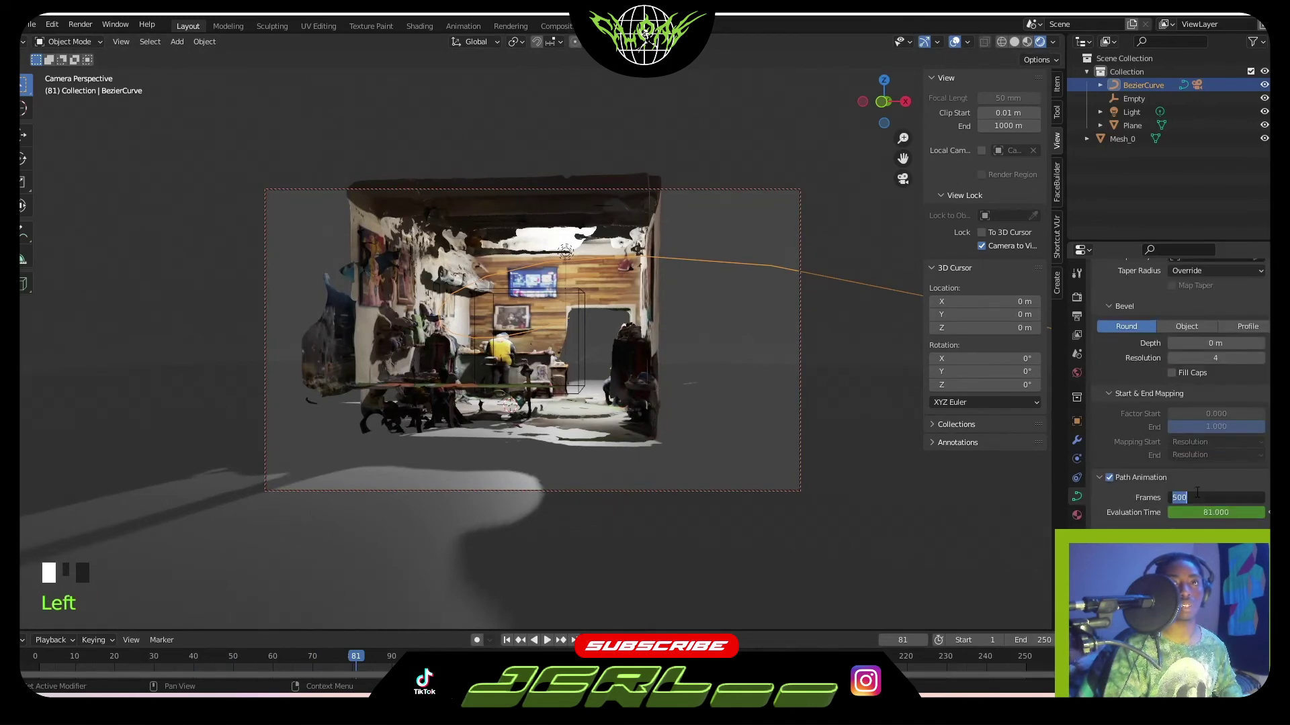
type("2")
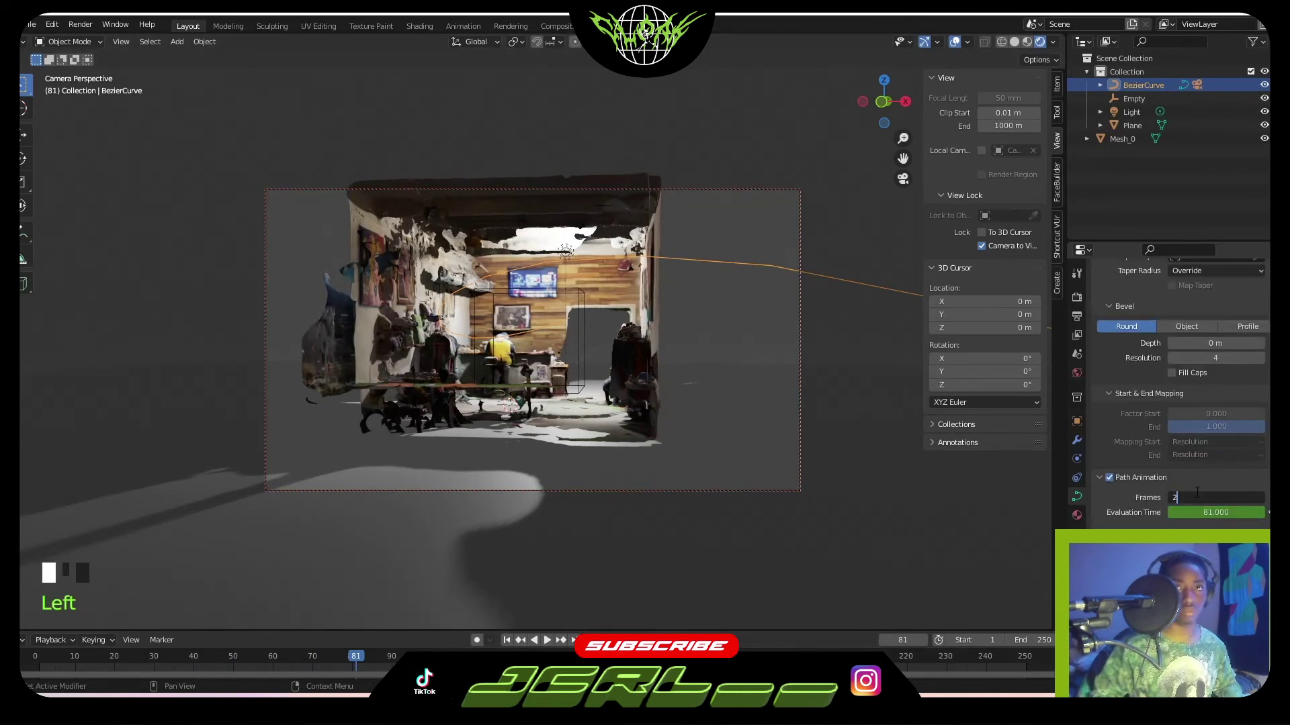
key("Tab")
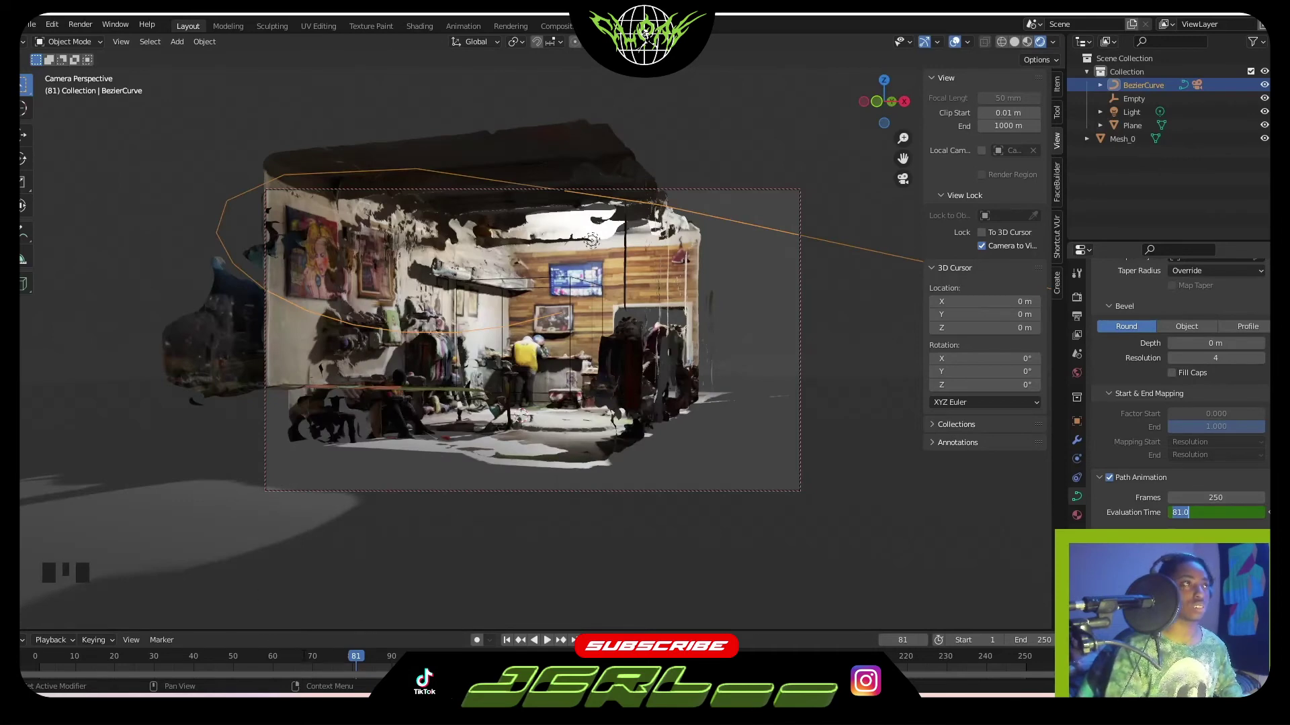
key("Return")
Rewind the timeline to frame 0 and play the full camera move into the shop interior
left_click_drag(303, 652, 36, 643)
key("space")
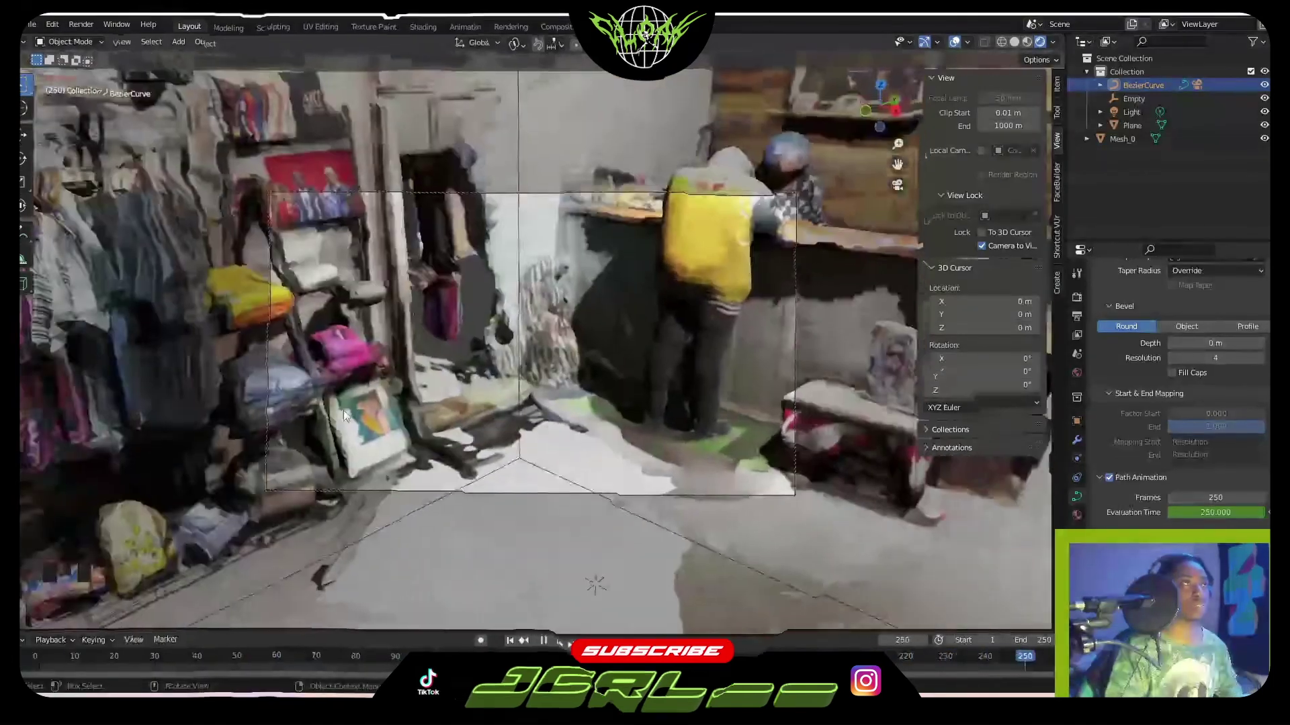
key("space")
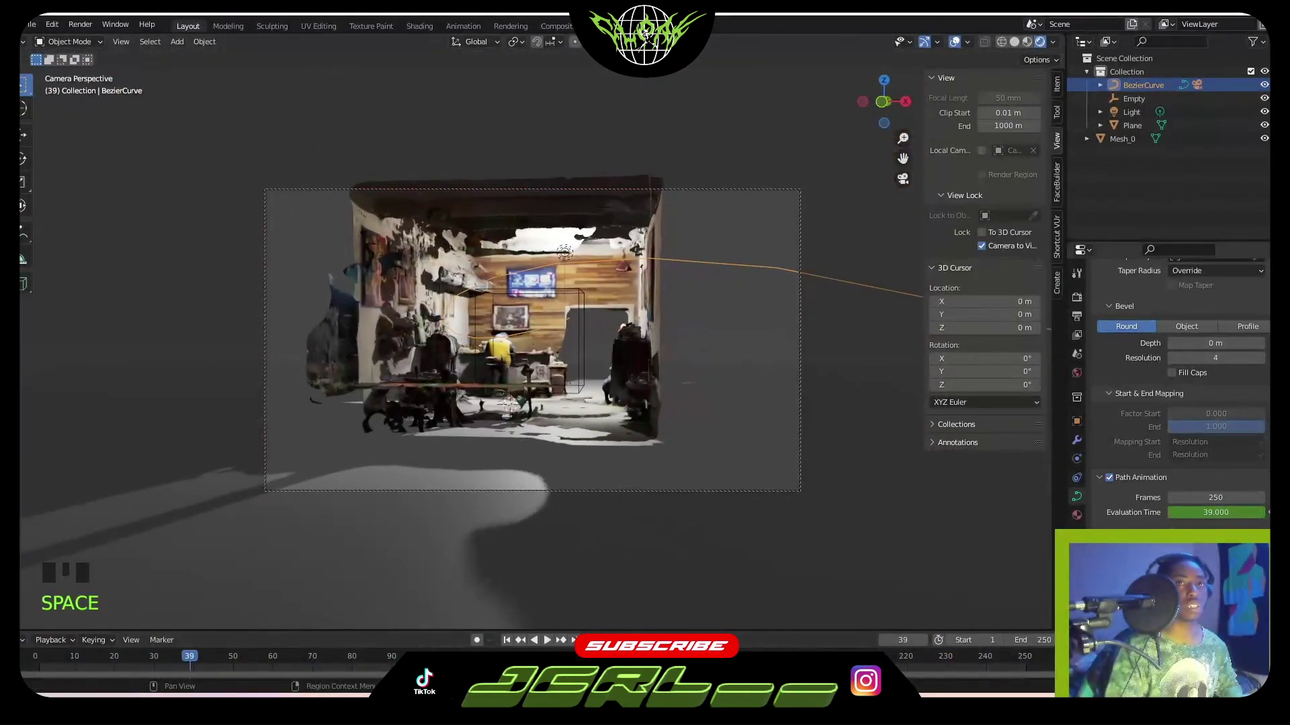
Set the timeline's end frame to 300
left_click(1043, 640)
type("30")
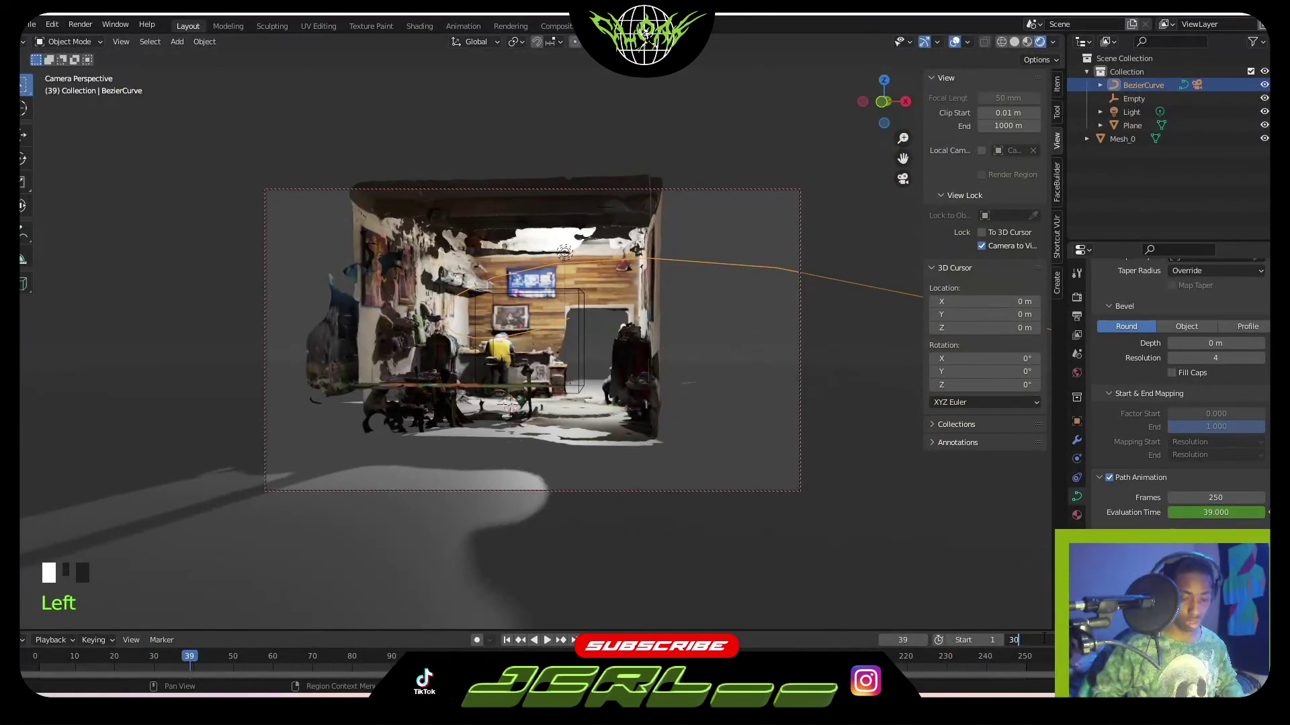
type("0")
key("Tab")
Return to frame 0 and play the extended 300-frame animation through the camera
left_click(253, 658)
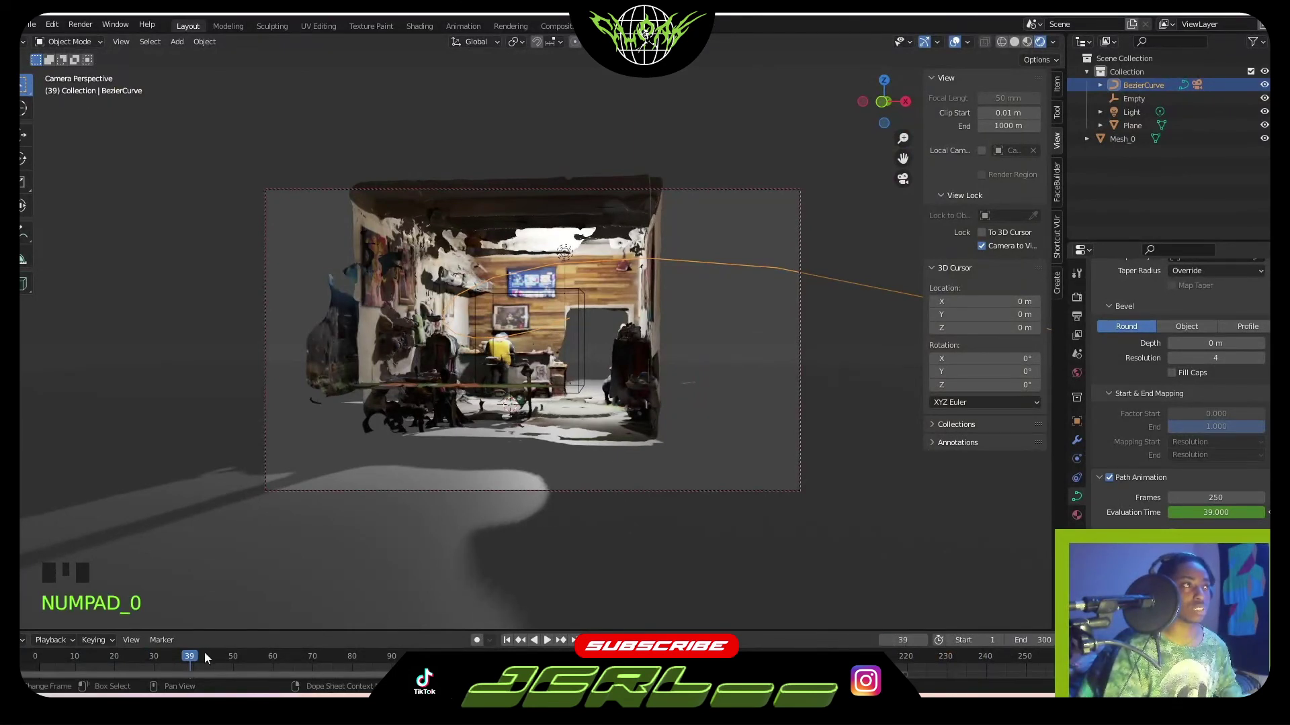
left_click_drag(209, 652, 36, 656)
key("space")
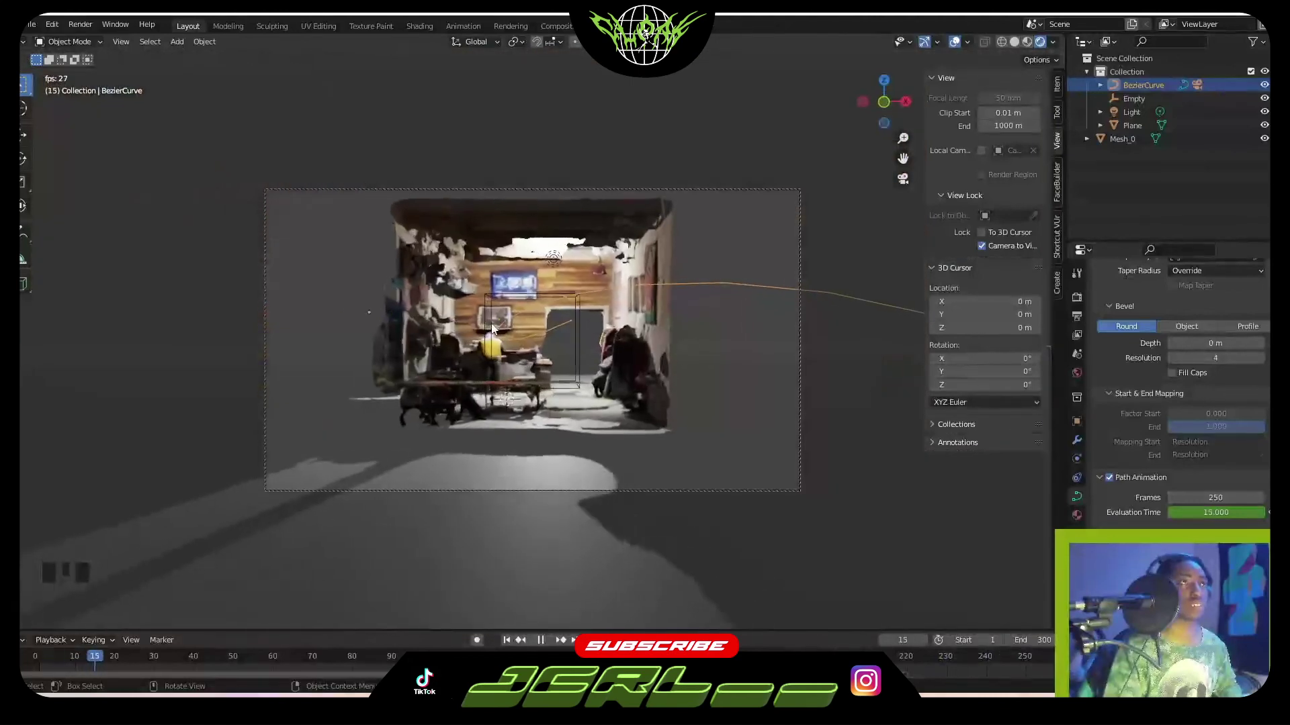
key("space")
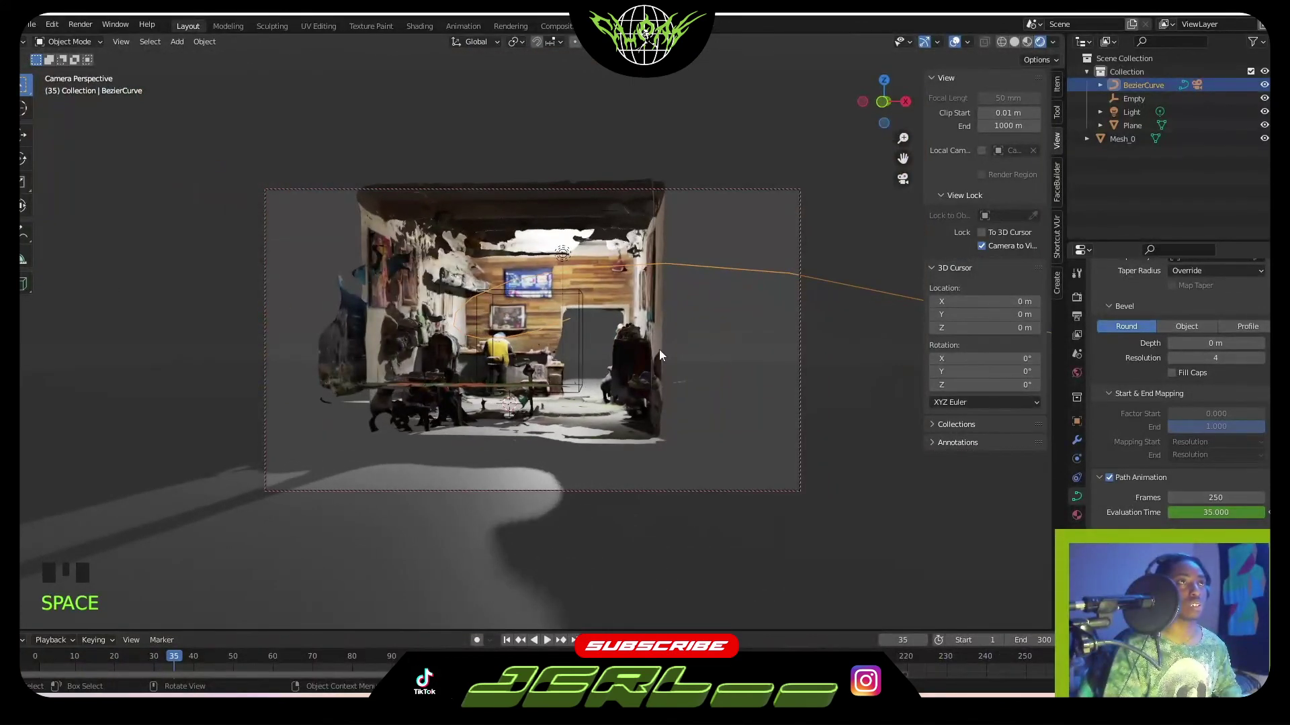
Undo the stray camera move made by orbiting and leave the camera view
middle_click_drag(651, 353, 645, 353)
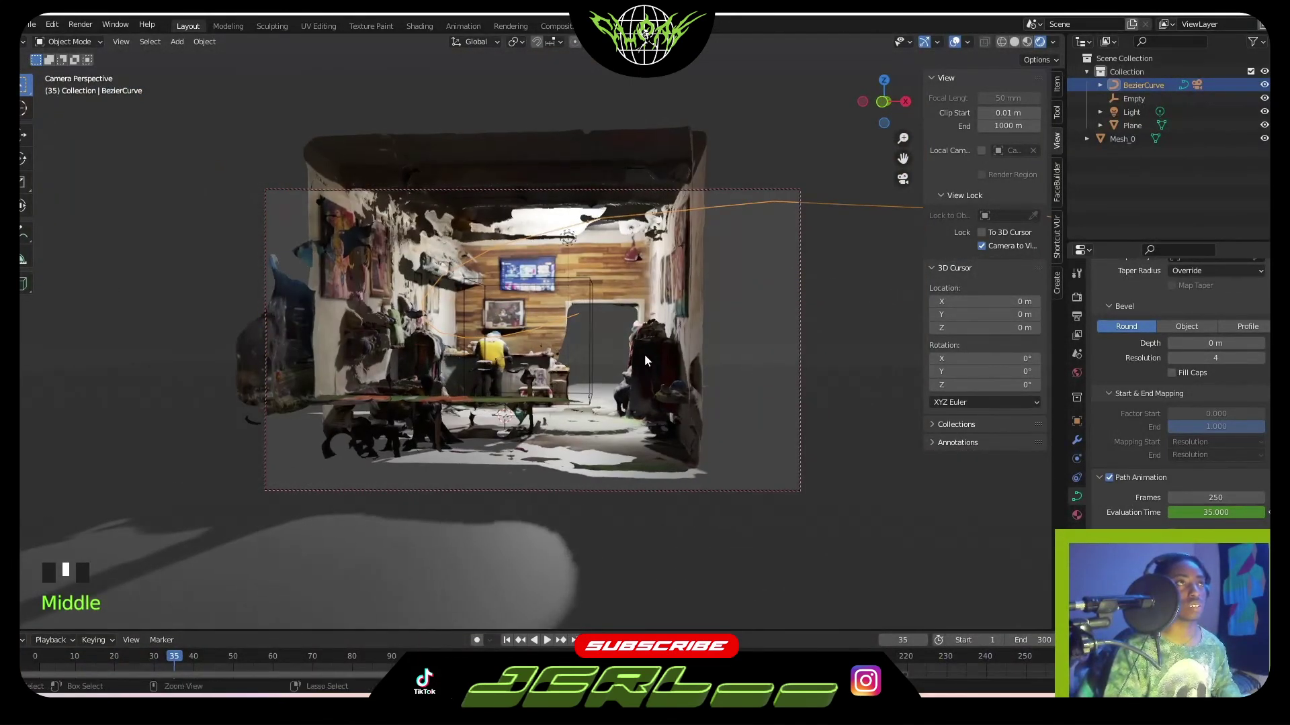
key("ctrl+z")
key("KP_0")
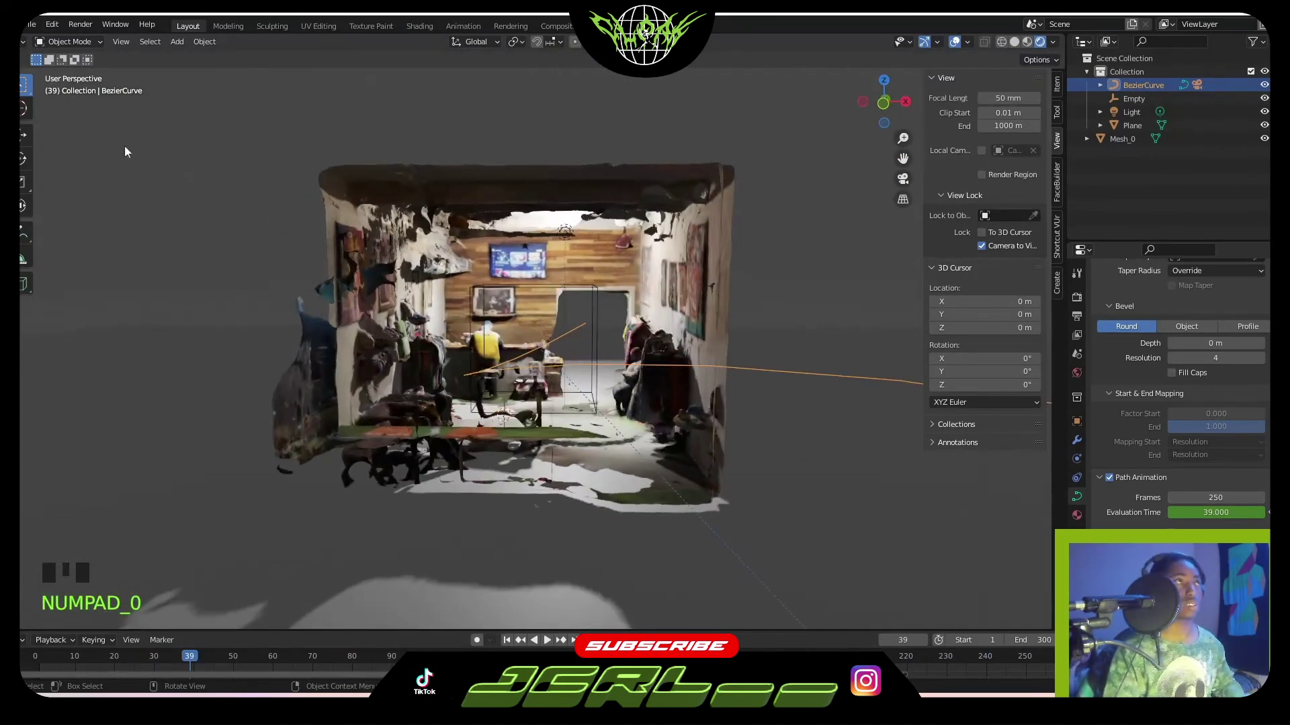
Look through the scene camera and render a still image of the shop interior at frame 39
key("KP_0")
left_click(529, 277)
left_click(560, 296)
left_click(561, 297)
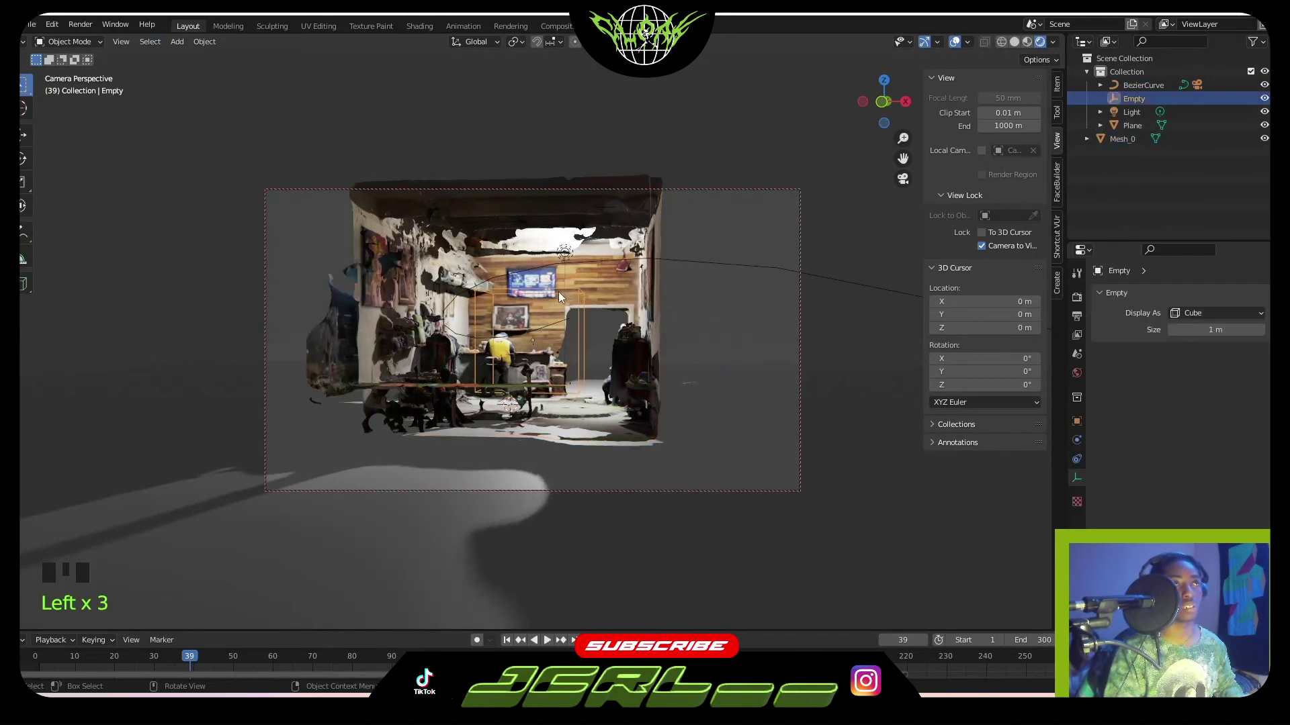
left_click(81, 24)
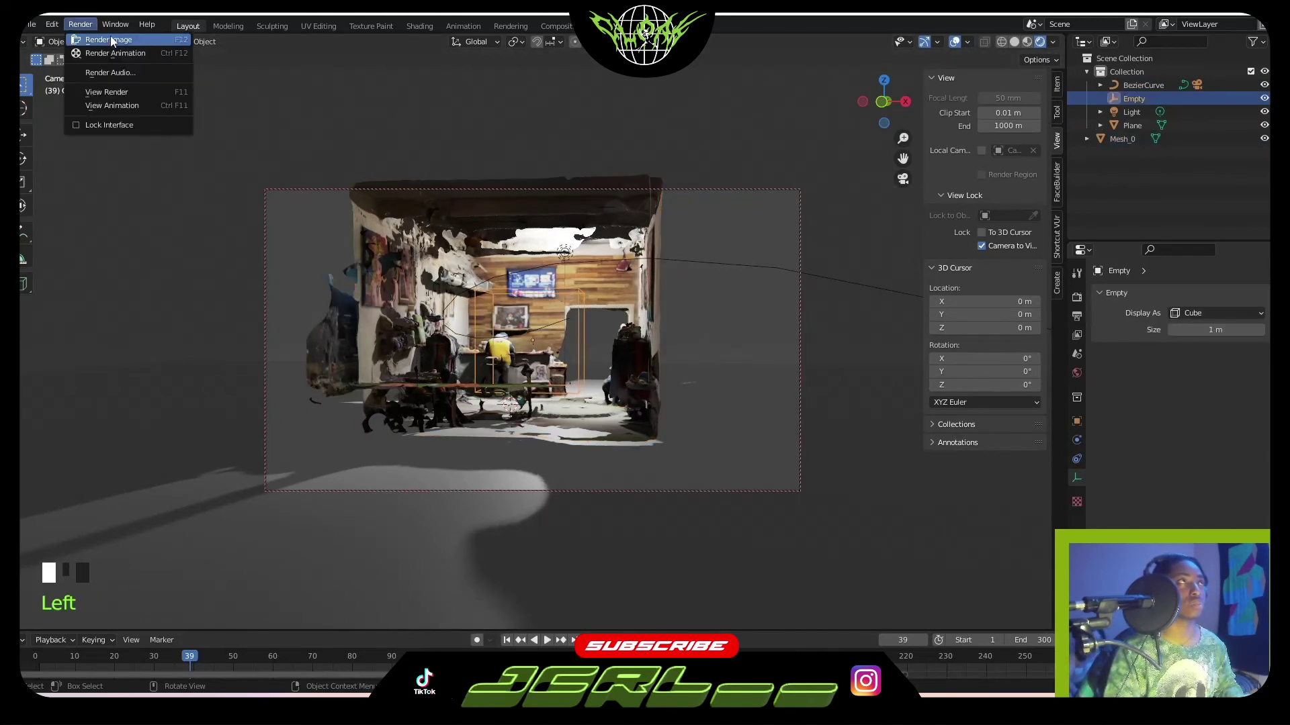
left_click(110, 40)
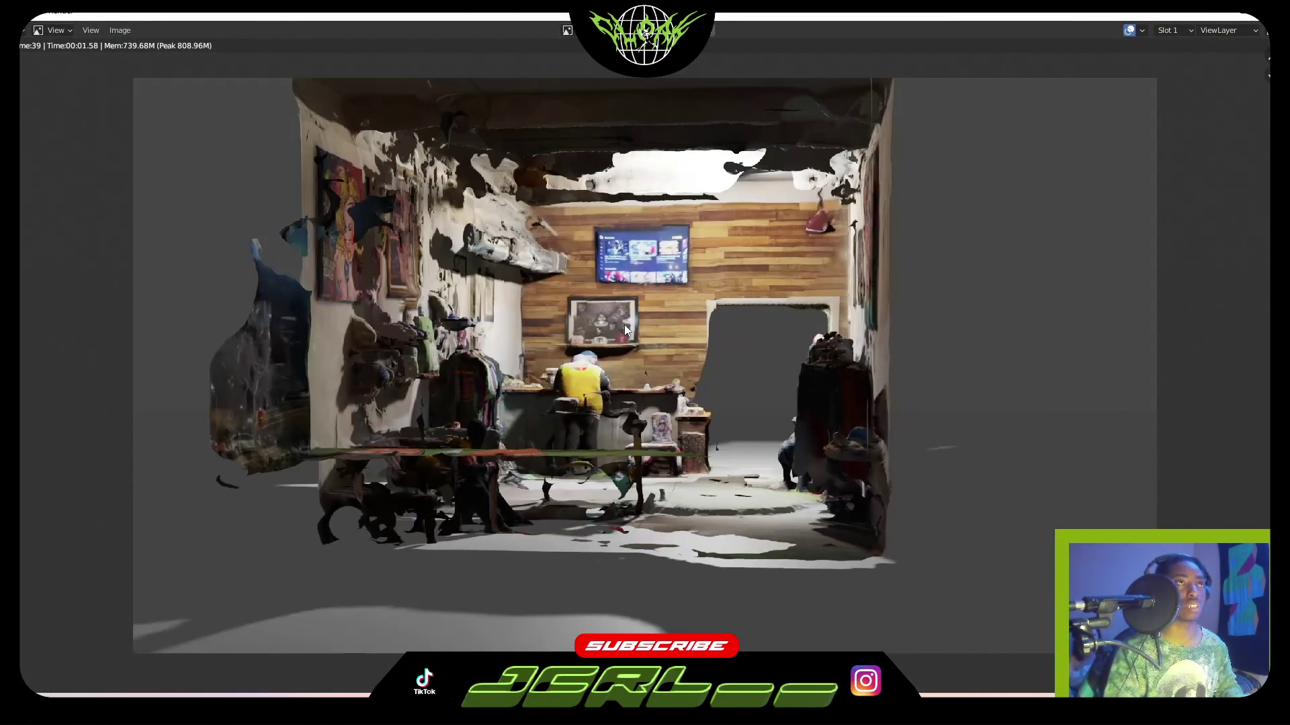
scroll(623, 324, "down", 1)
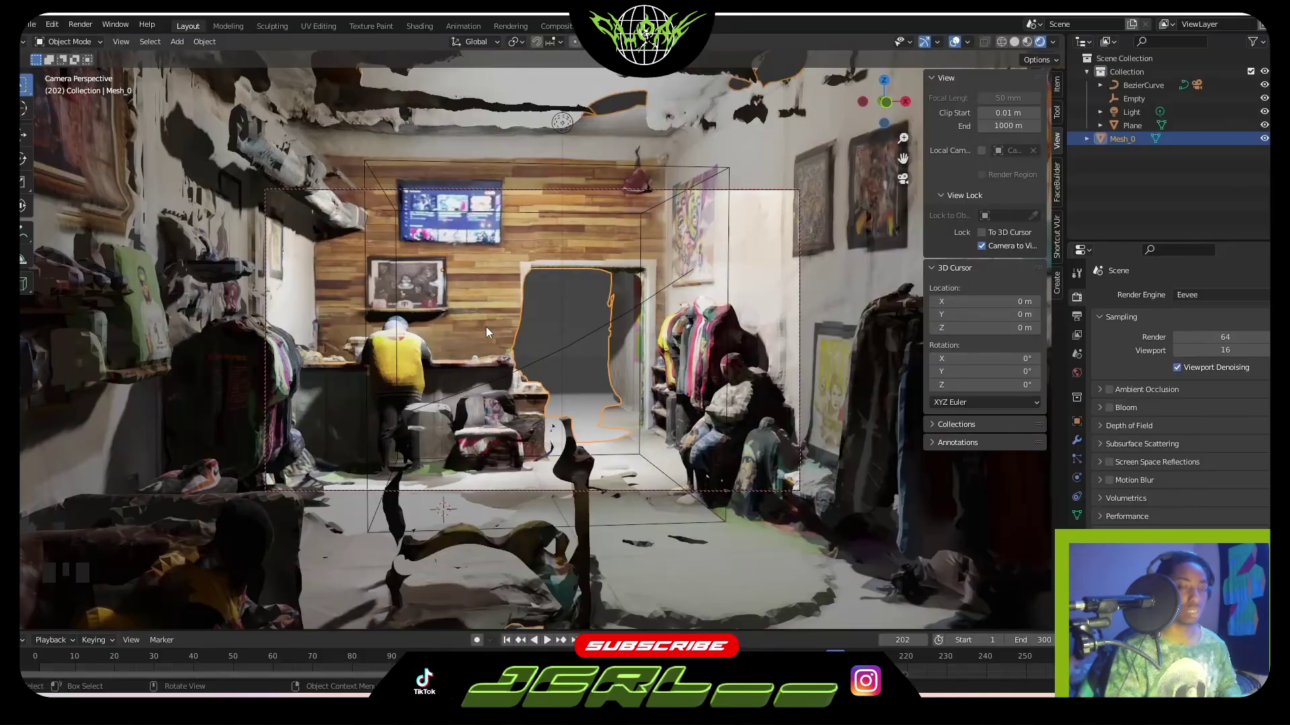
Leave the camera view, apply smooth shading to the scanned shop mesh and inspect it from an angle
key("KP_0")
right_click(591, 227)
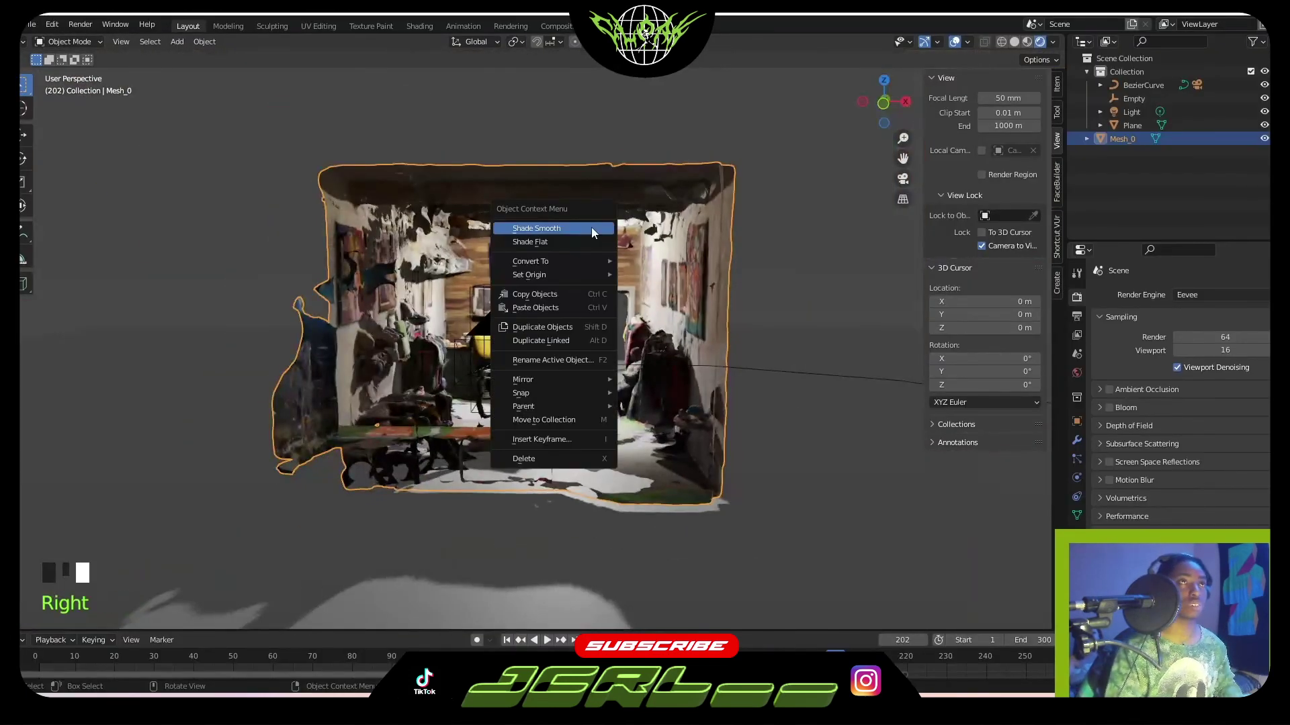
left_click(590, 227)
middle_click_drag(669, 389, 476, 405)
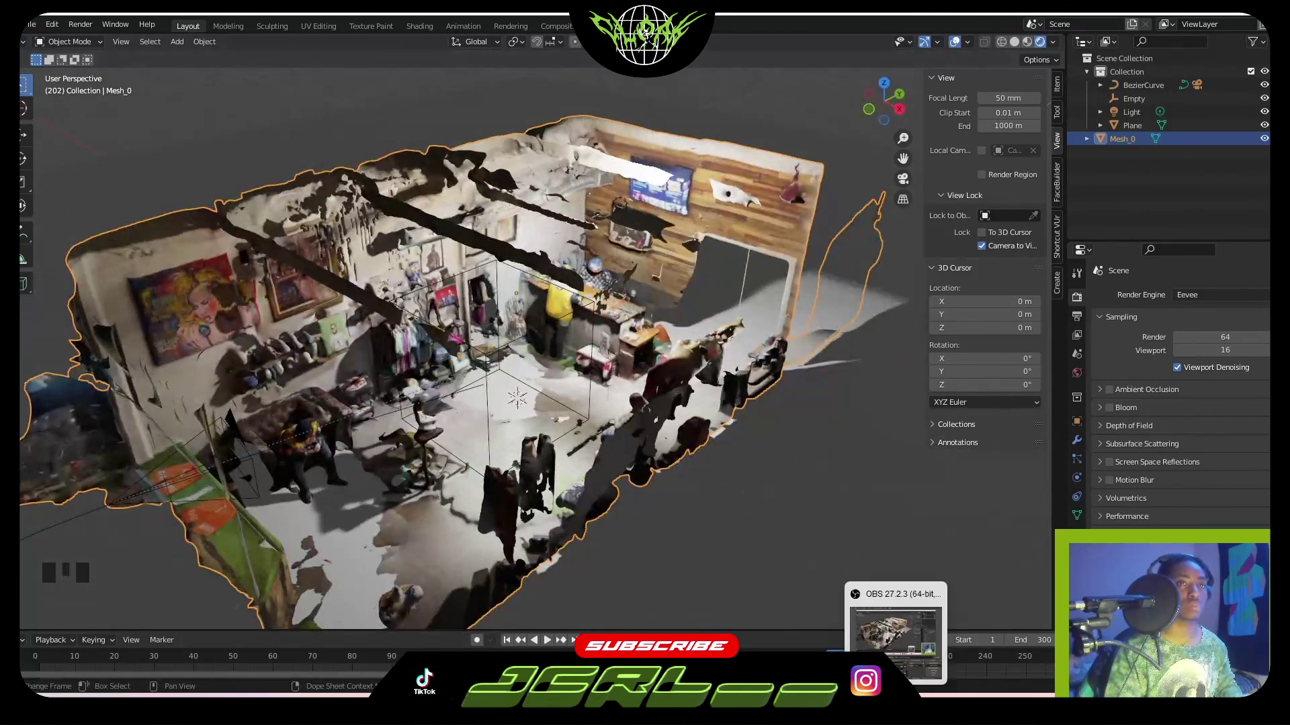
Switch to OBS and stop the screen recording
left_click(895, 706)
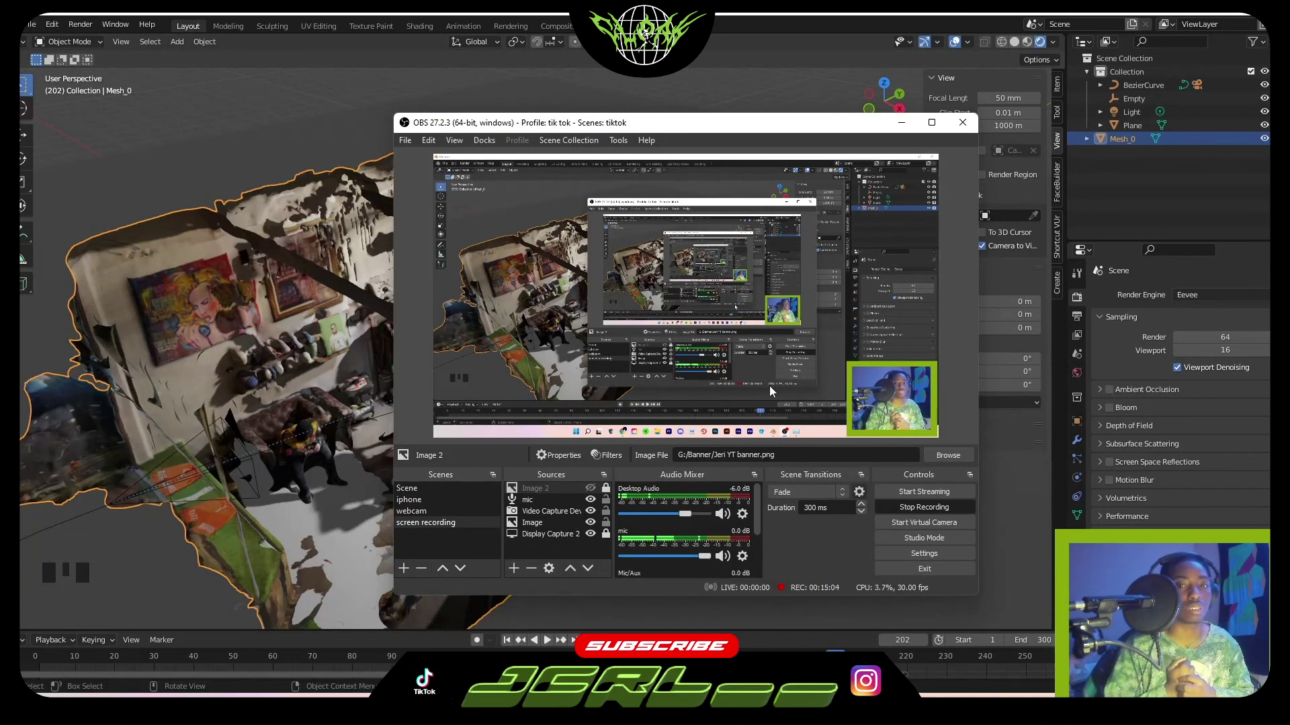
left_click(944, 508)
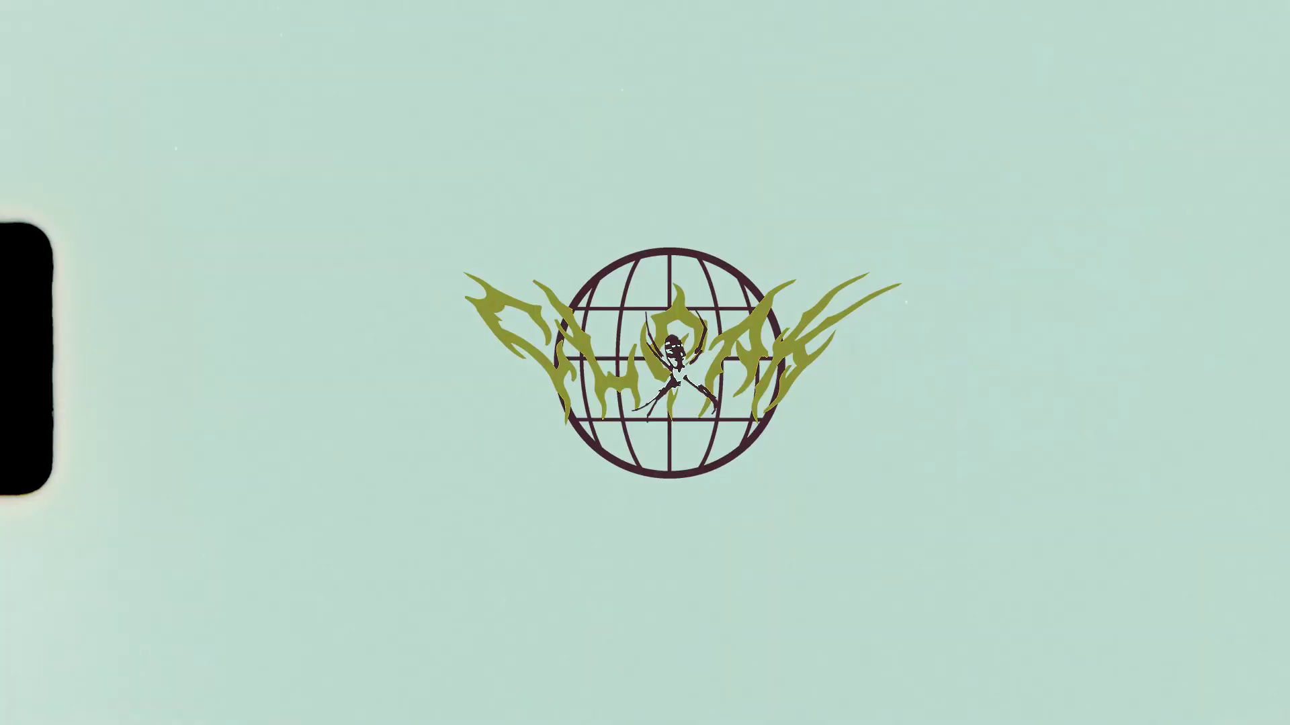